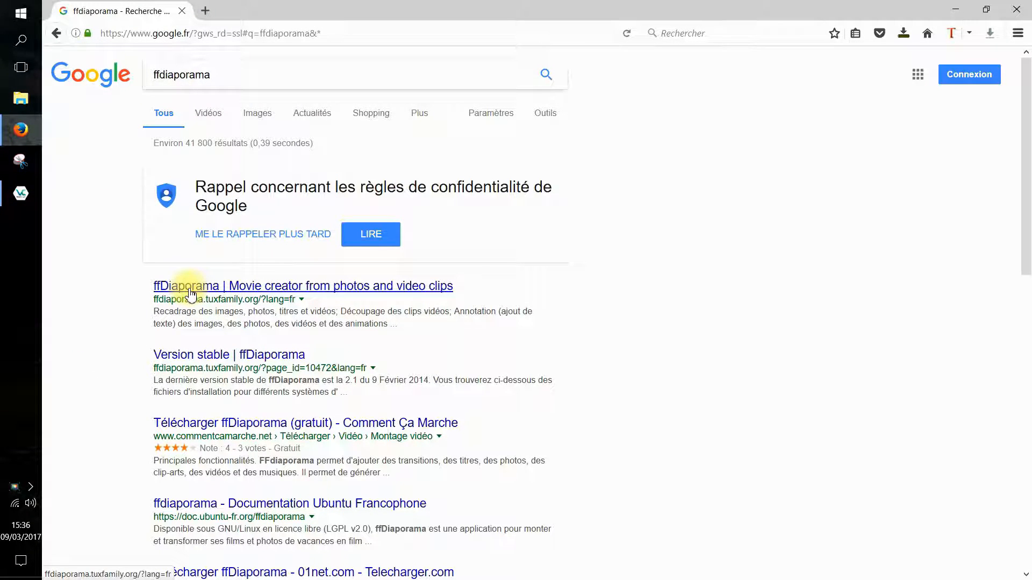
- Open the ffDiaporama site from the search results and expand the Windows downloads on its stable version page
click(191, 295)
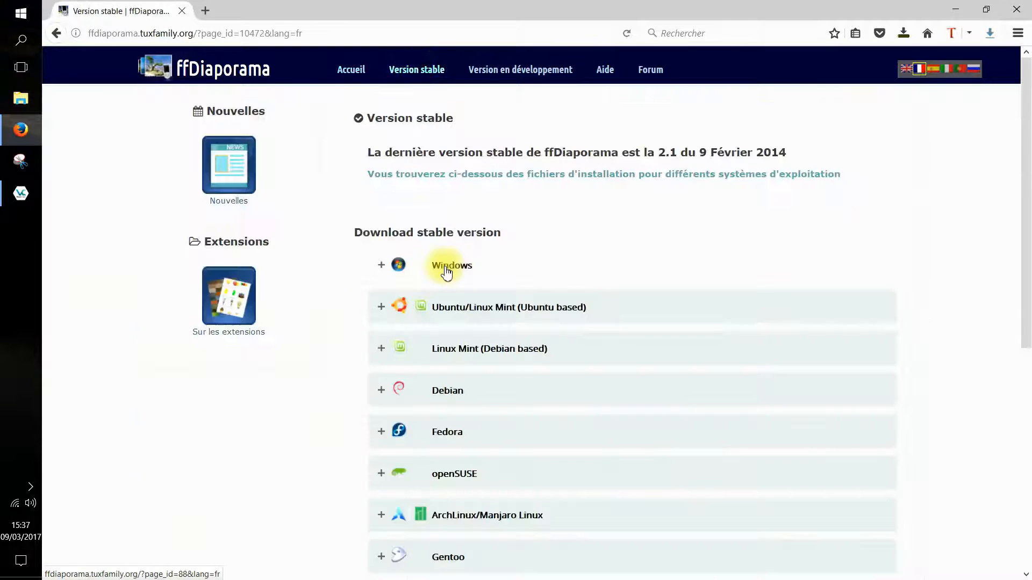
click(382, 266)
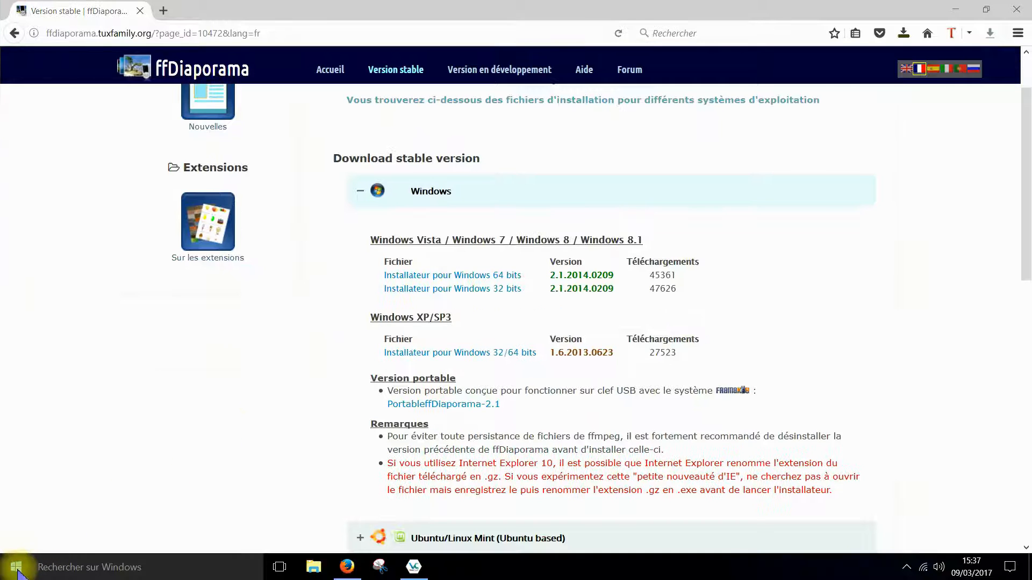
- Check the computer's system type in the Windows system information, then close that window
right_click(18, 571)
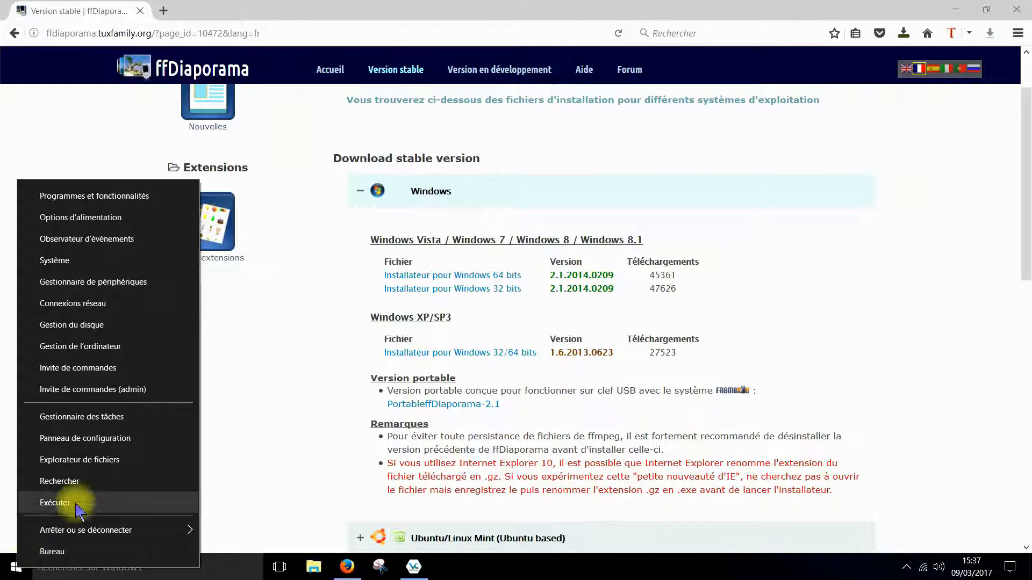
click(57, 267)
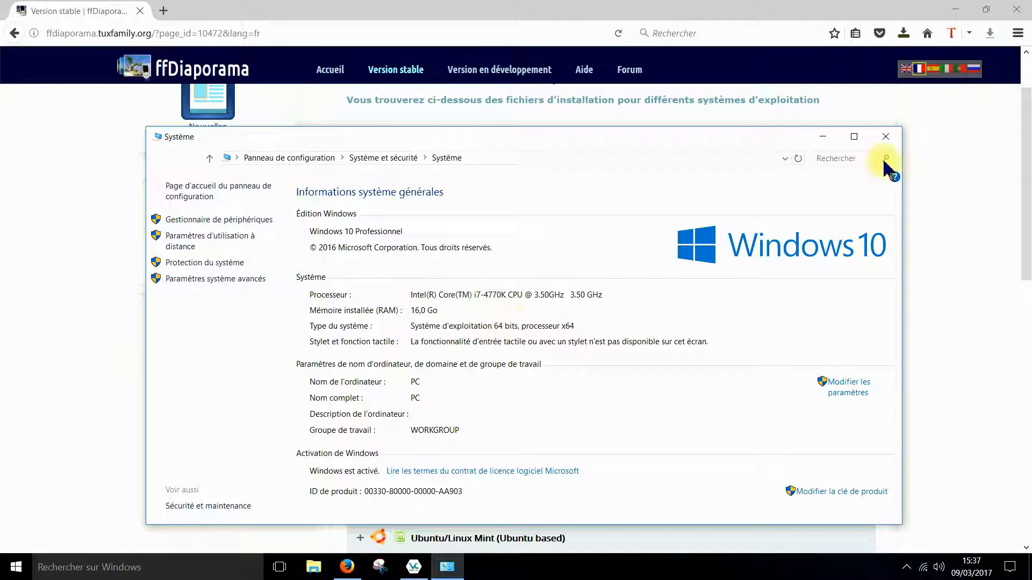
click(886, 137)
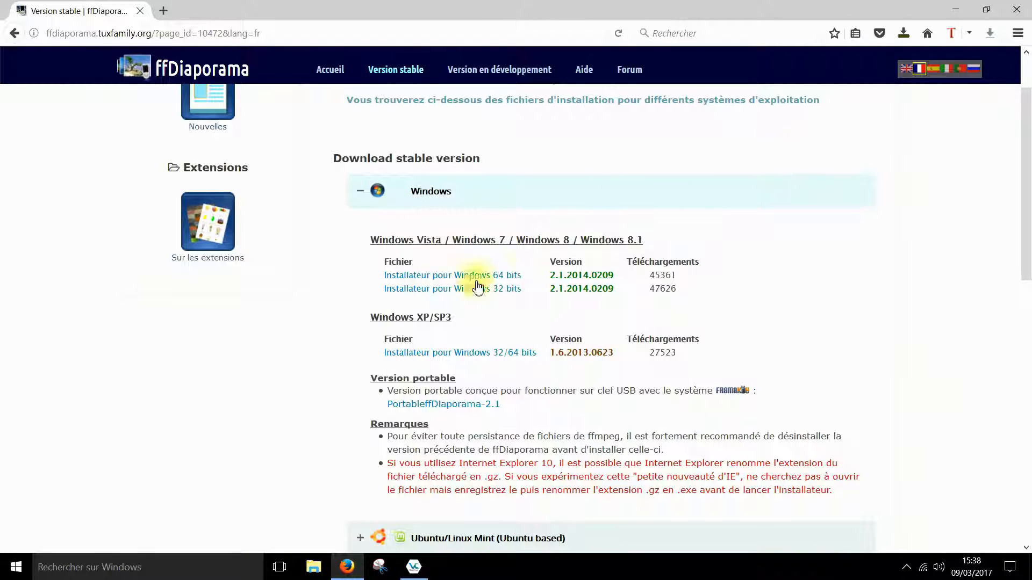
- Download the 64-bit Windows installer of ffDiaporama and run it, authorising it to make changes to the computer
click(434, 280)
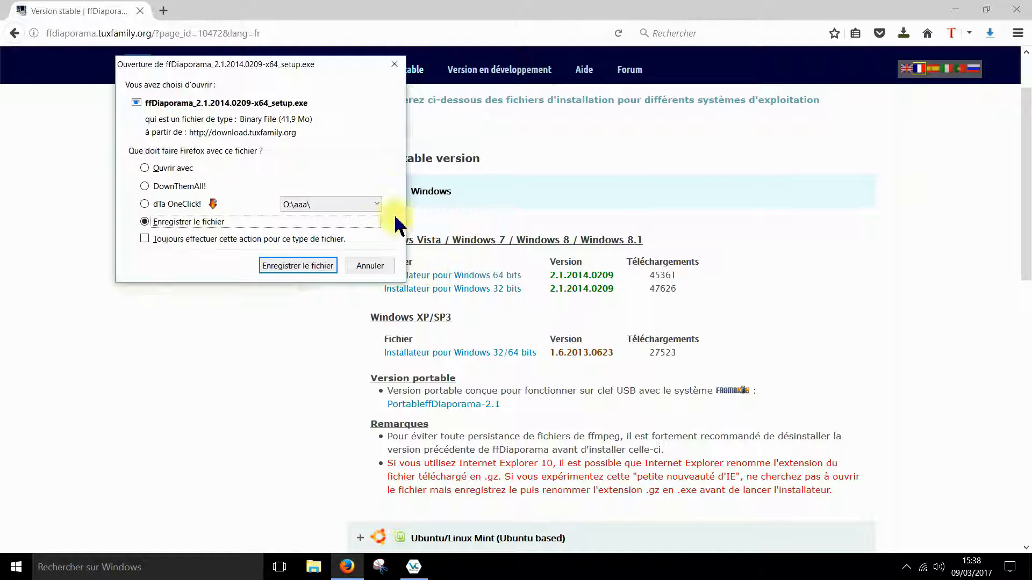
click(291, 266)
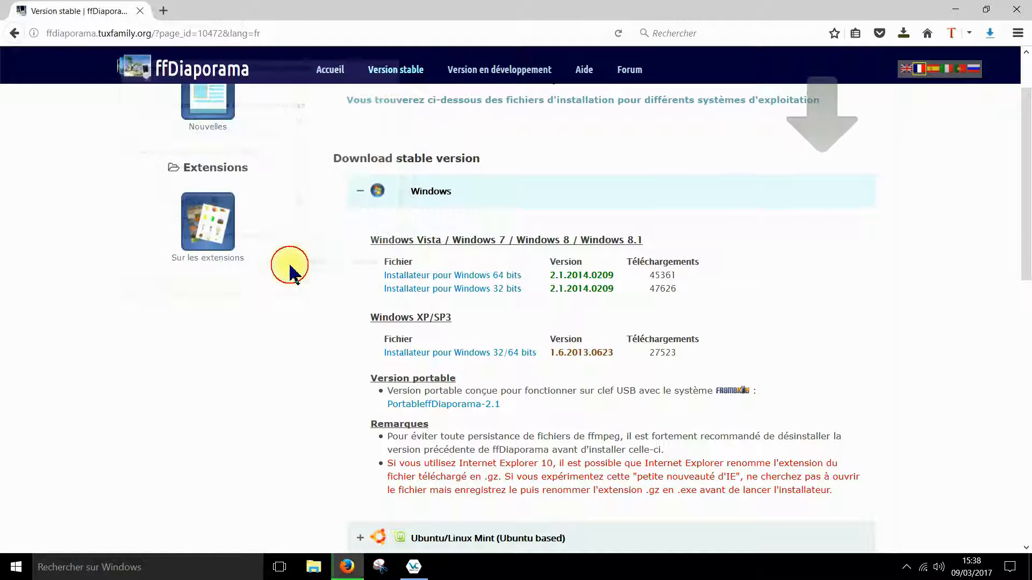
click(902, 35)
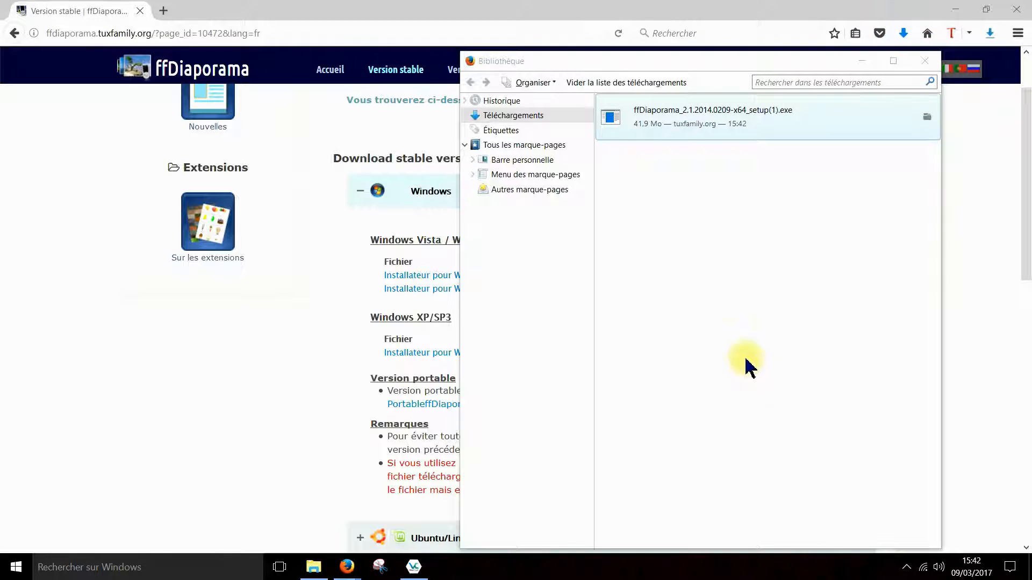
click(612, 127)
double_click(612, 121)
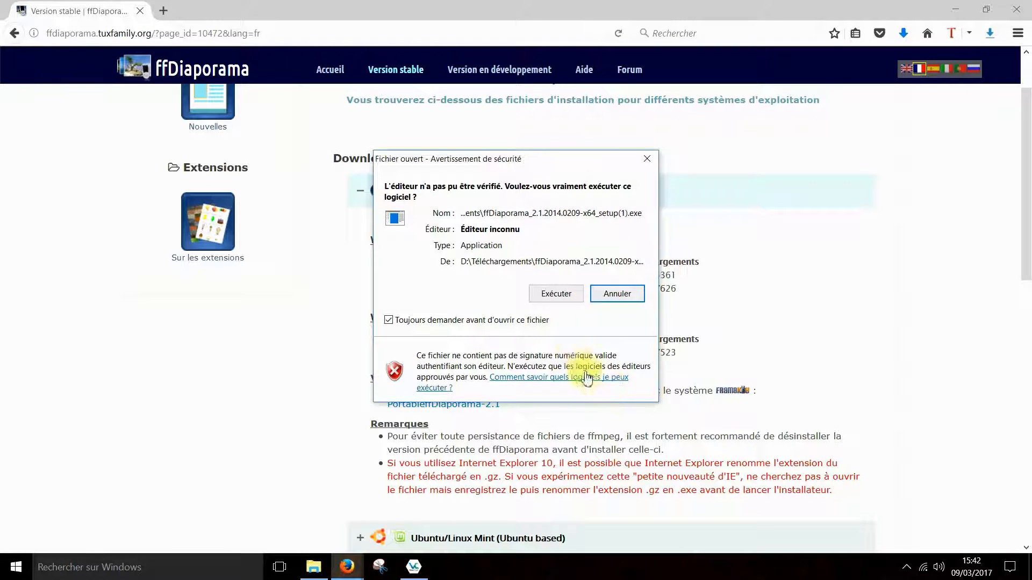
click(555, 295)
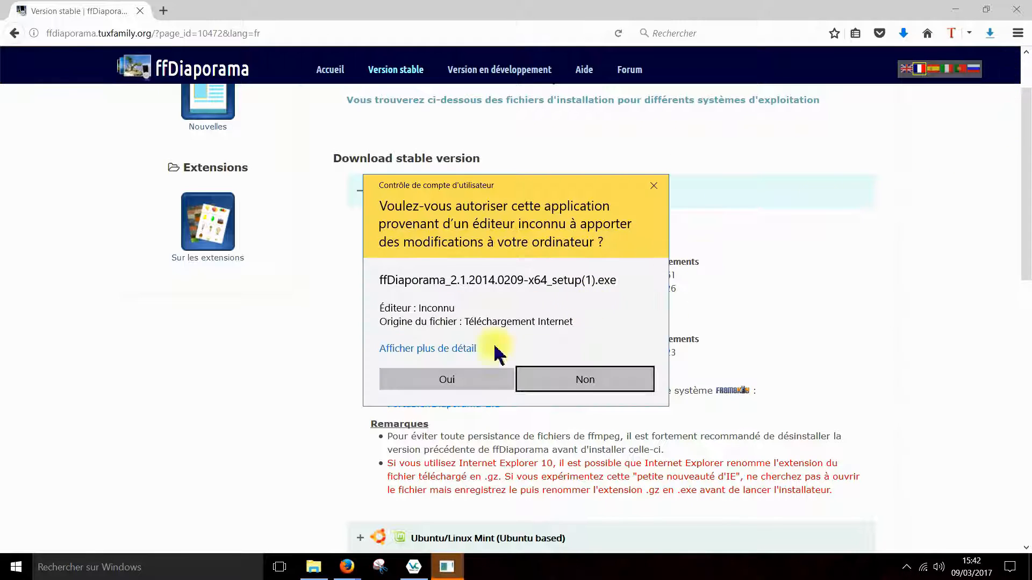
click(445, 382)
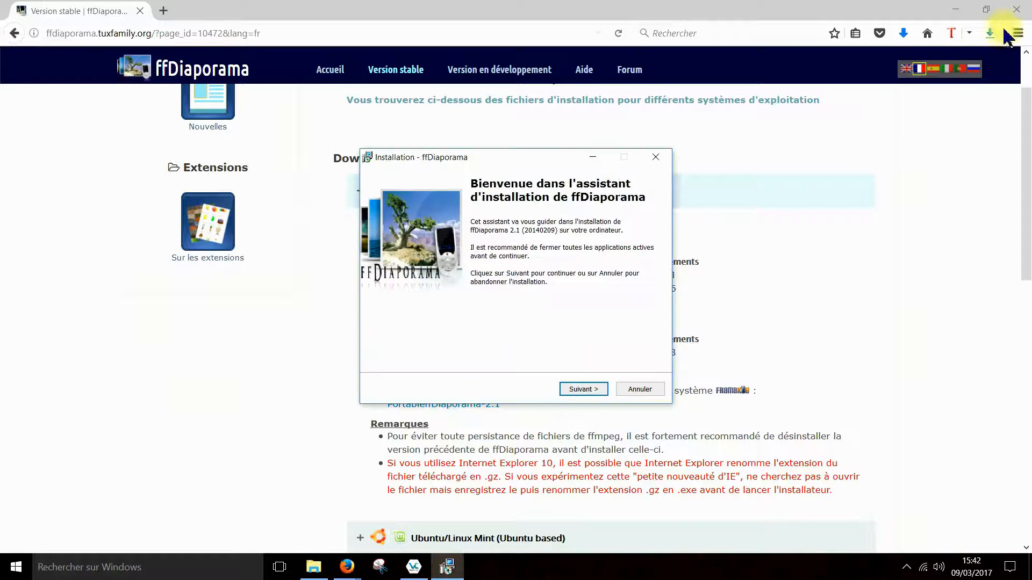
- Close the browser, the file explorer and the downloads library, leaving only the installation wizard open
click(1017, 10)
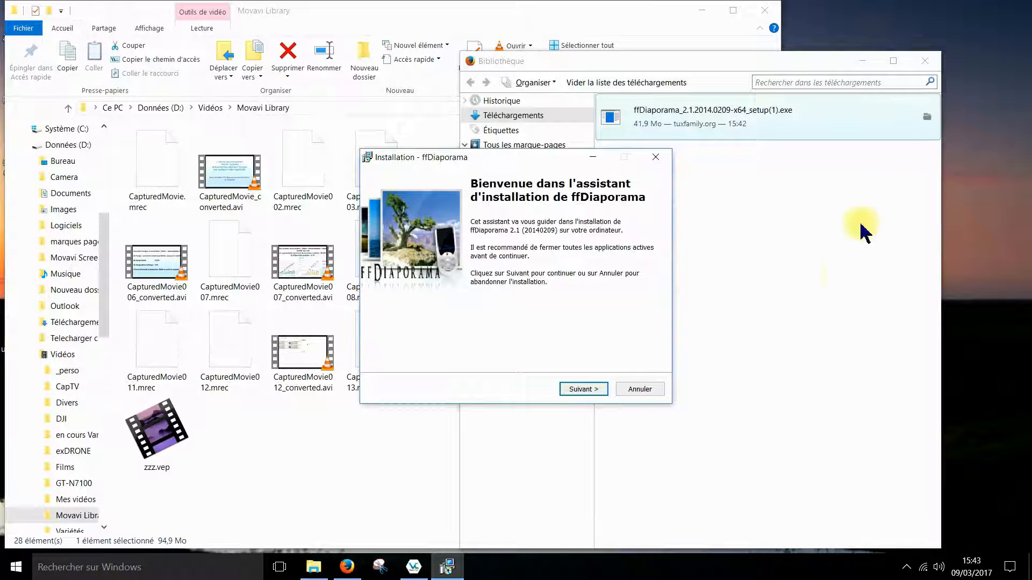
click(764, 11)
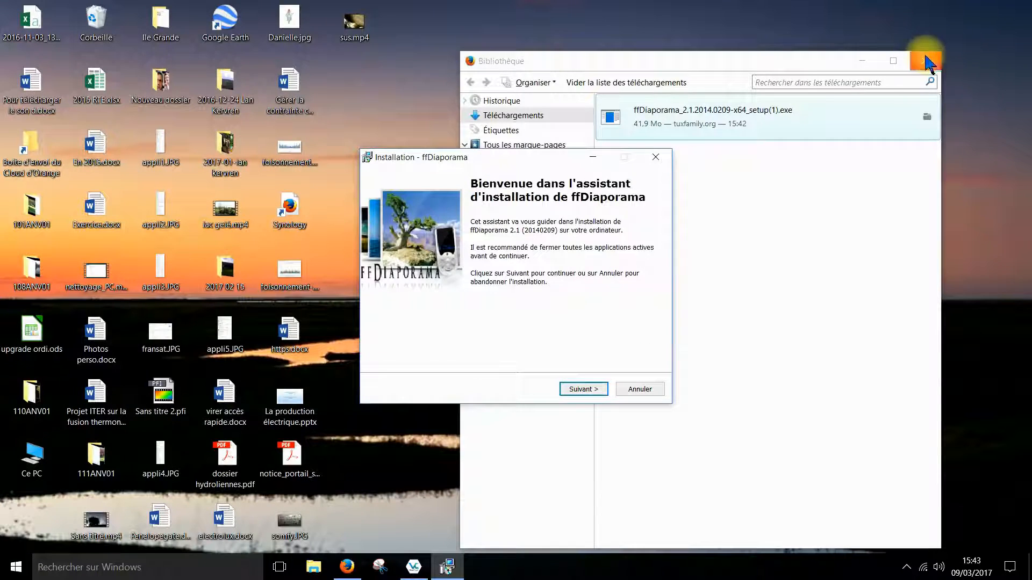
click(925, 60)
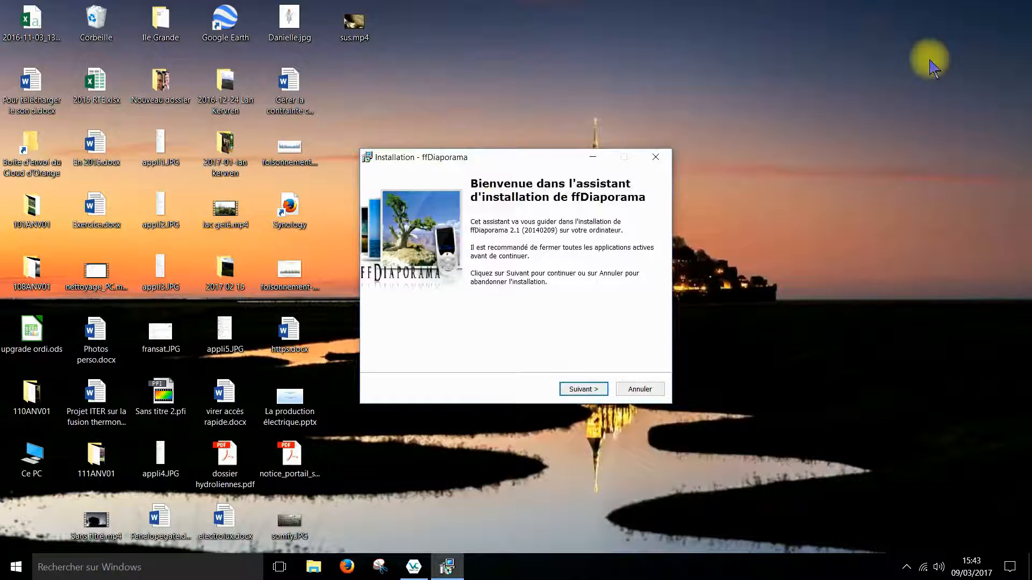
- Accept the licence agreement and keep the Texturemate and Openclipart extensions and the ffDiaporama Start menu folder
click(578, 390)
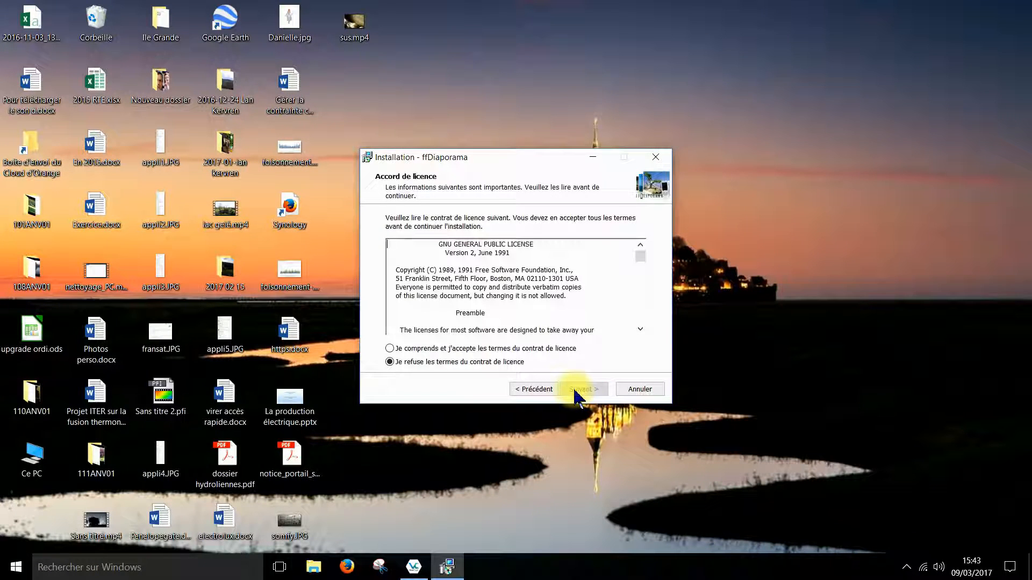
click(390, 349)
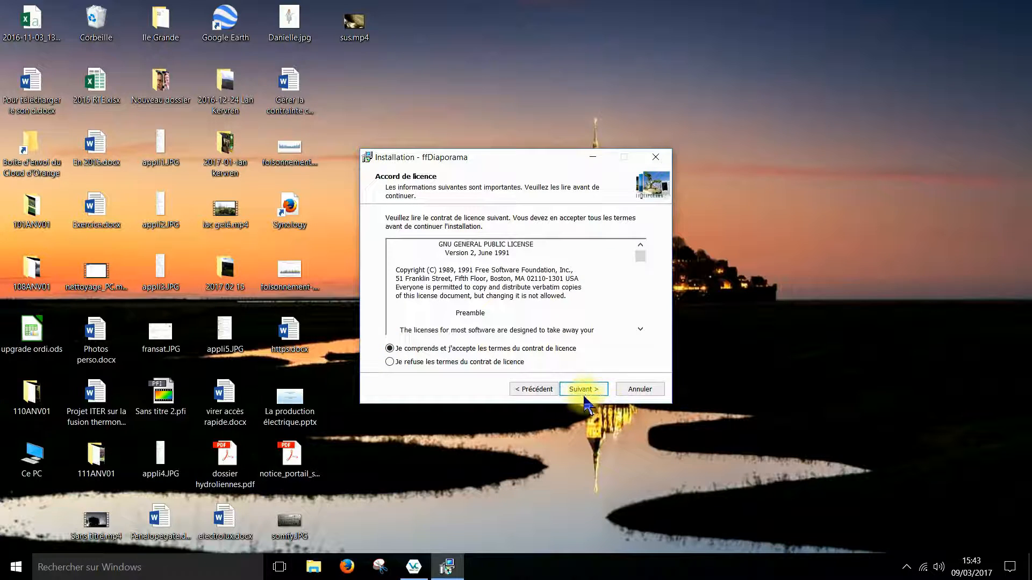
click(587, 396)
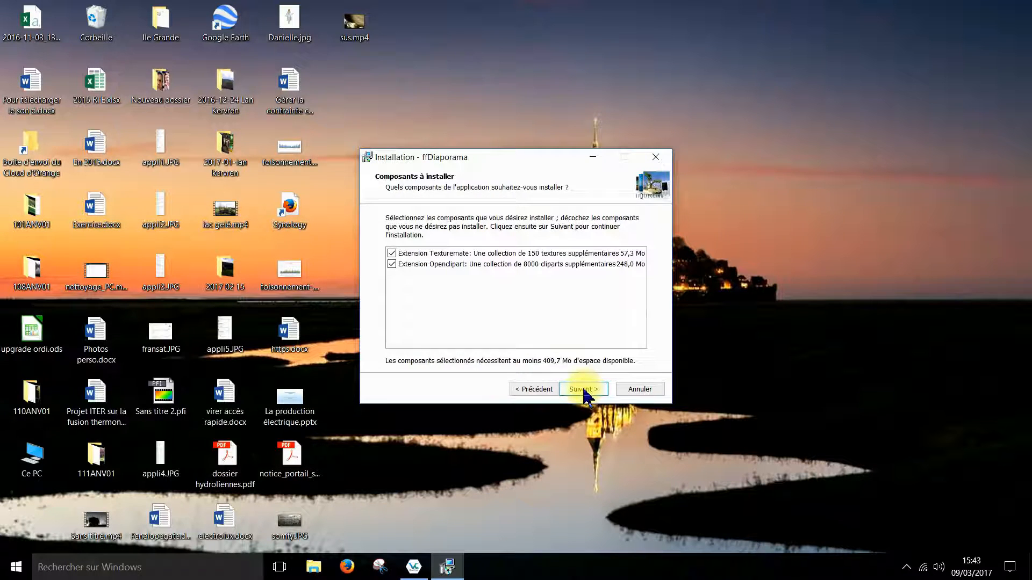
click(583, 391)
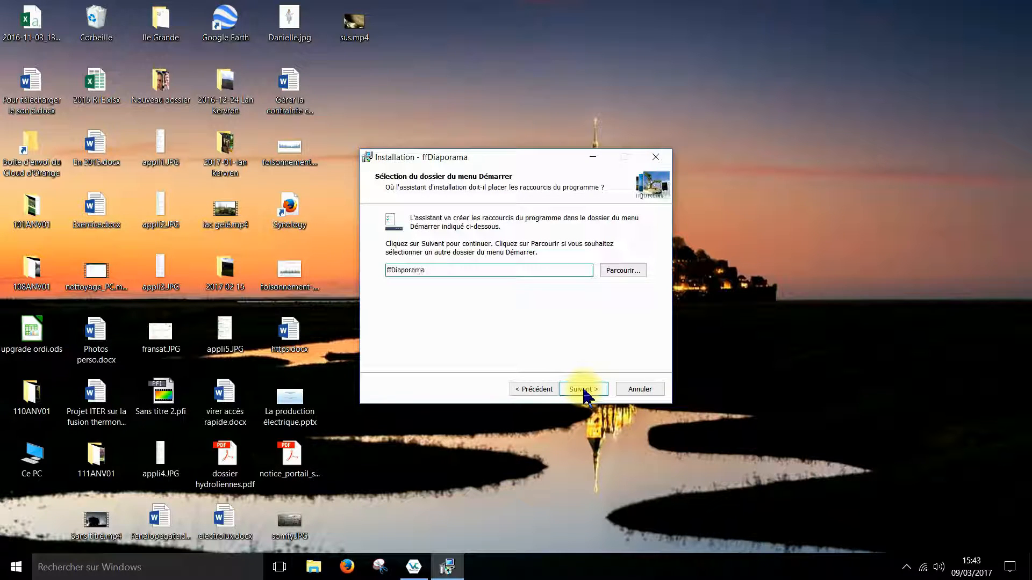
click(583, 391)
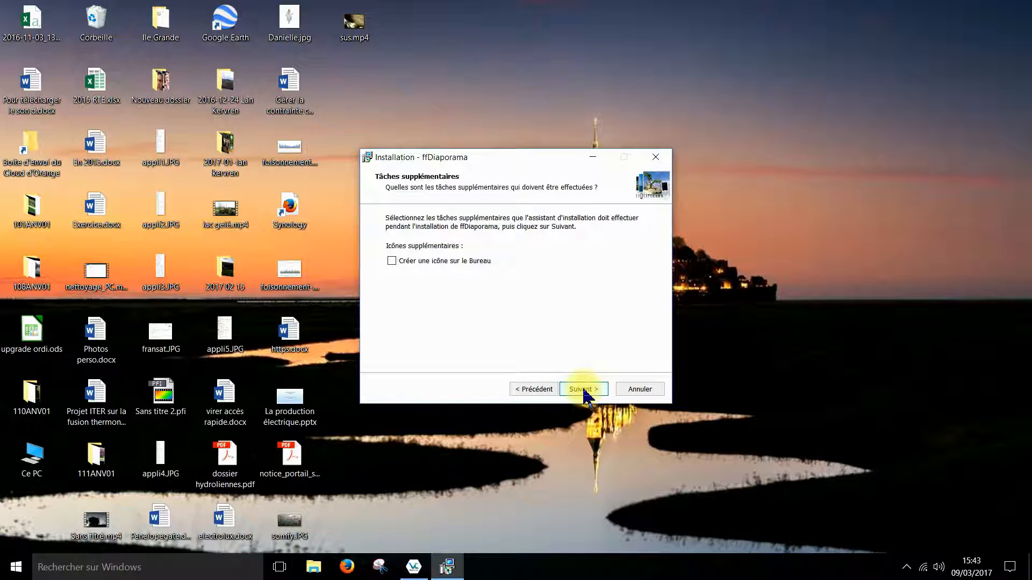
- Include a desktop icon, install ffDiaporama and finish the wizard with the option to run the program enabled
click(391, 261)
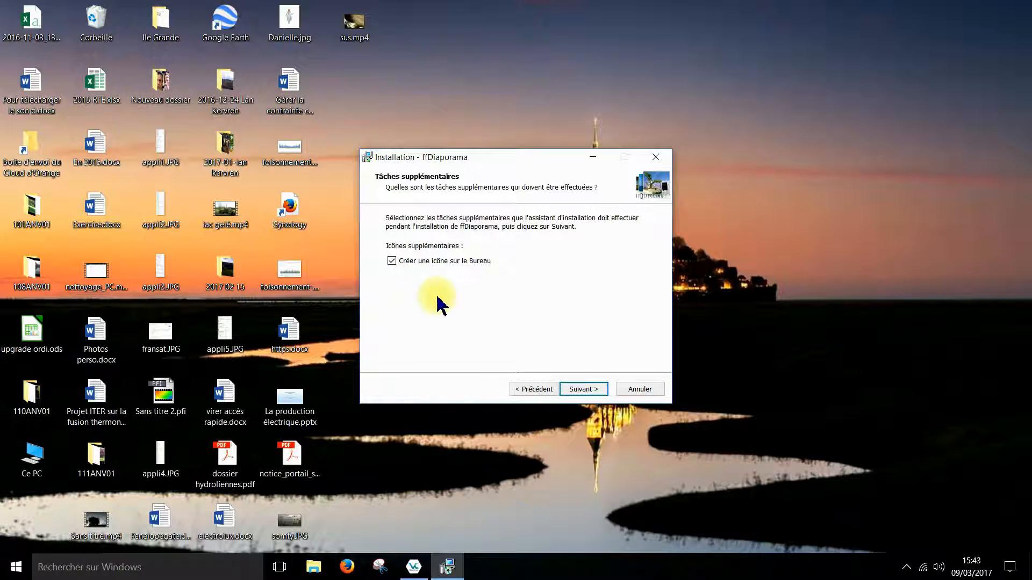
click(586, 391)
click(586, 391)
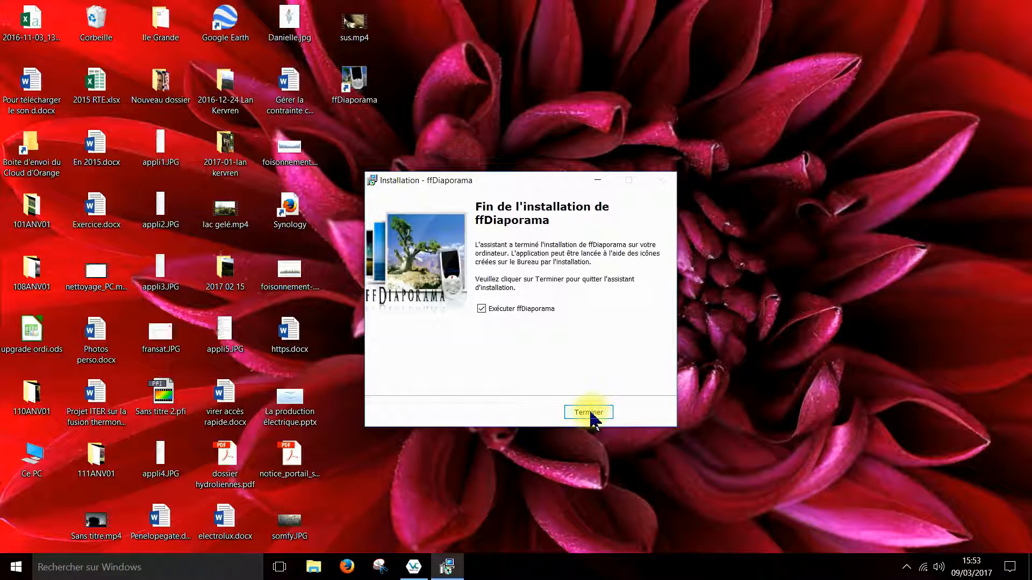
click(590, 415)
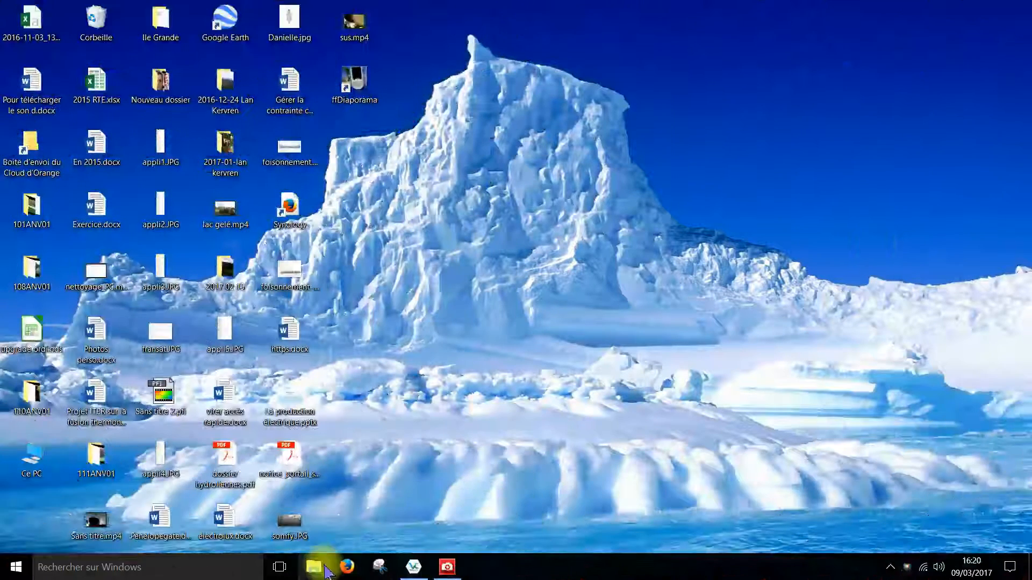
- Create a new folder named Ile Grande in the Images folder using the file explorer
click(313, 567)
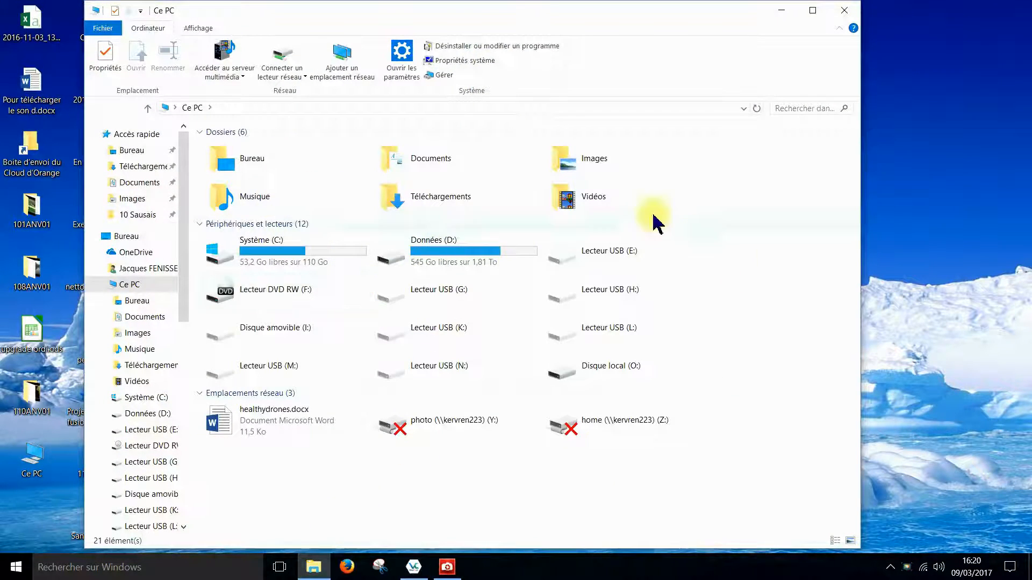
double_click(581, 164)
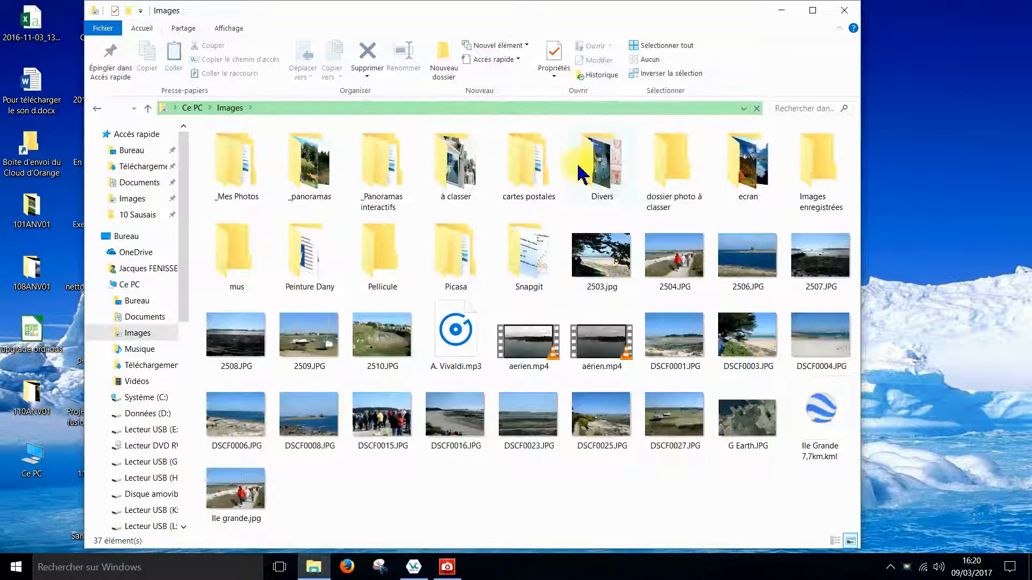
right_click(474, 499)
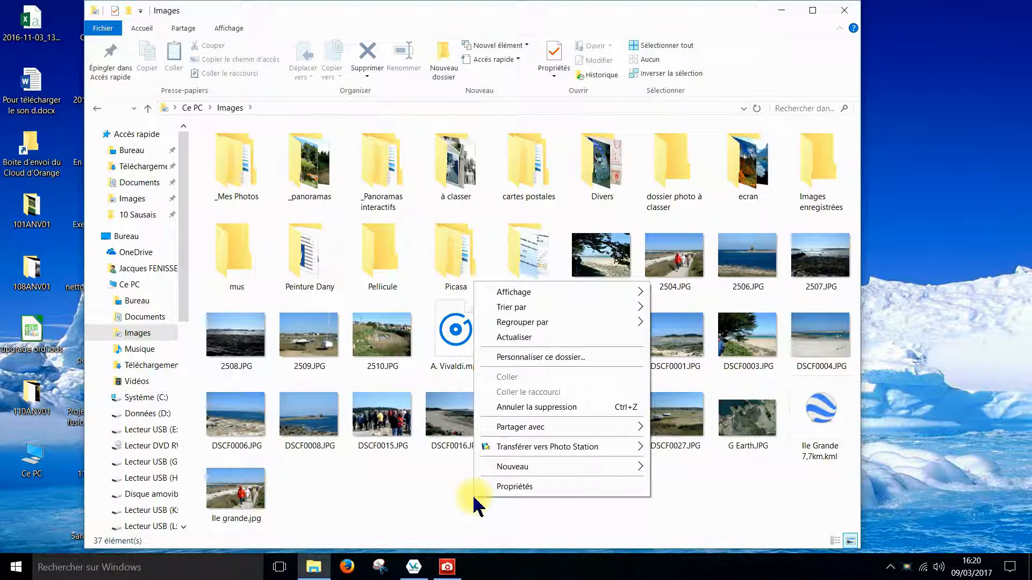
mouse_move(509, 467)
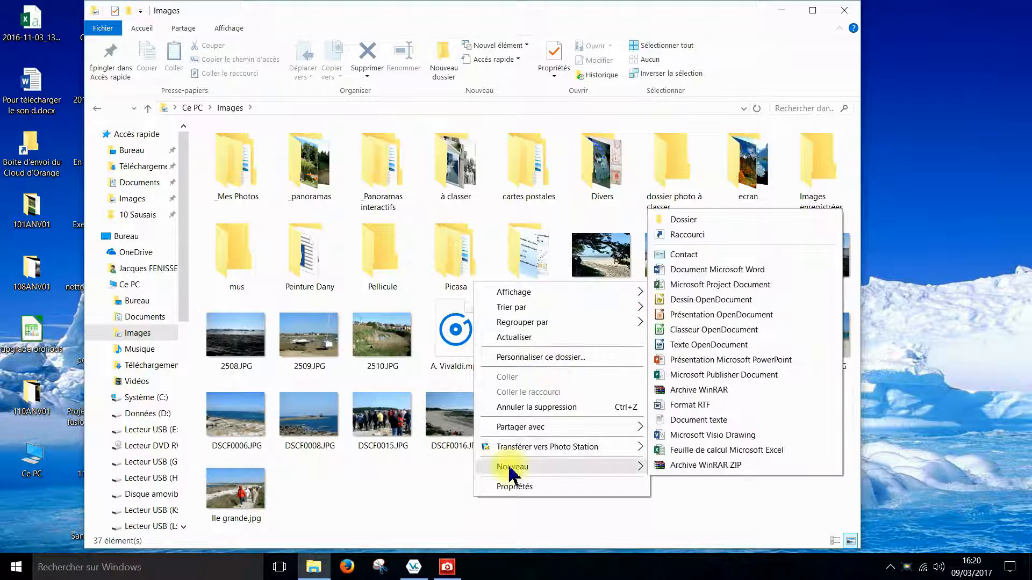
click(683, 219)
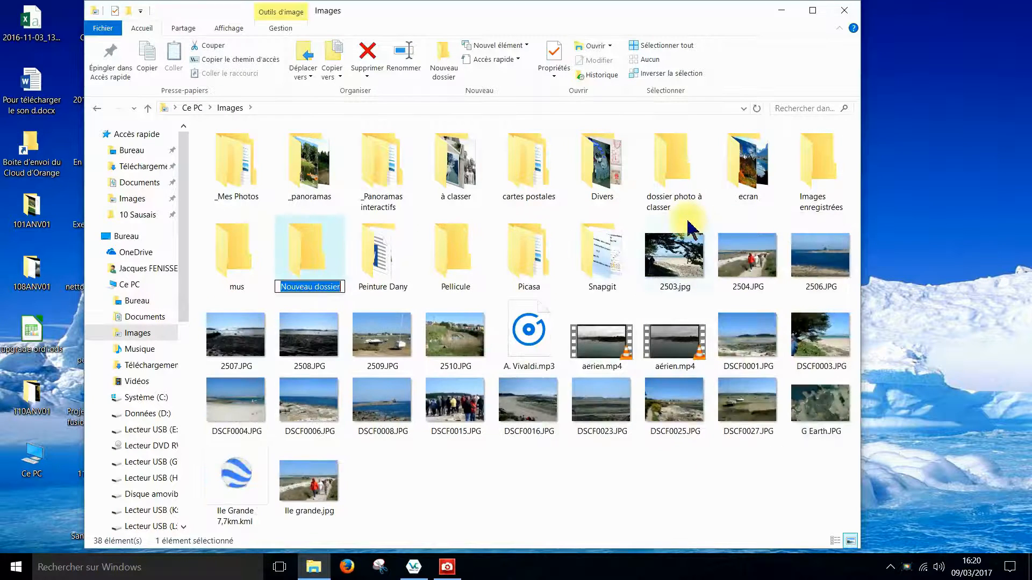
key(BackSpace)
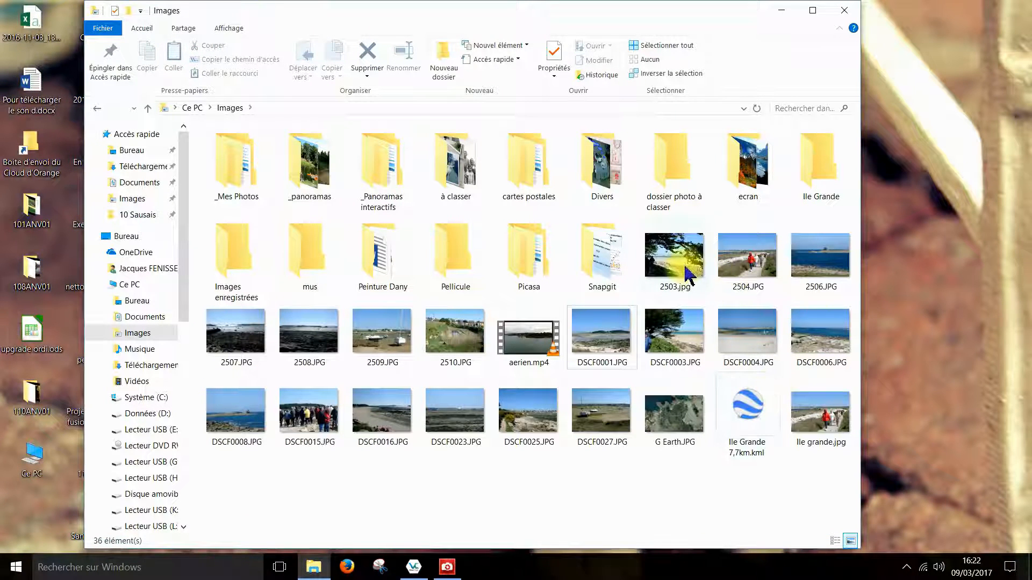
- Move all the loose files from 2503.jpg to Ile grande.jpg into the Ile Grande folder
click(689, 277)
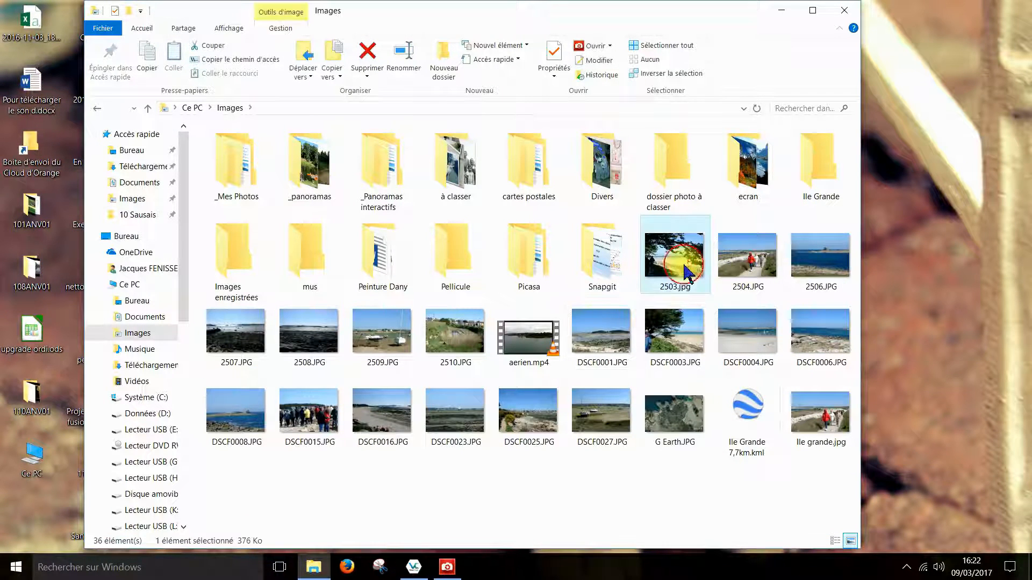
shift+click(826, 430)
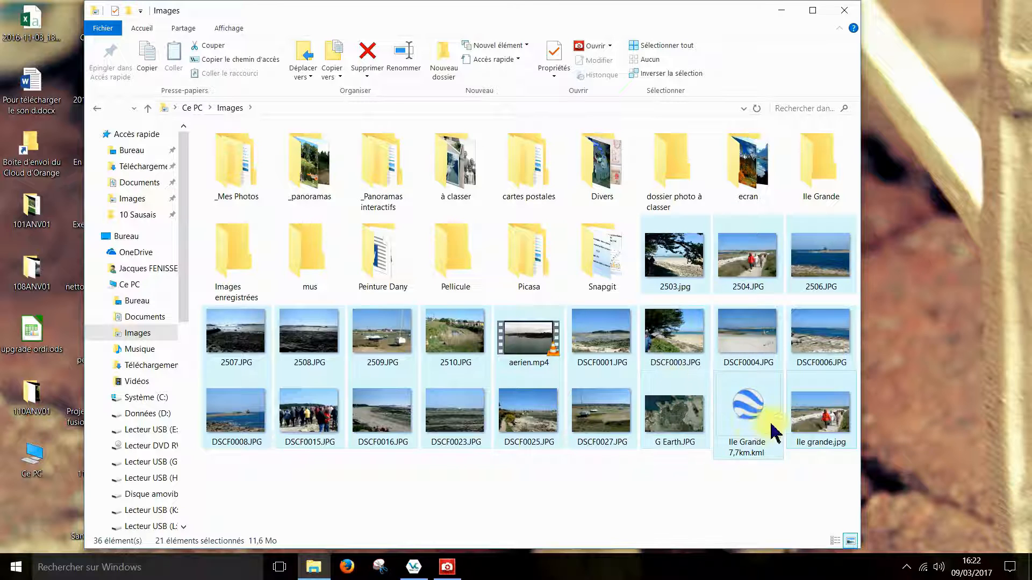
mouse_move(673, 273)
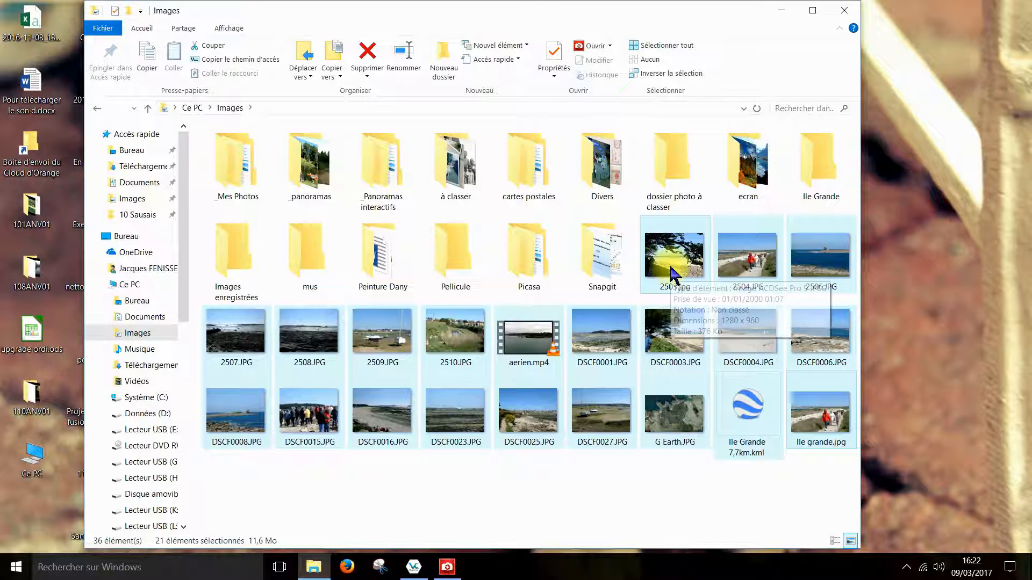
click(674, 273)
drag(672, 272, 818, 182)
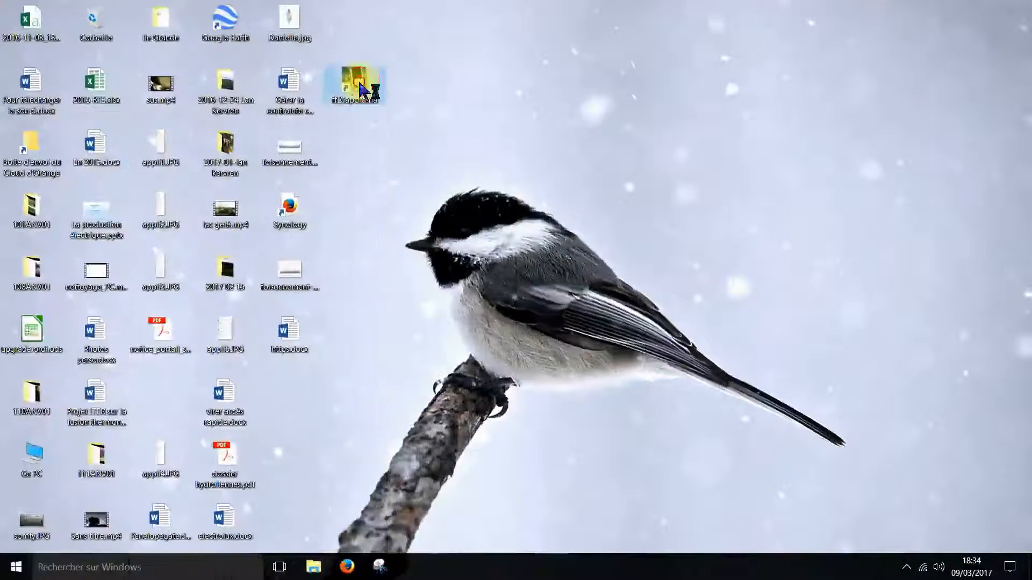
- Launch ffDiaporama from the desktop and add a map title slide to the new project
double_click(359, 89)
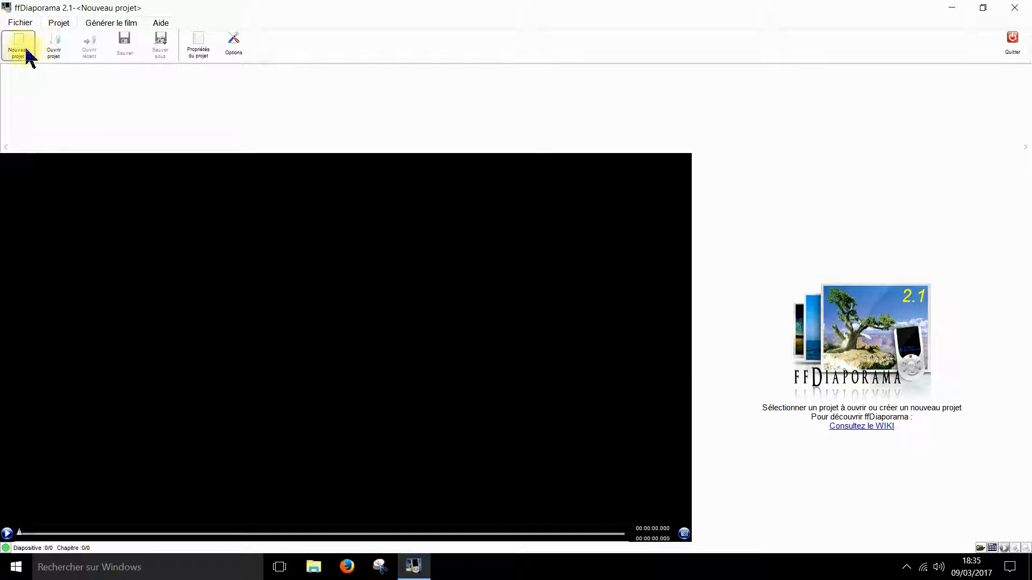
click(58, 23)
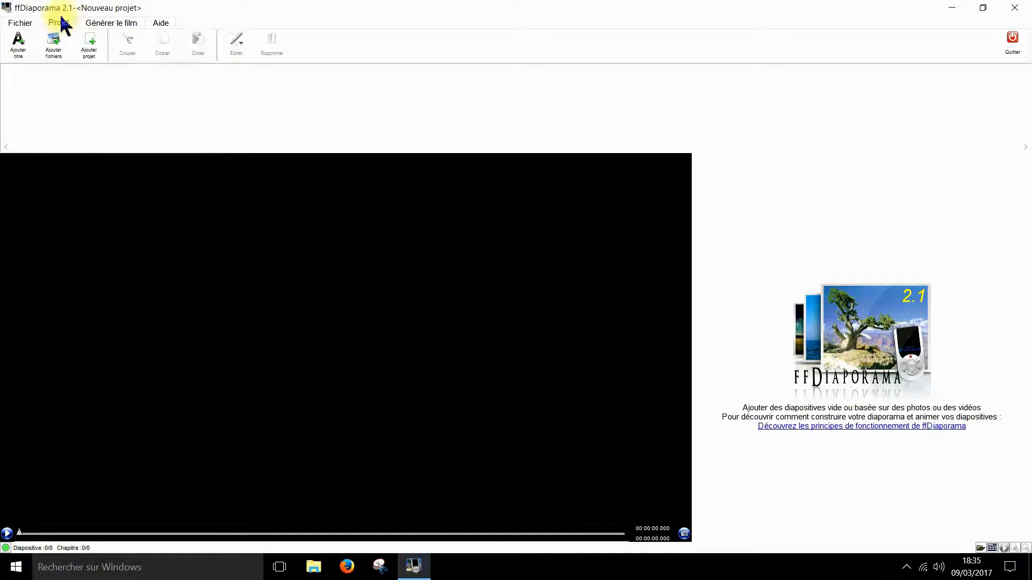
click(20, 45)
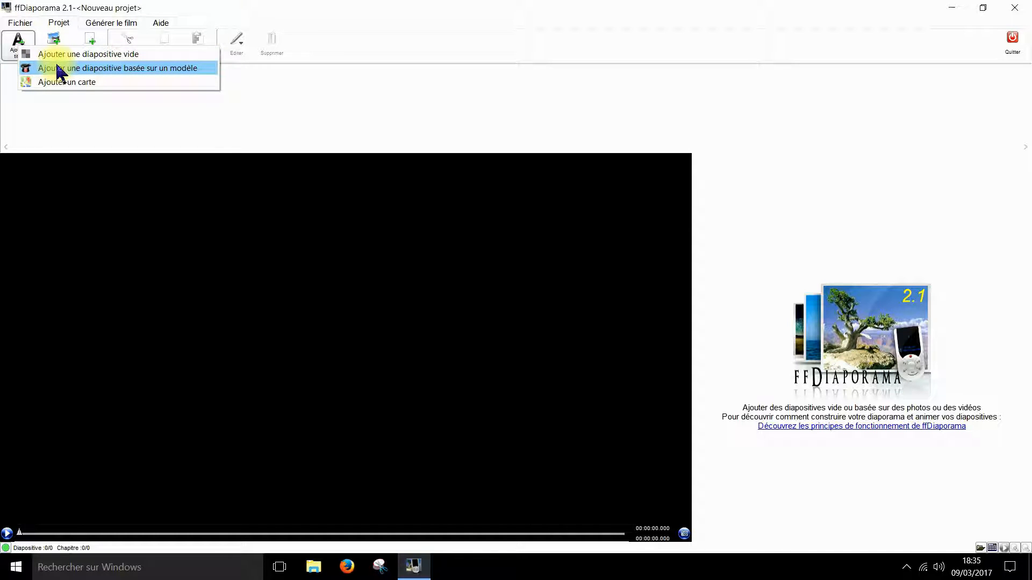
click(82, 72)
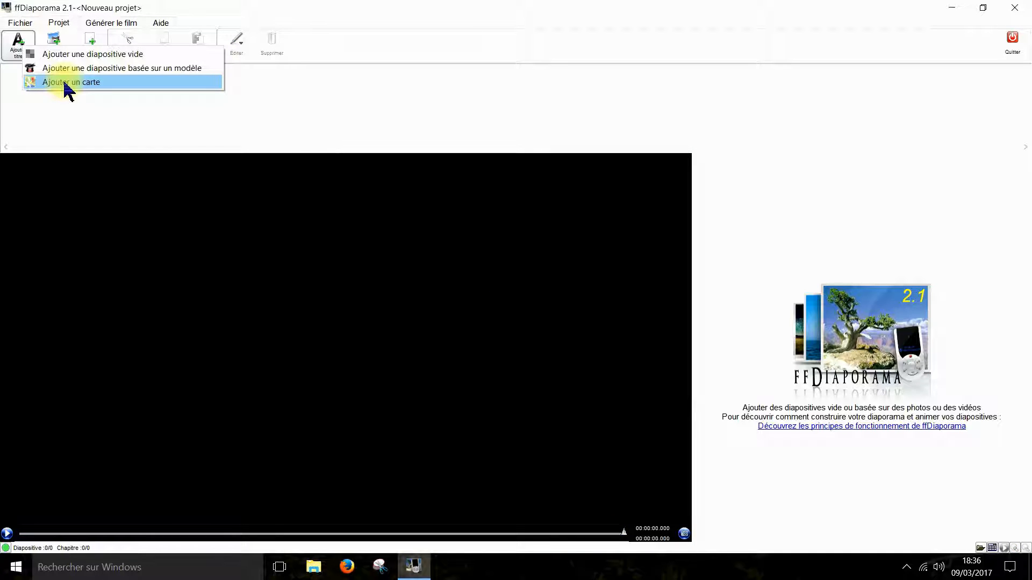
click(65, 84)
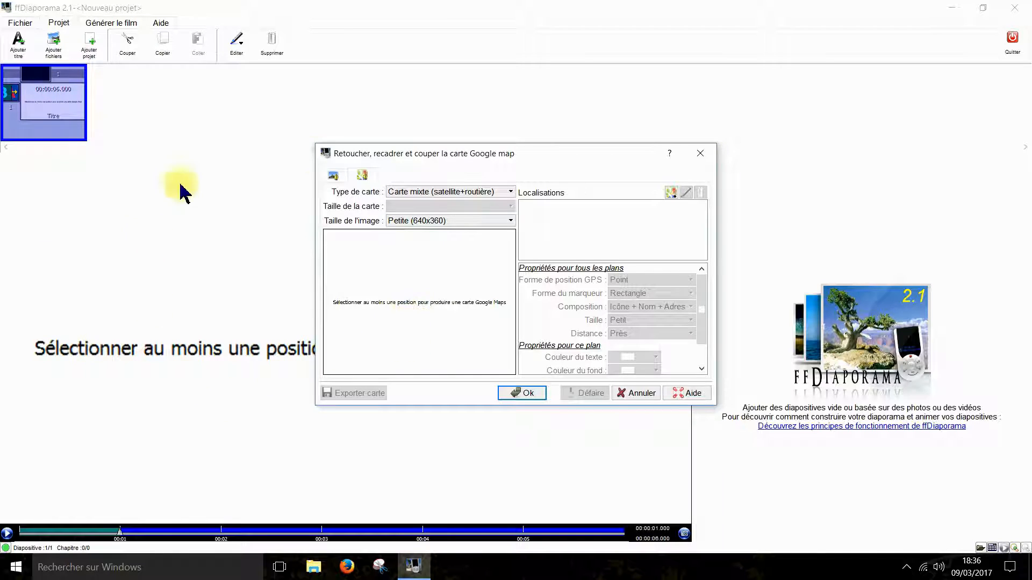
- Set the map type to Carte routière and the image size to 720p-16/9 (1280x720)
click(511, 194)
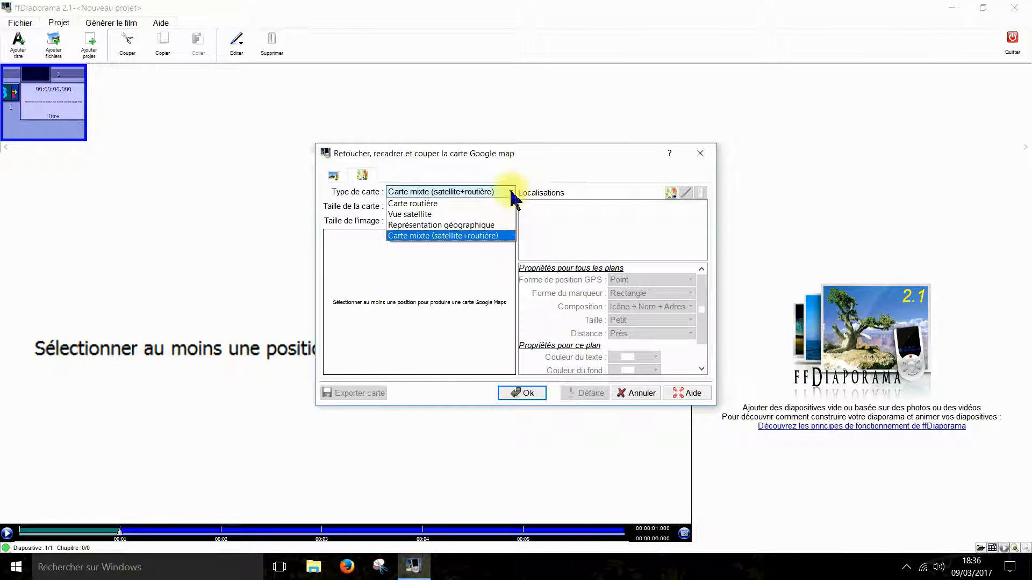
click(447, 205)
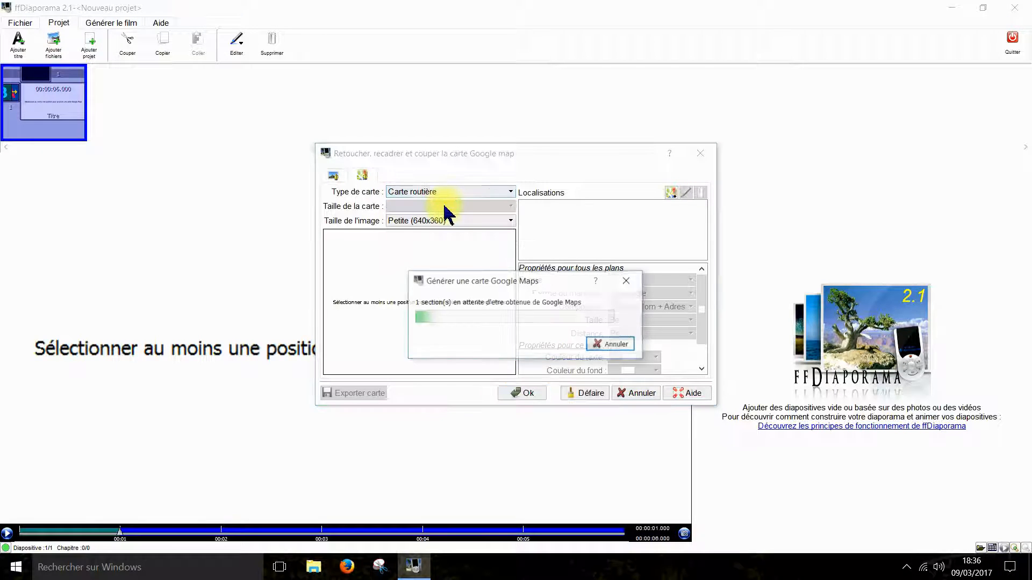
click(510, 221)
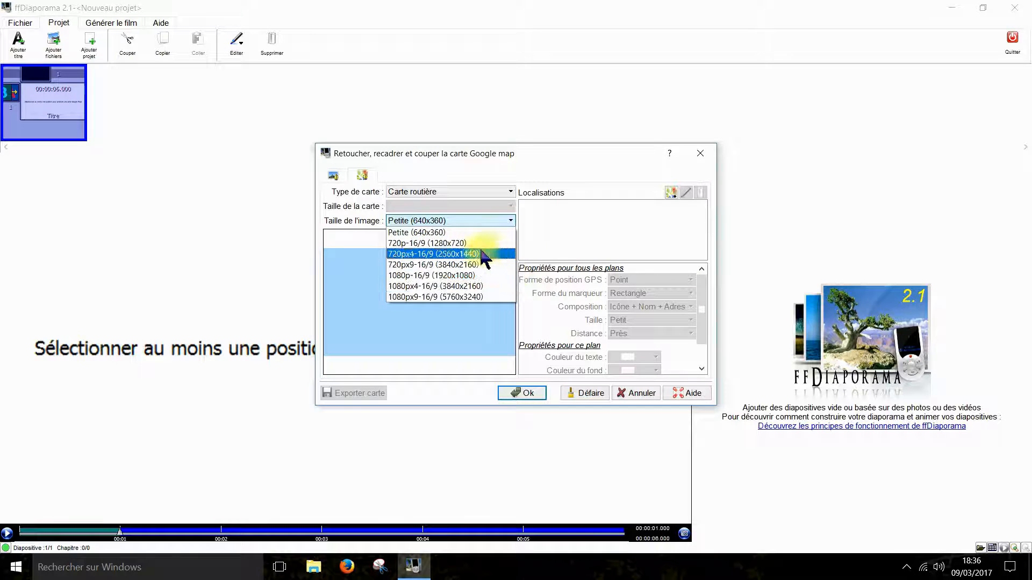
click(434, 277)
click(446, 220)
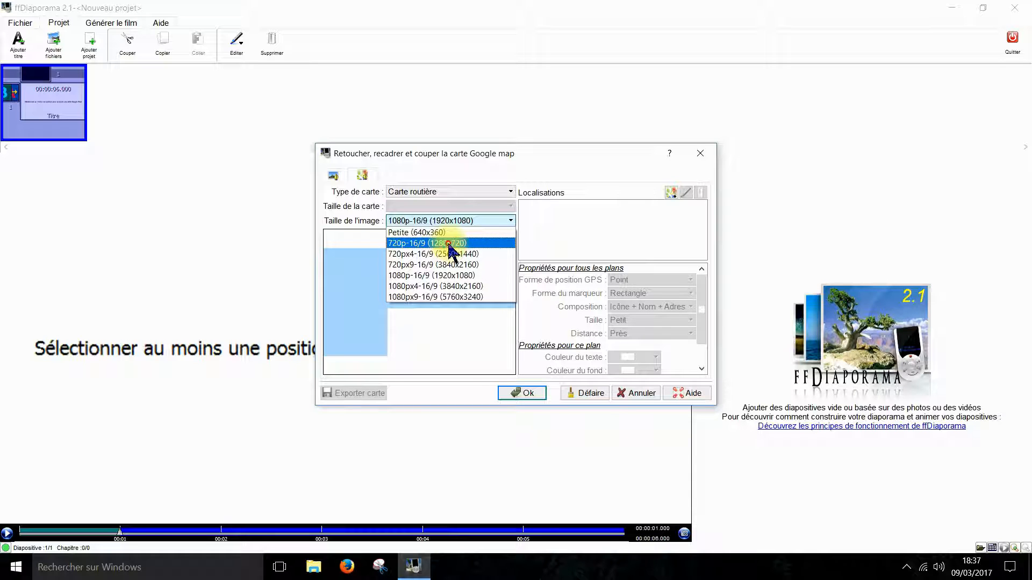
click(450, 244)
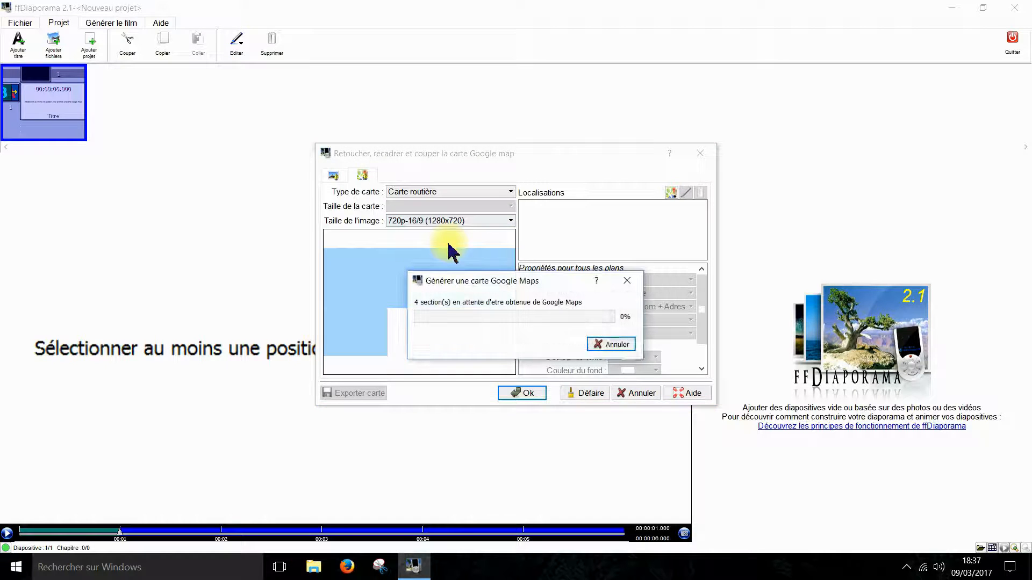
- Add a map location named Ile Grande, looking up Ile Grande as its Google address
click(671, 193)
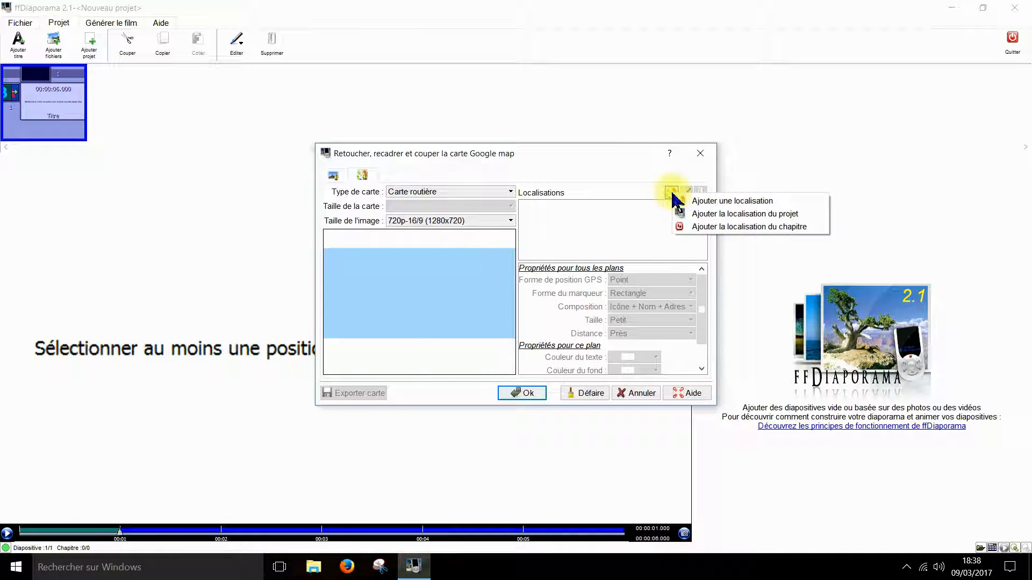
click(712, 204)
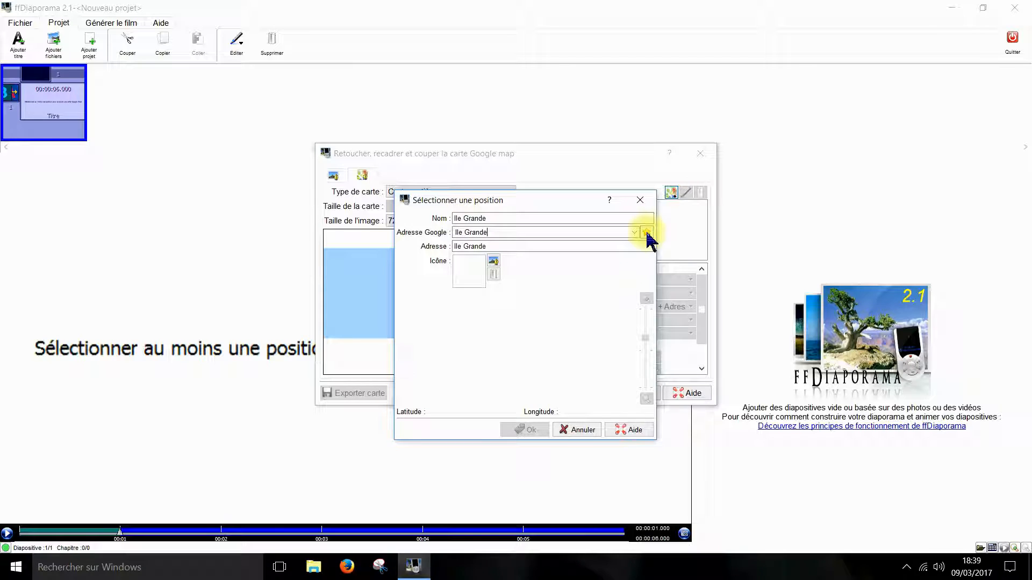
click(647, 233)
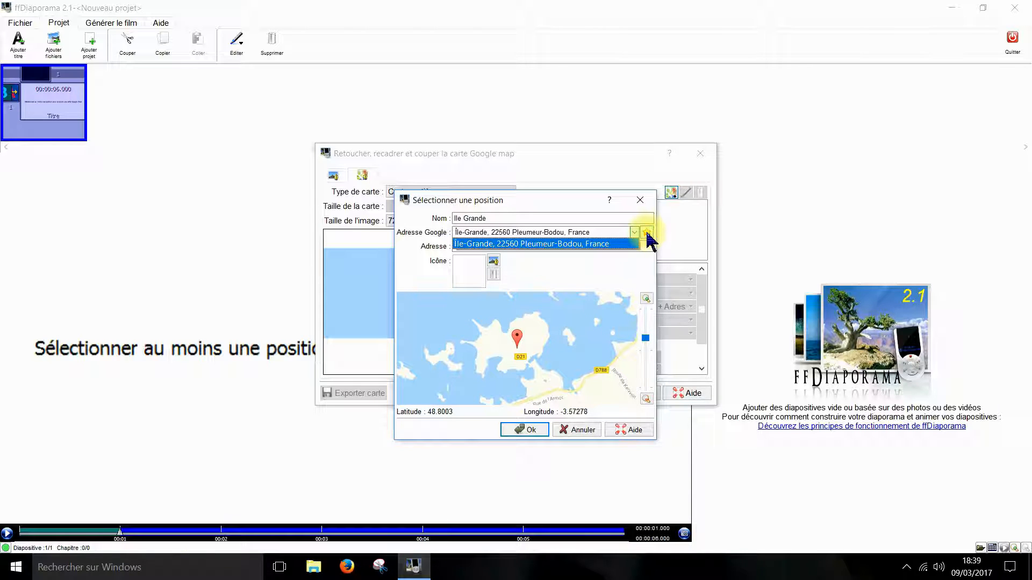
click(529, 430)
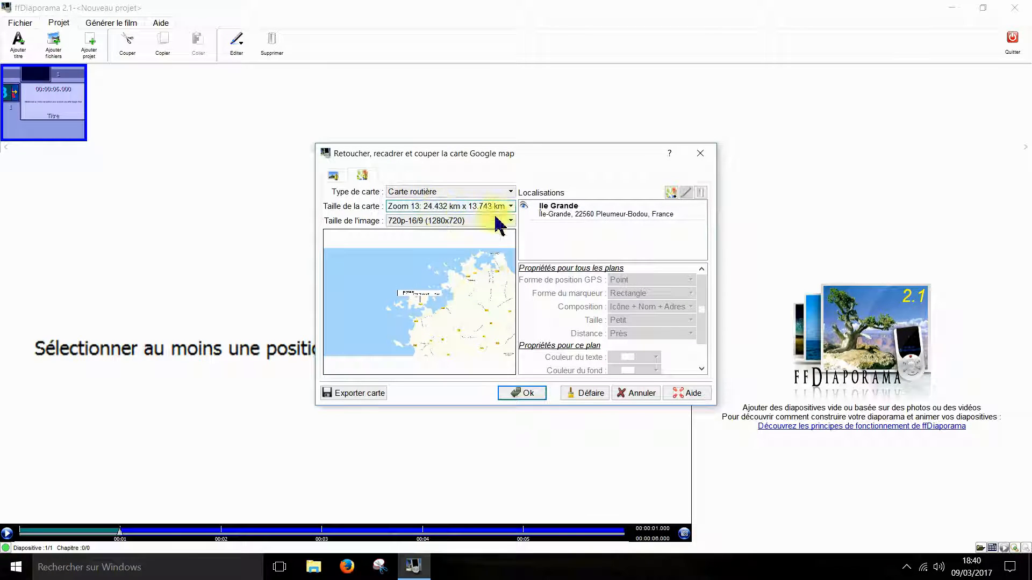
- Set the map size to Zoom 15: 6.108 km x 3.436 km and accept the map settings
click(509, 206)
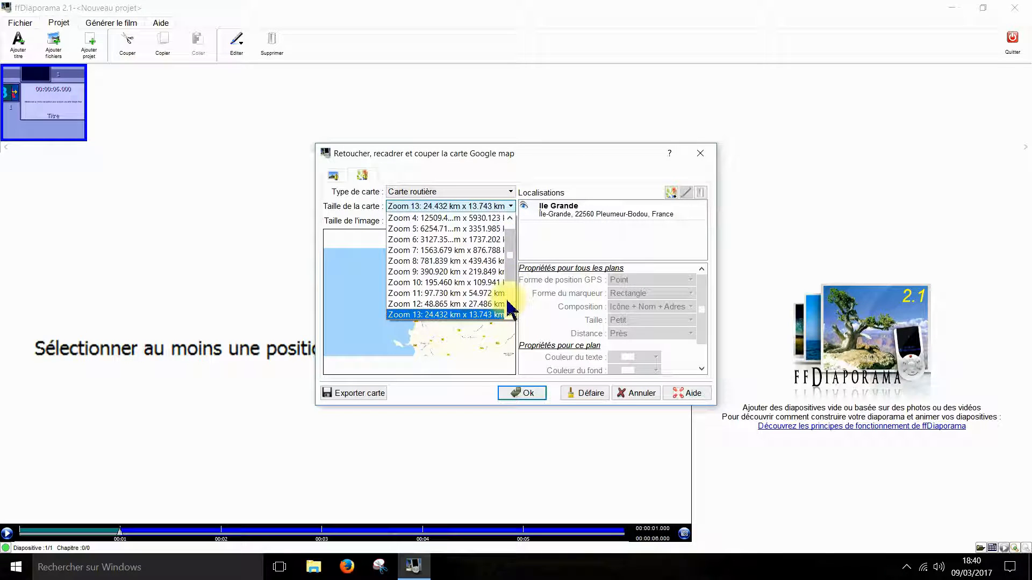
scroll(510, 309, down, 2)
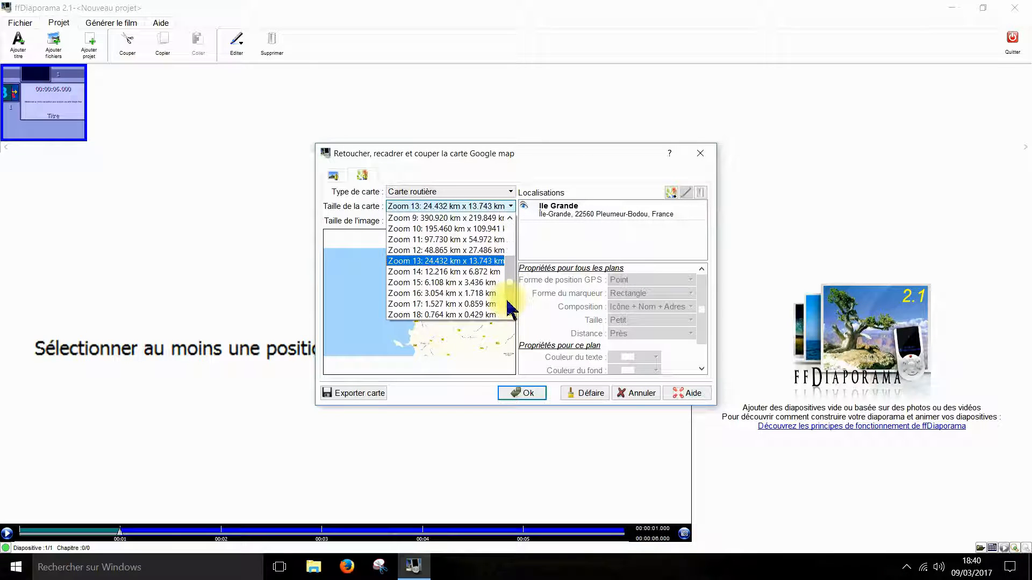
click(407, 283)
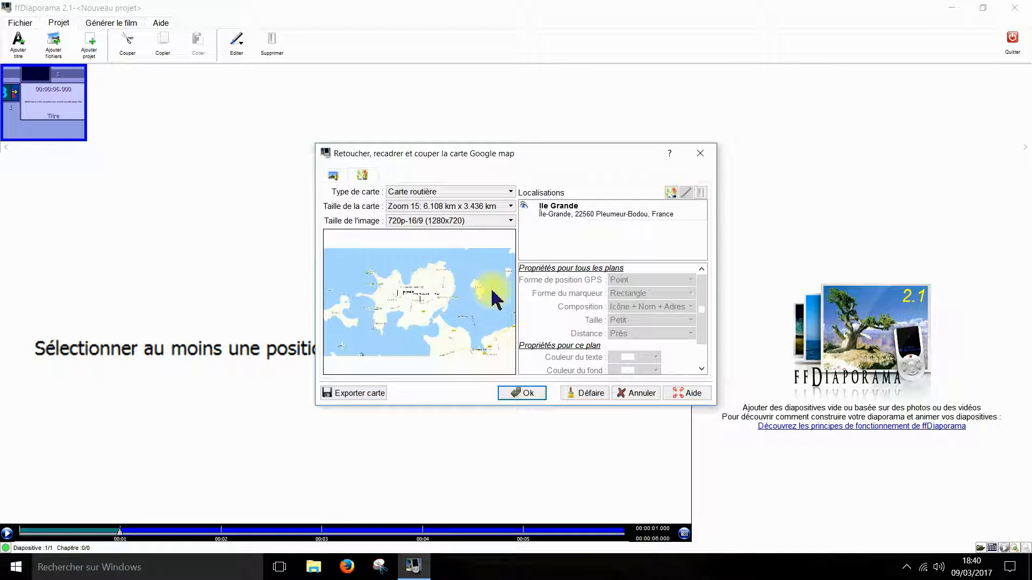
click(520, 396)
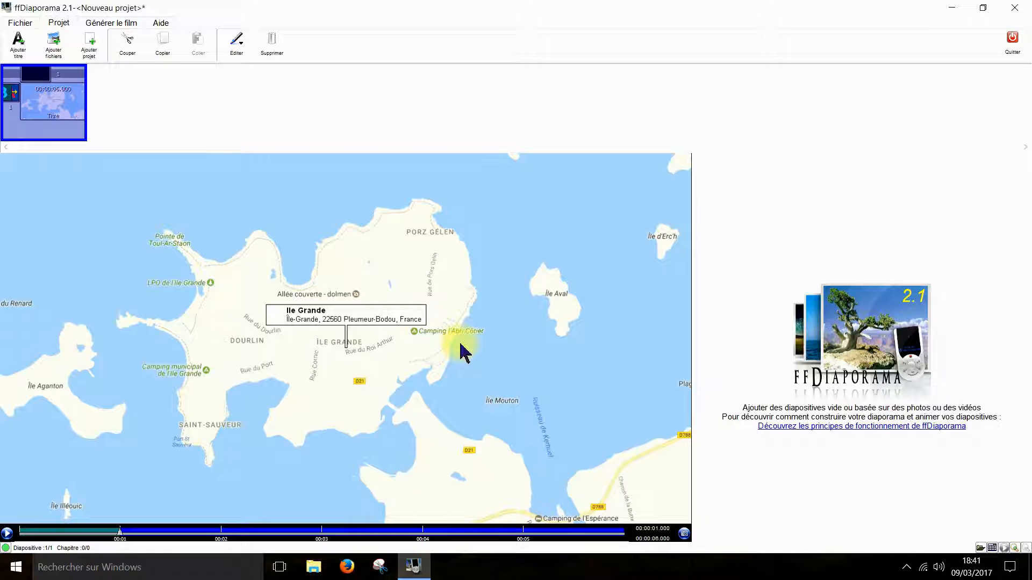
- Save the project as Ile grande in the Ile Grande folder inside Images
click(20, 23)
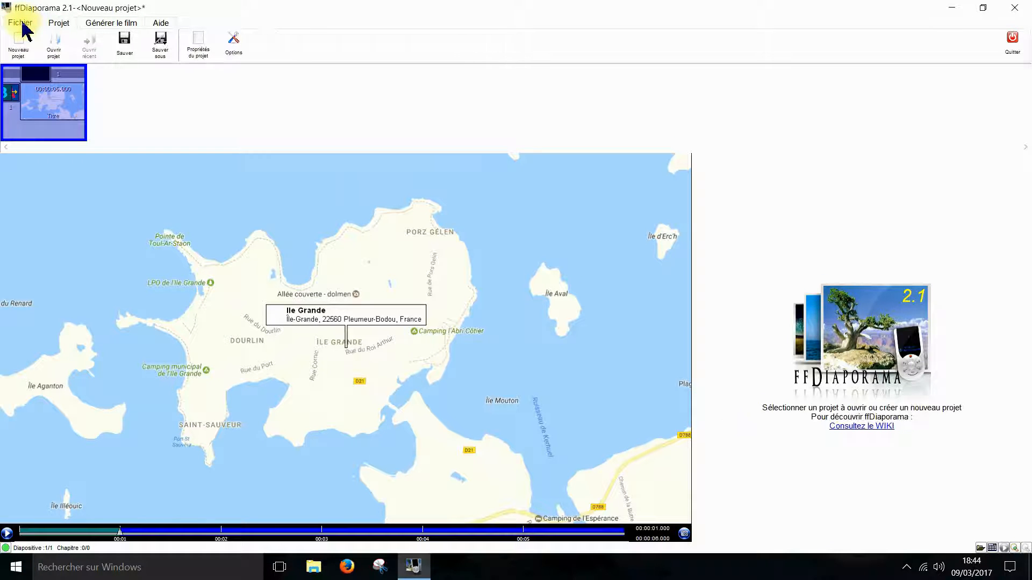
click(130, 54)
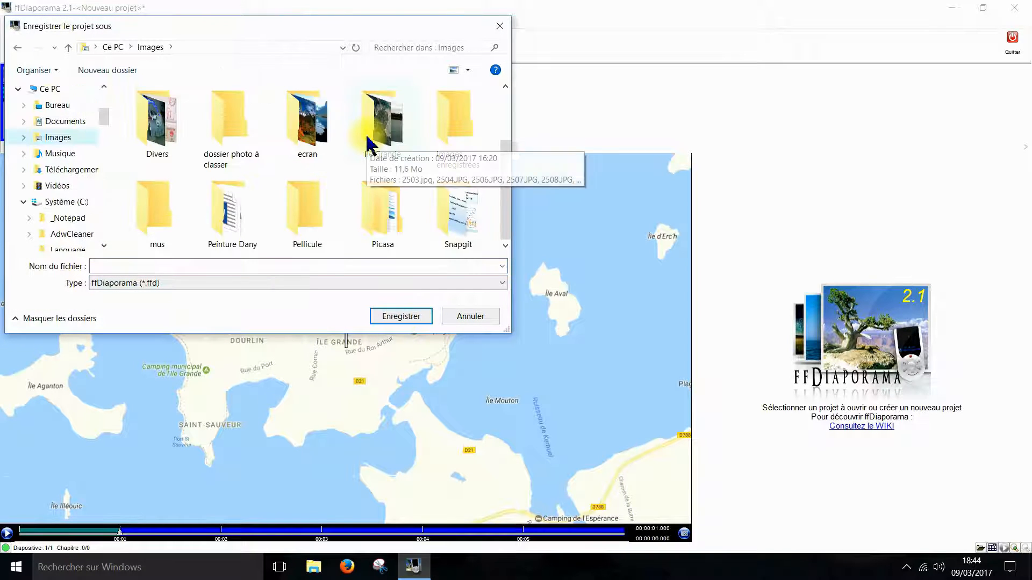
double_click(366, 134)
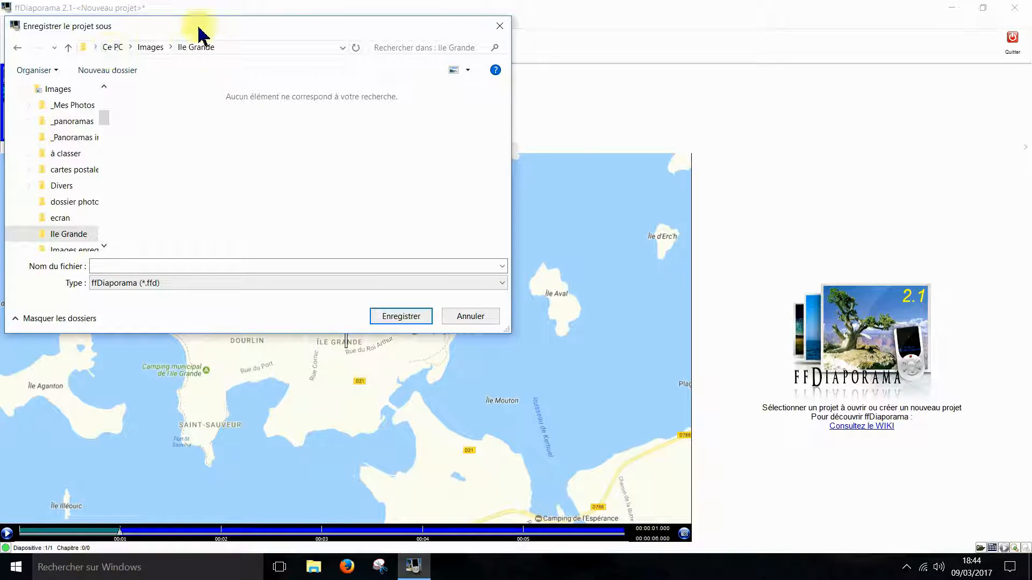
text(Ile grande)
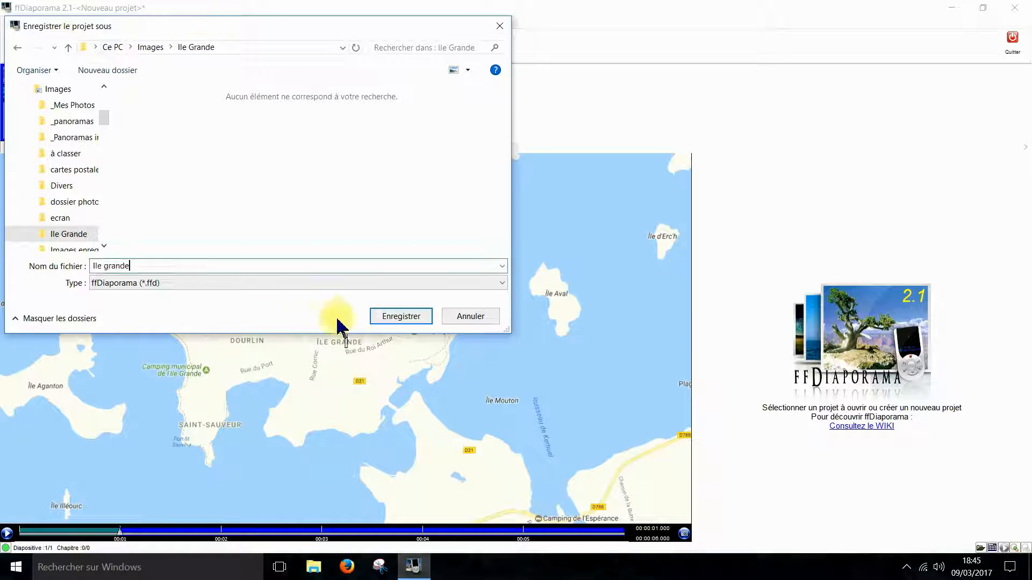
click(392, 317)
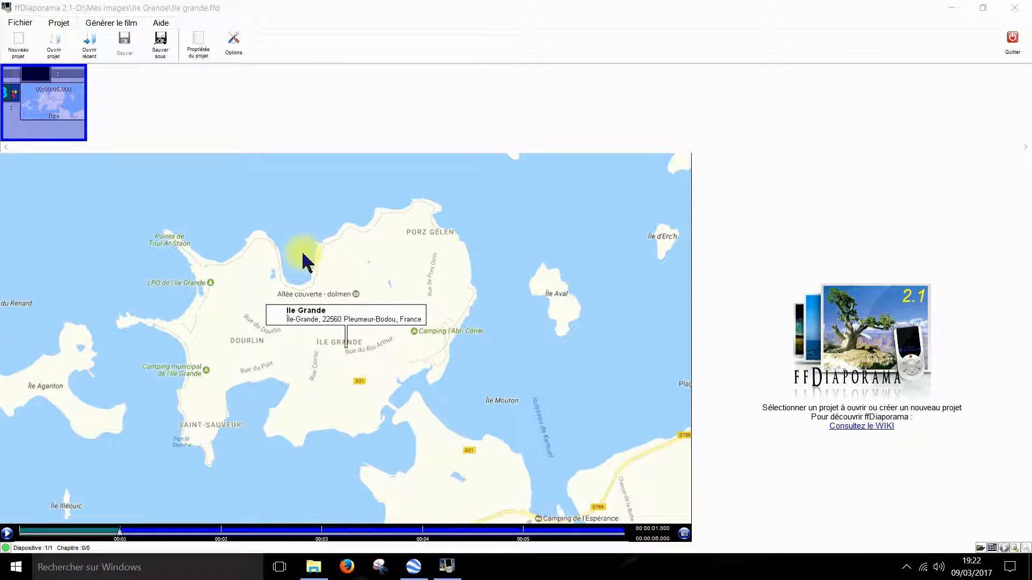
- Add a simple text block reading "Tour de l'Ile Grande" to the map slide through the slide's properties
right_click(305, 262)
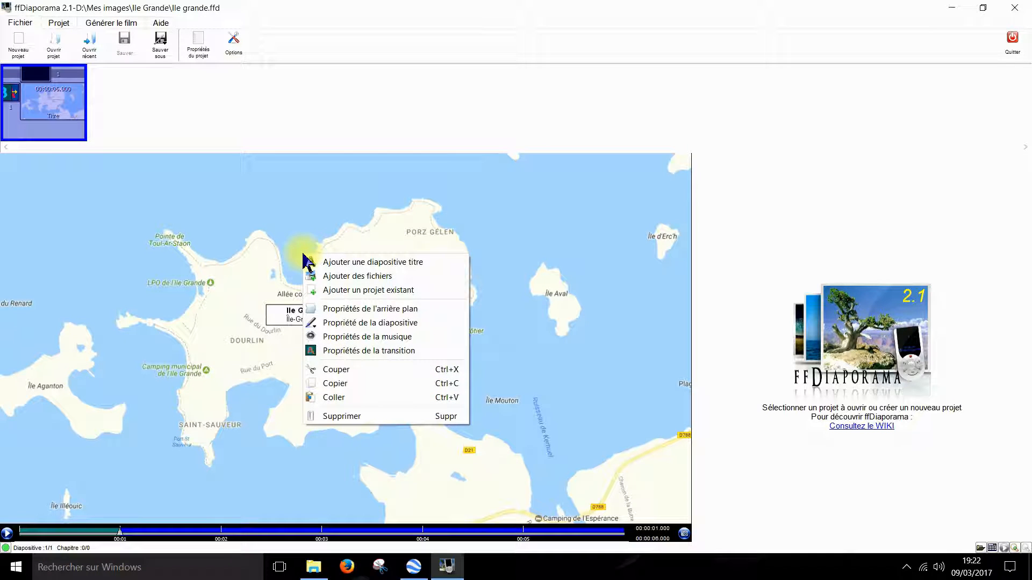
click(397, 324)
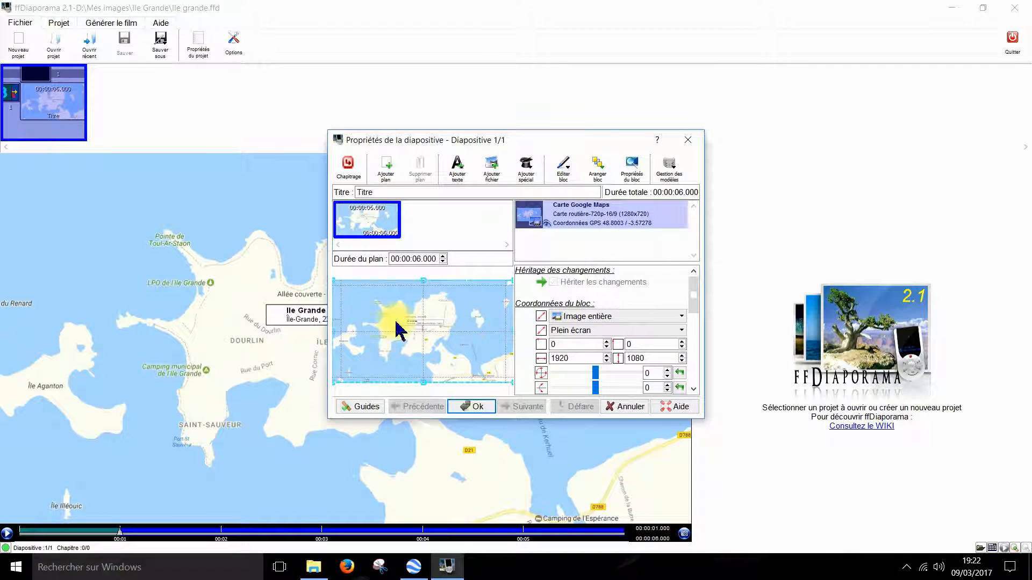
click(470, 177)
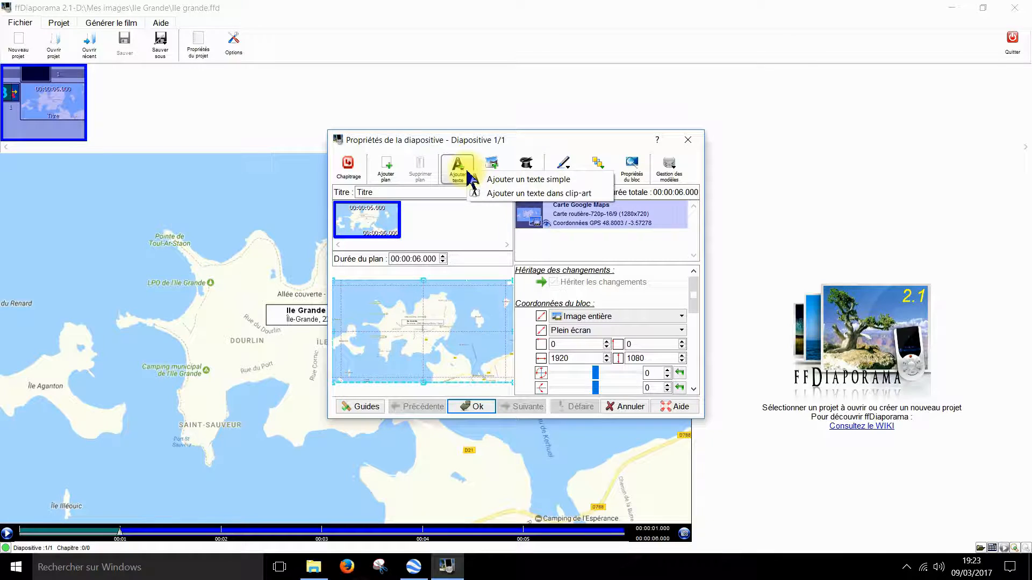
click(520, 179)
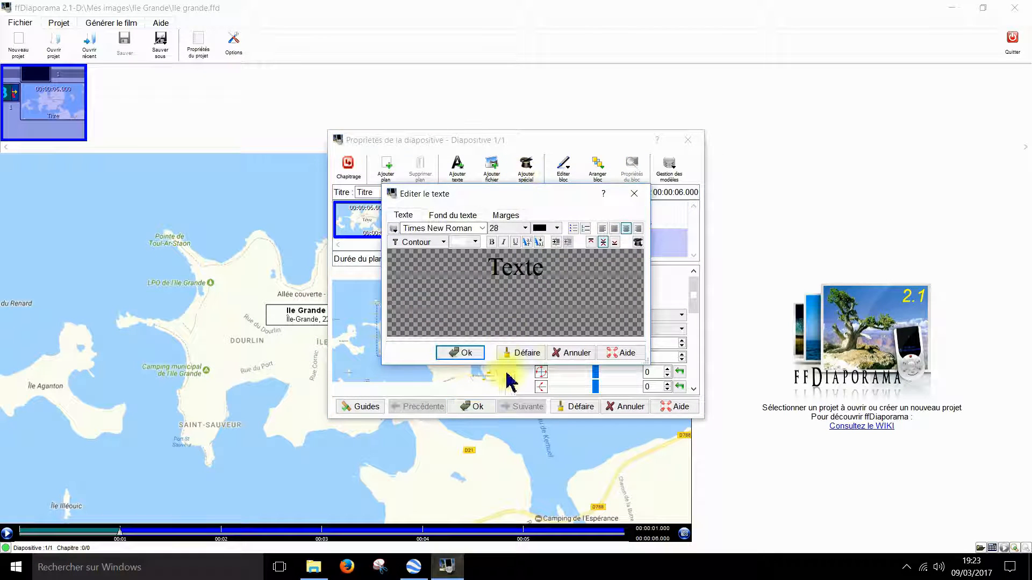
click(519, 353)
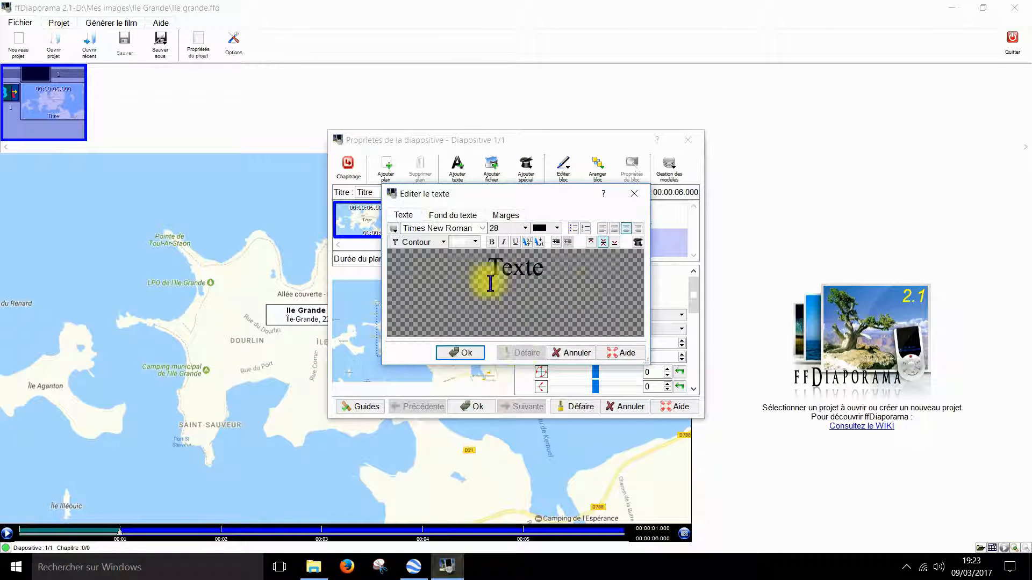
double_click(515, 272)
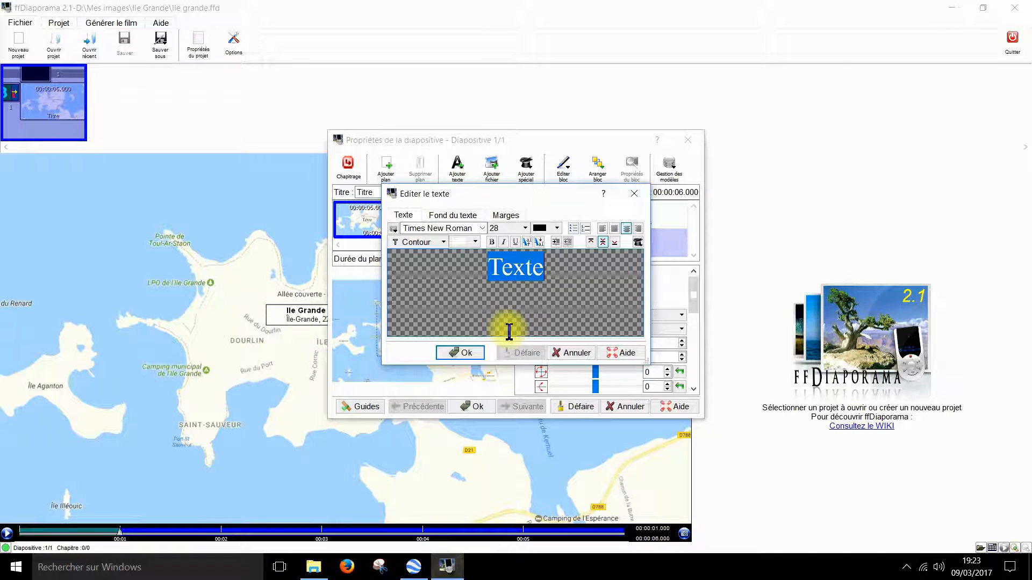
text(Tour de)
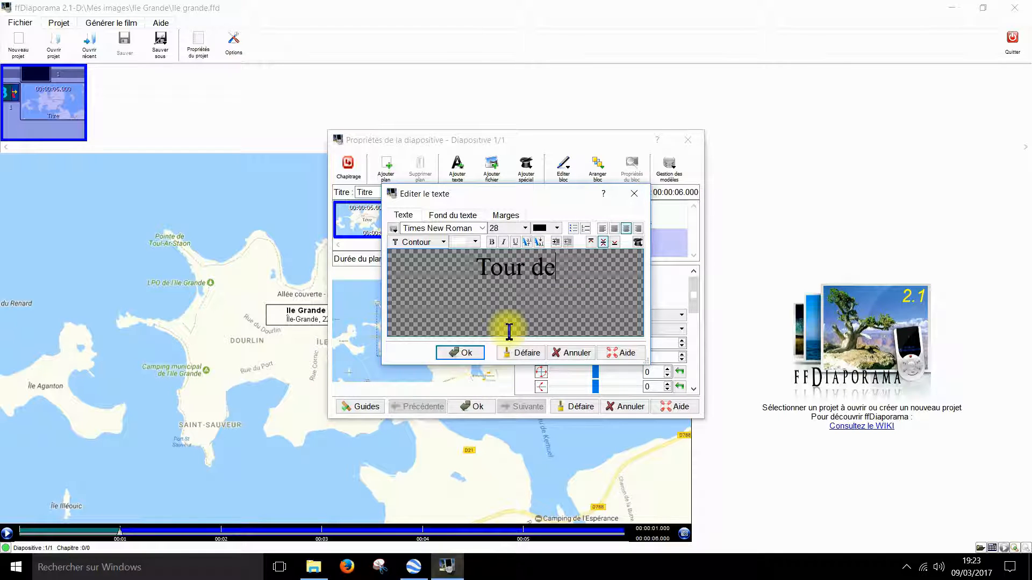
text( l'Ile )
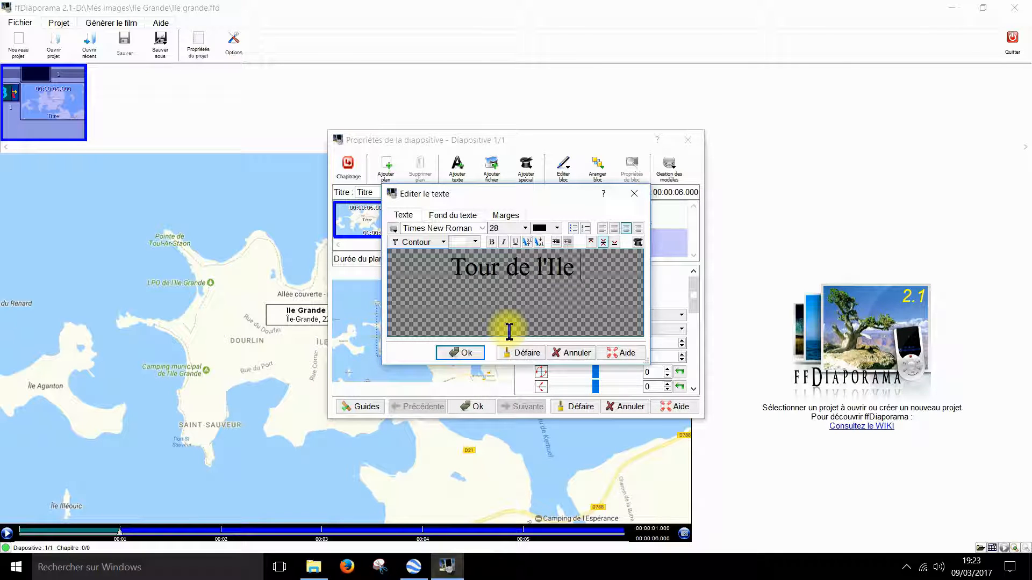
text(Grande)
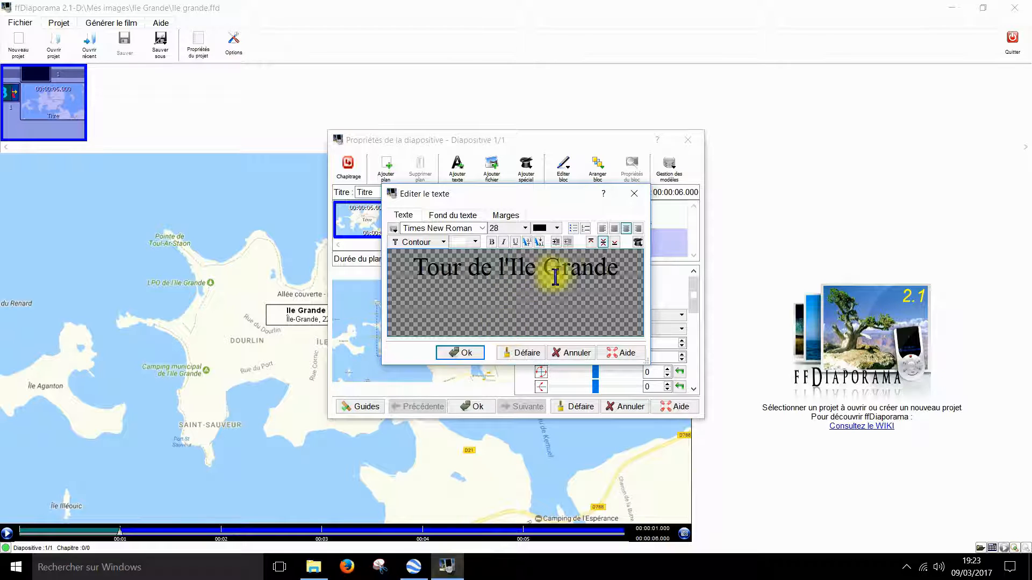
- Set the whole "Tour de l'Ile Grande" caption in Comic Sans MS and colour it blue
triple_click(515, 273)
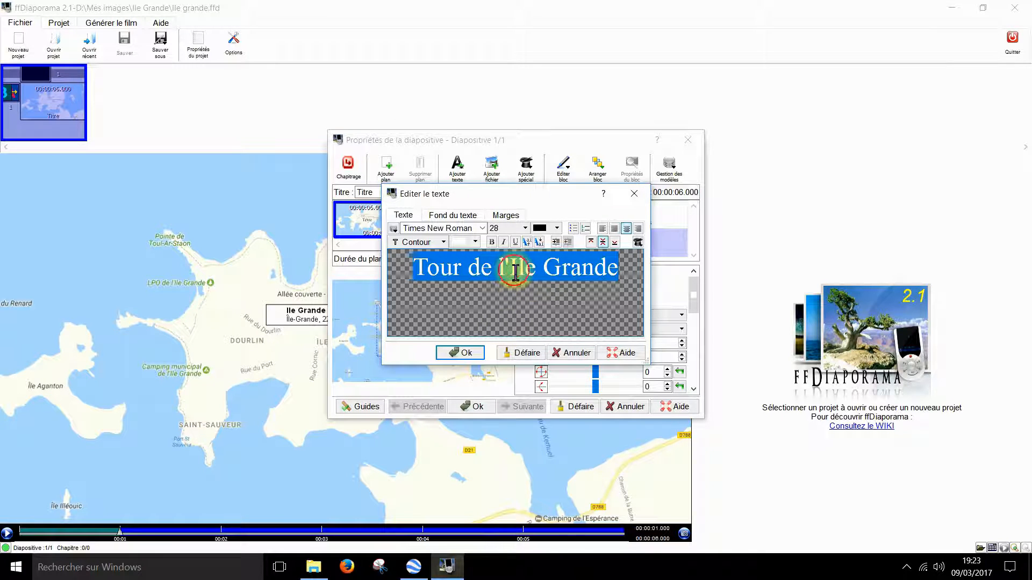
click(483, 229)
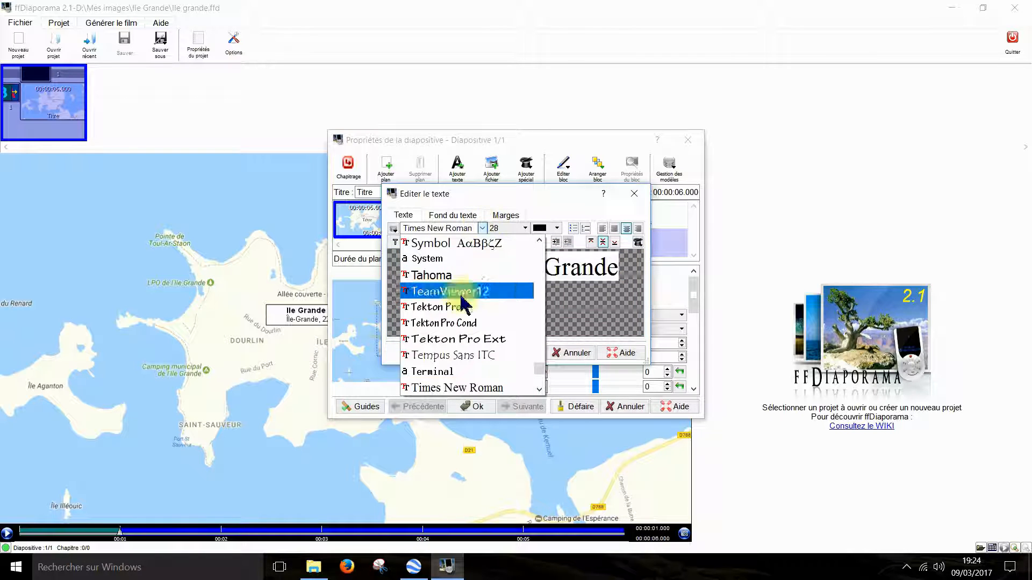
scroll(457, 312, down, 8)
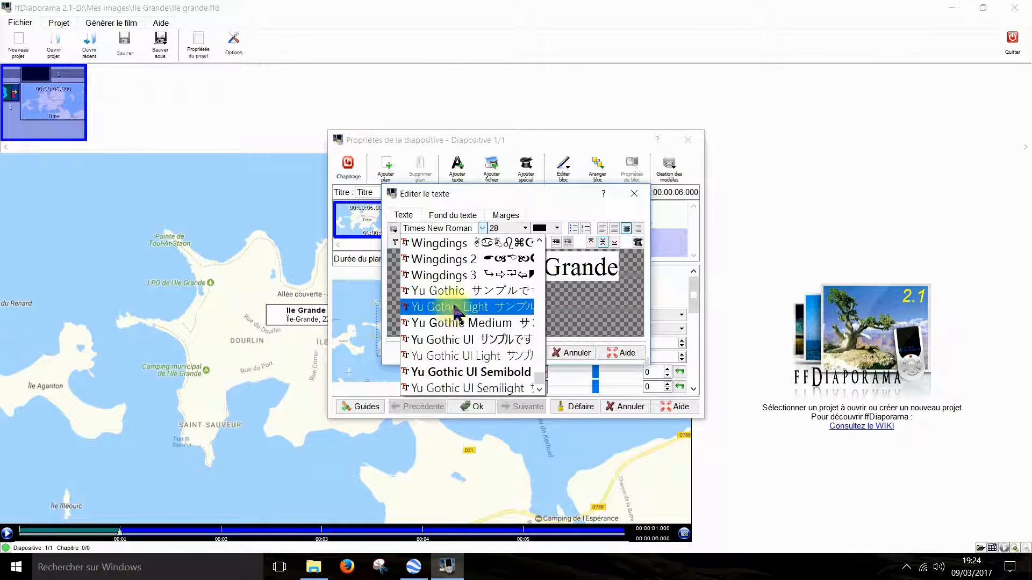
scroll(455, 312, up, 15)
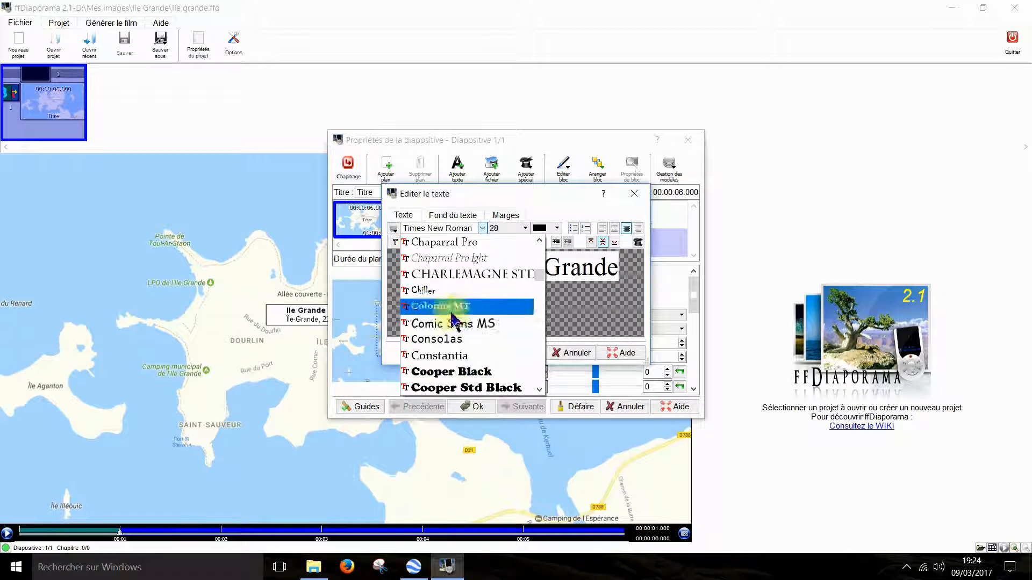
click(476, 326)
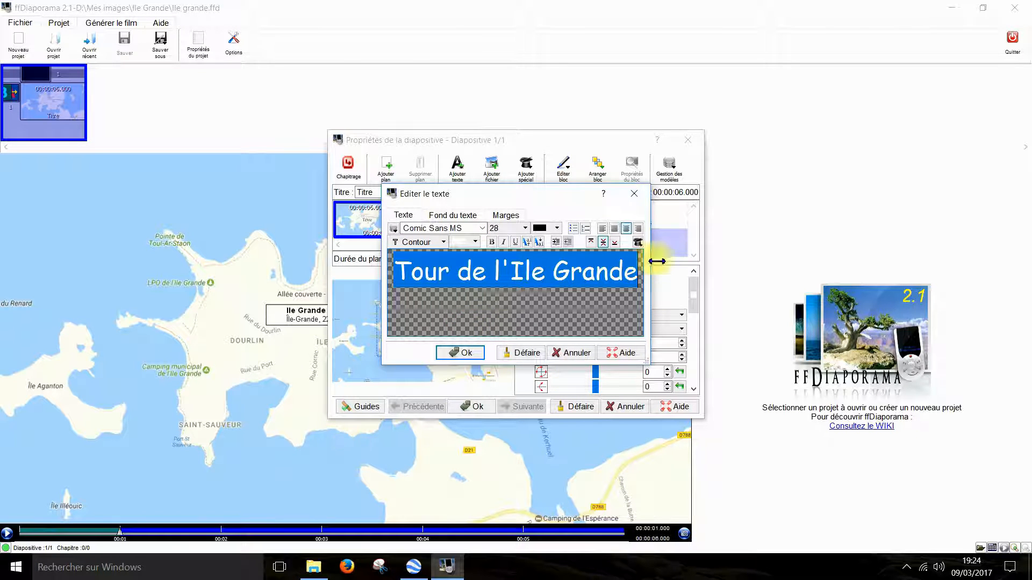
click(558, 229)
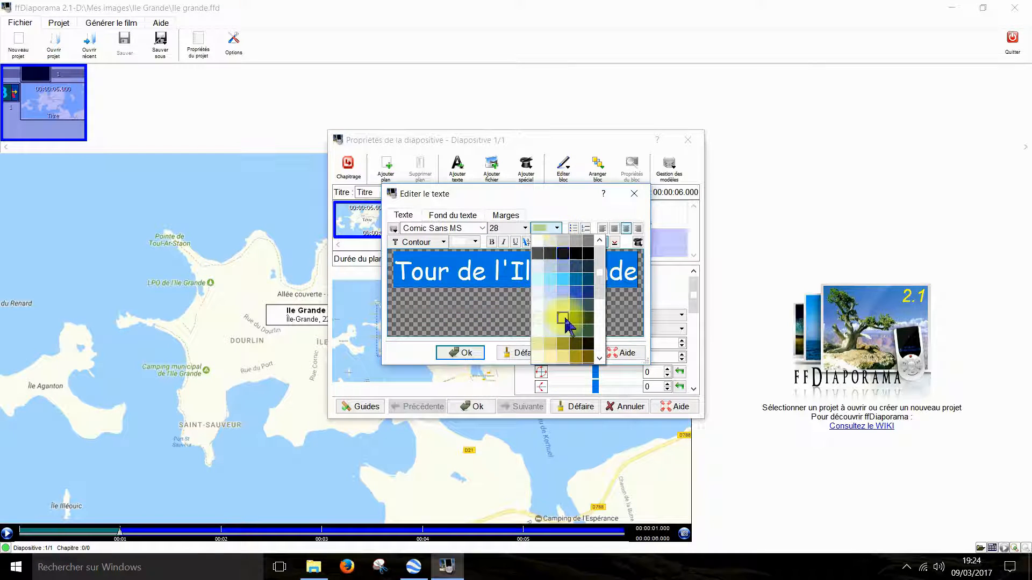
scroll(581, 343, down, 2)
click(576, 350)
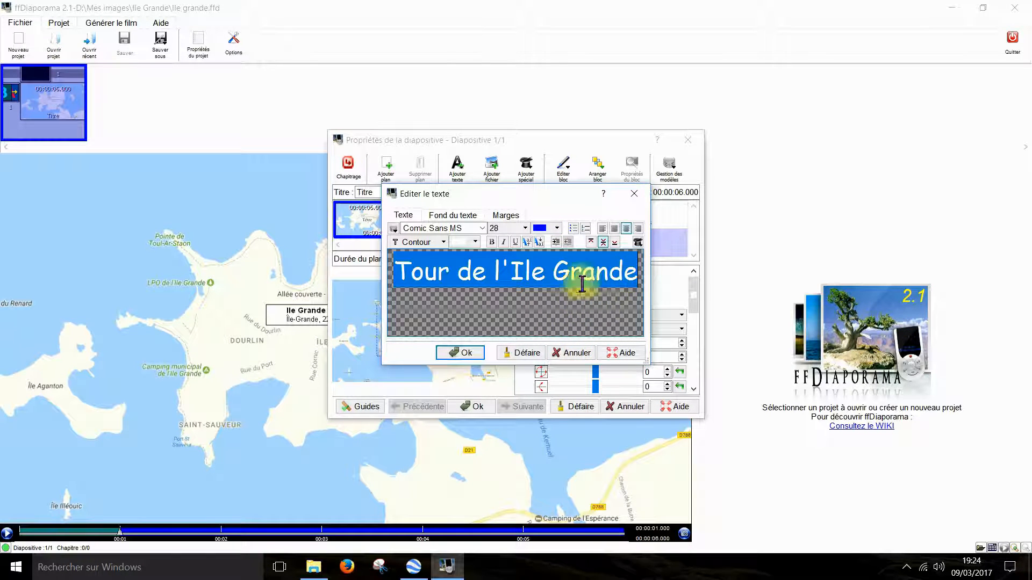
- Make the caption bold, reduce its font size to 26, and accept the text edits
click(491, 243)
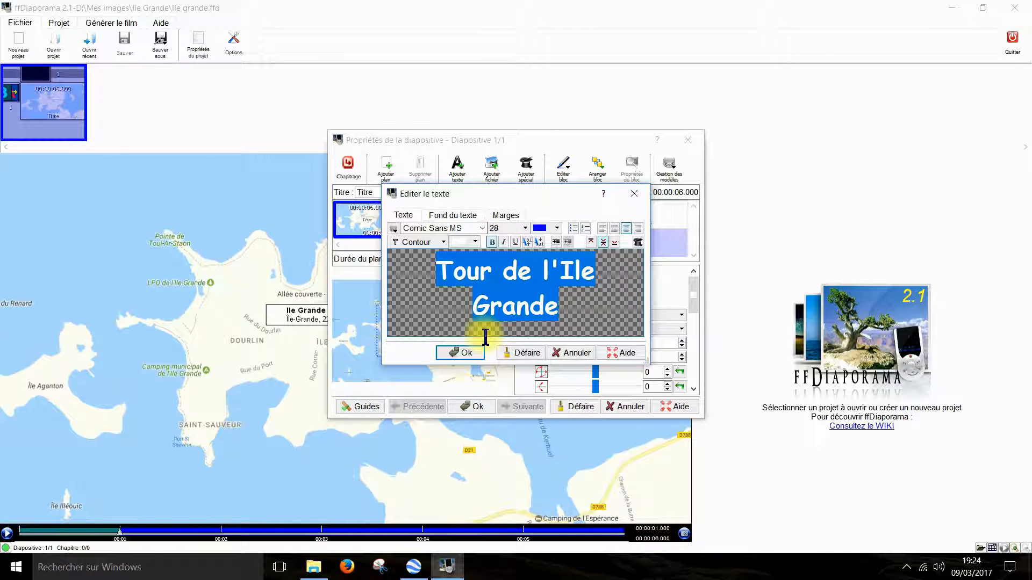
click(525, 228)
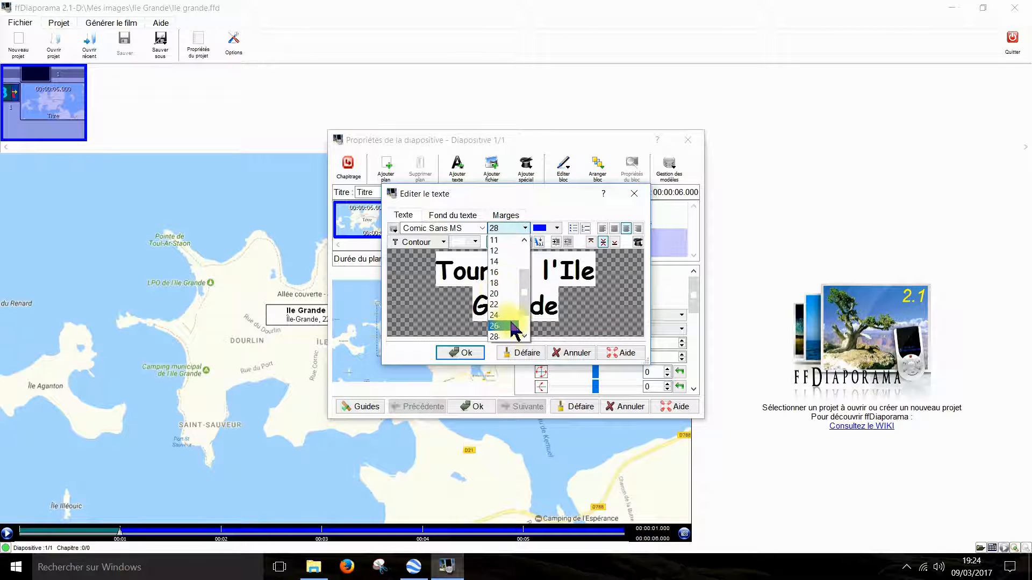
scroll(509, 287, down, 1)
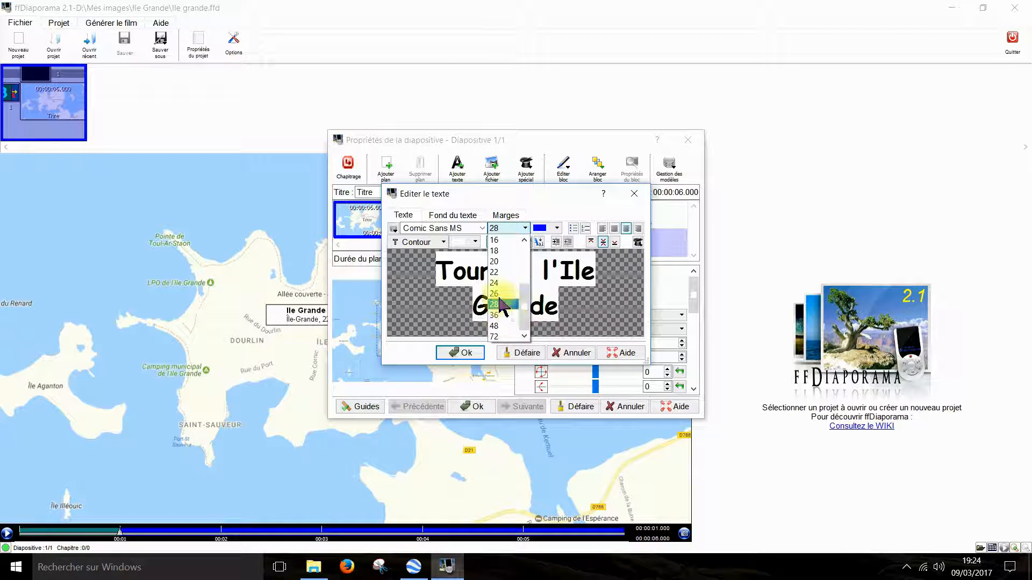
click(494, 294)
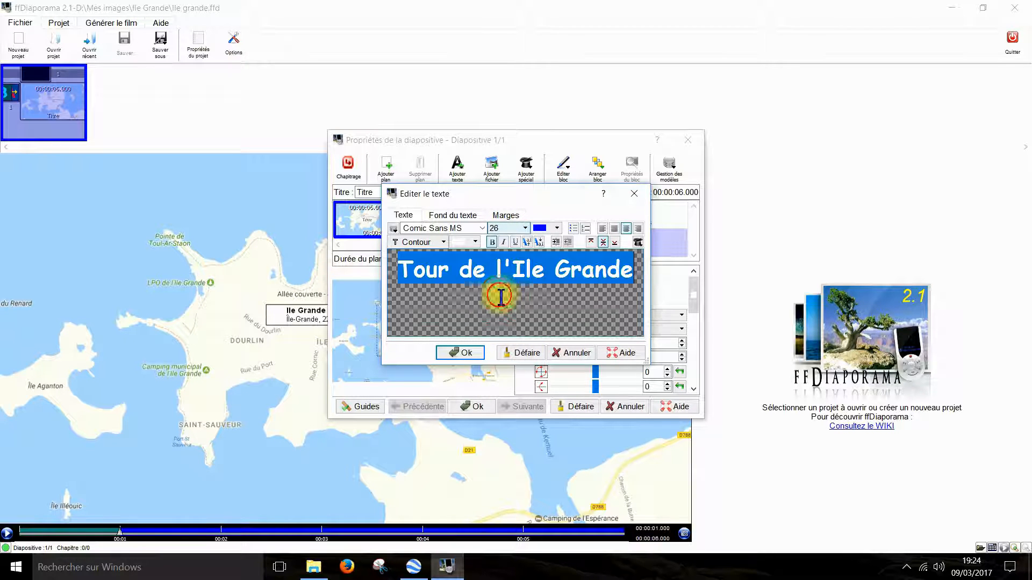
click(466, 357)
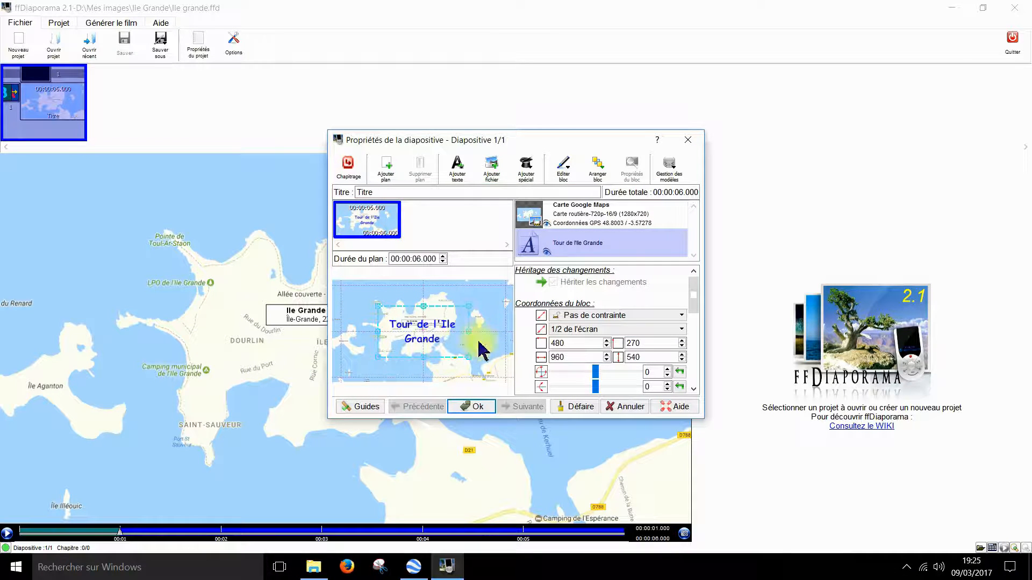
- Widen the caption block on both sides, move it to the lower part of the map slide, and accept the slide properties
drag(471, 334, 491, 333)
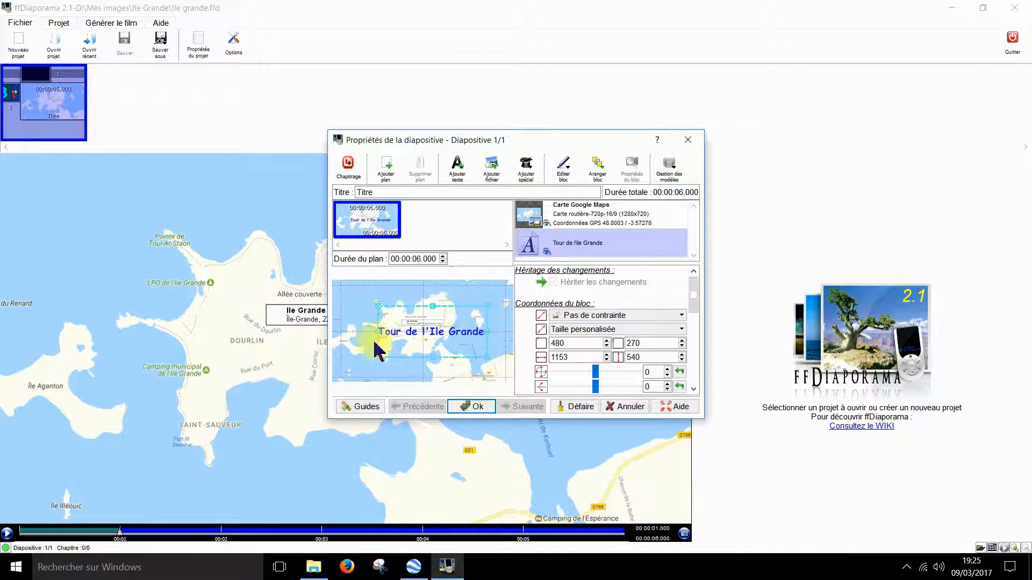
mouse_move(380, 333)
mouse_down()
mouse_move(348, 332)
mouse_move(361, 333)
mouse_up()
drag(422, 324, 424, 351)
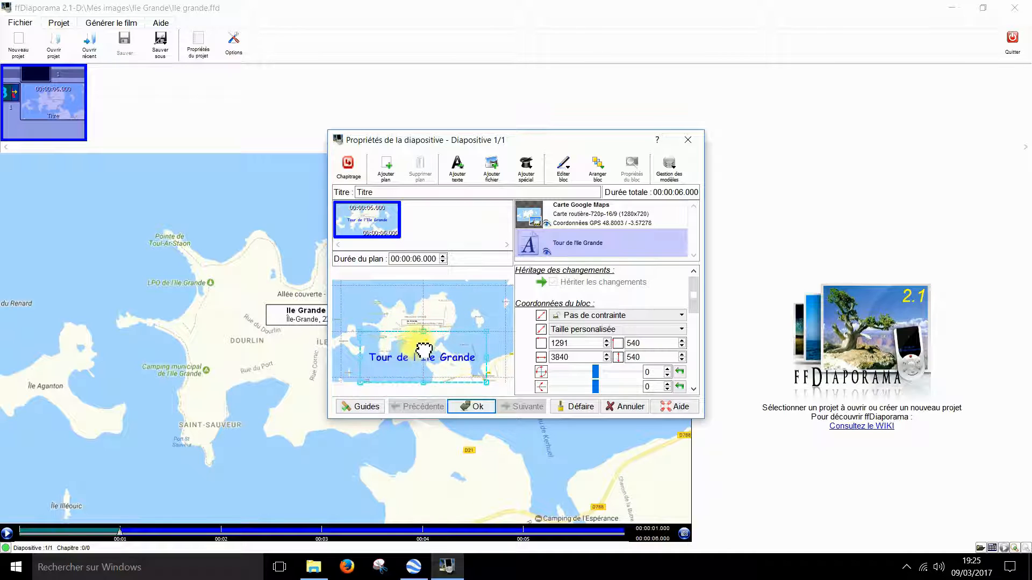
click(473, 409)
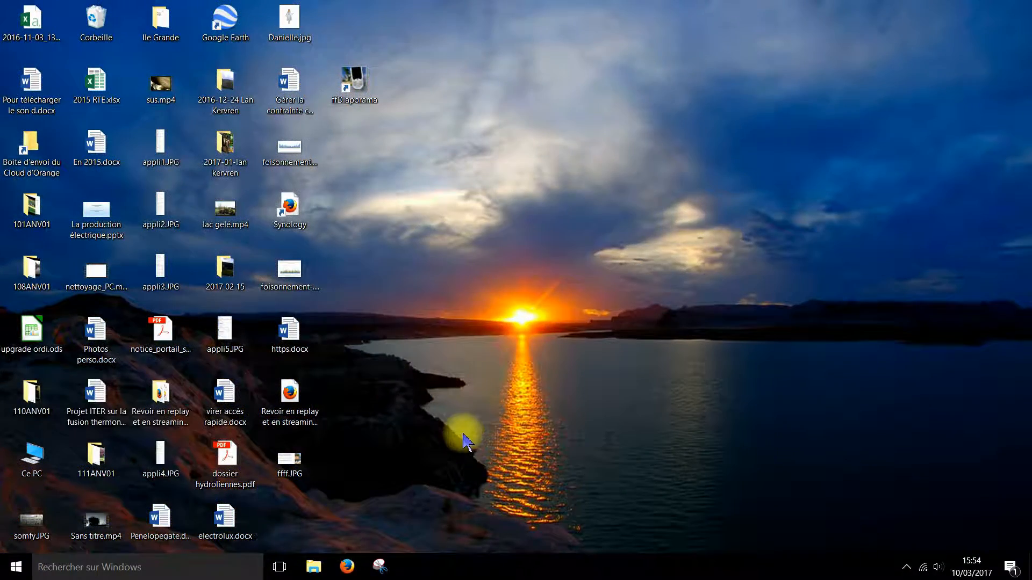
- Switch to Firefox, open the Google Earth site from the search results, accept the terms and save GoogleEarthSetup.exe
click(351, 574)
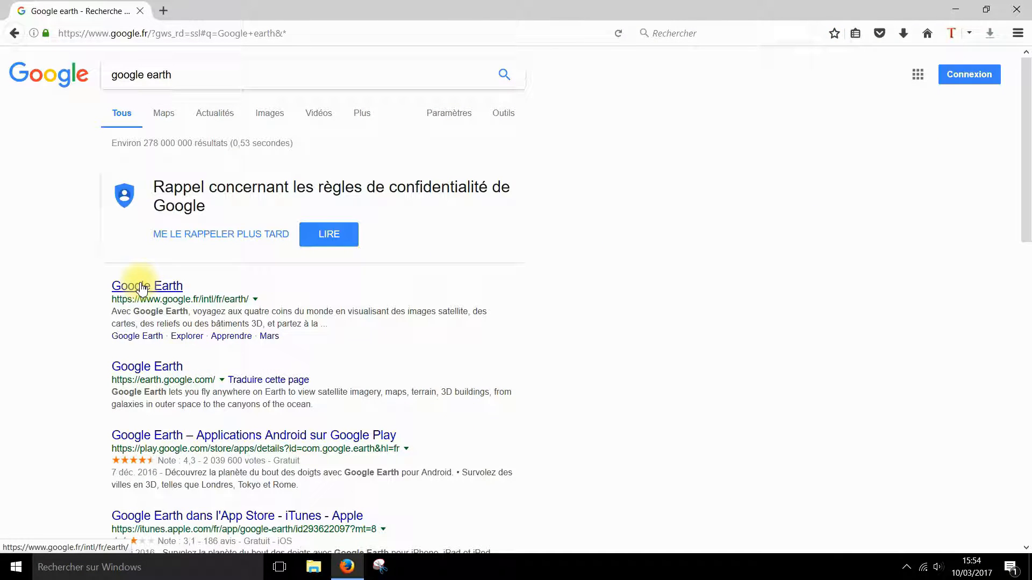
click(142, 287)
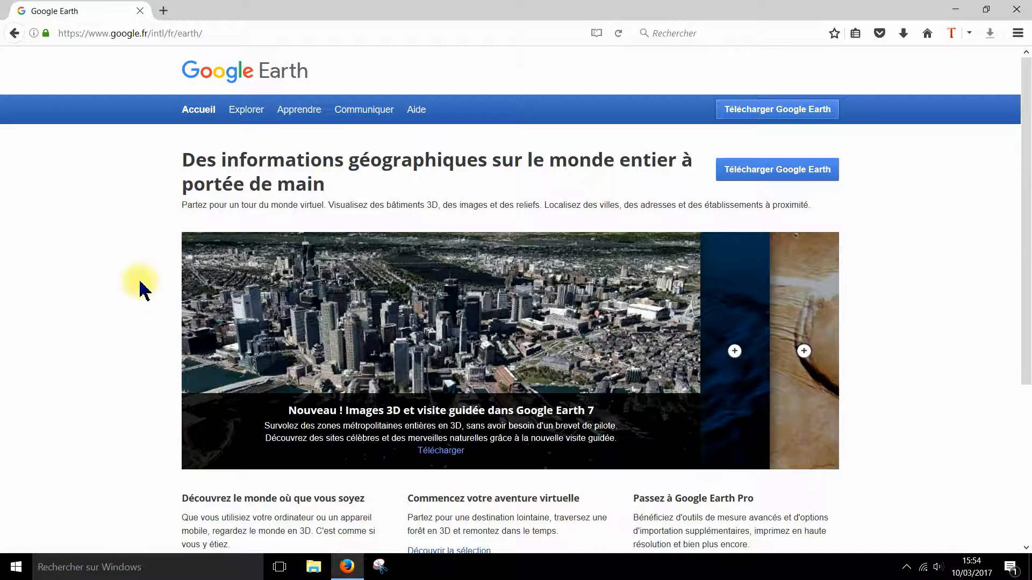
click(767, 171)
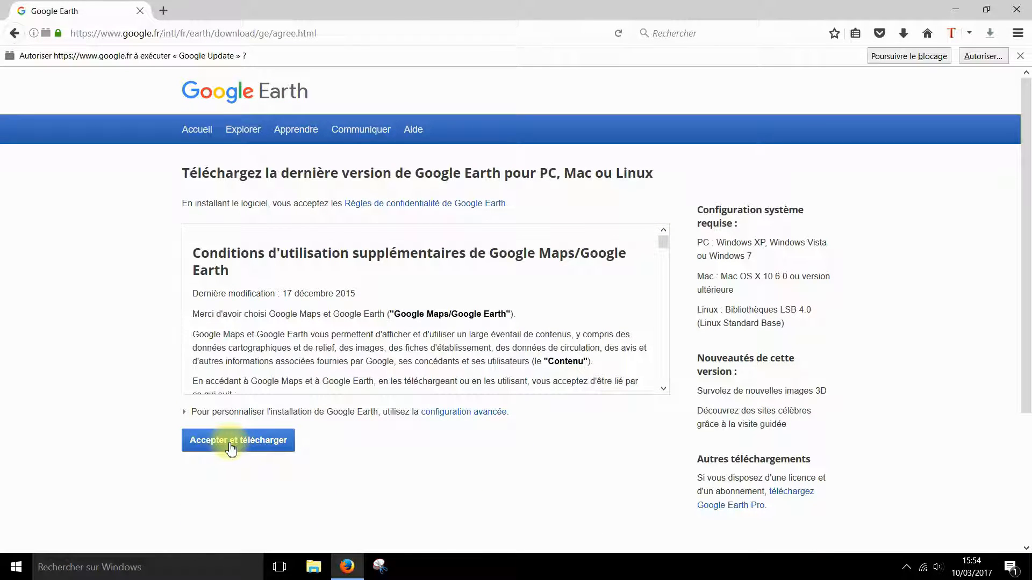
click(232, 444)
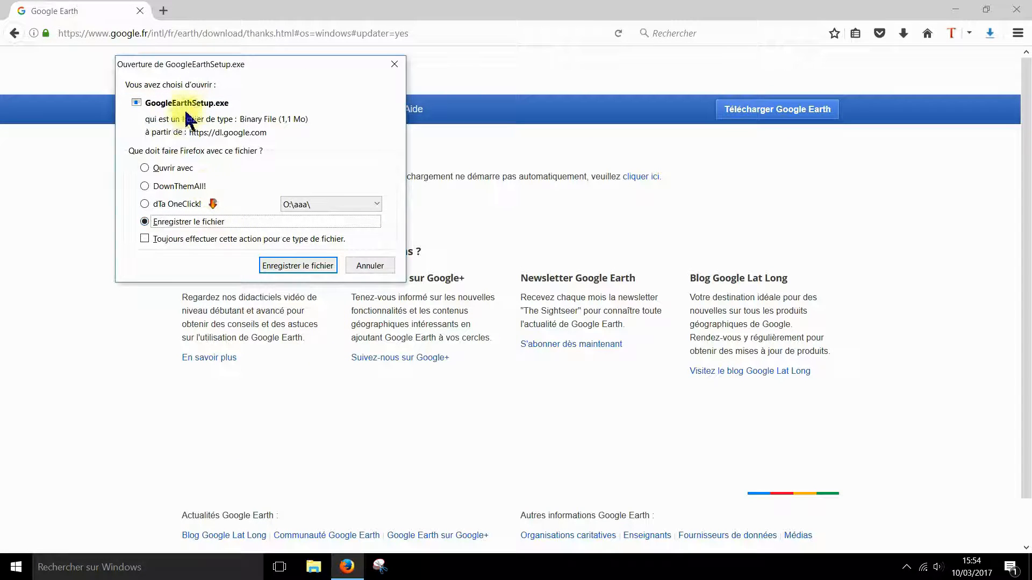
click(304, 266)
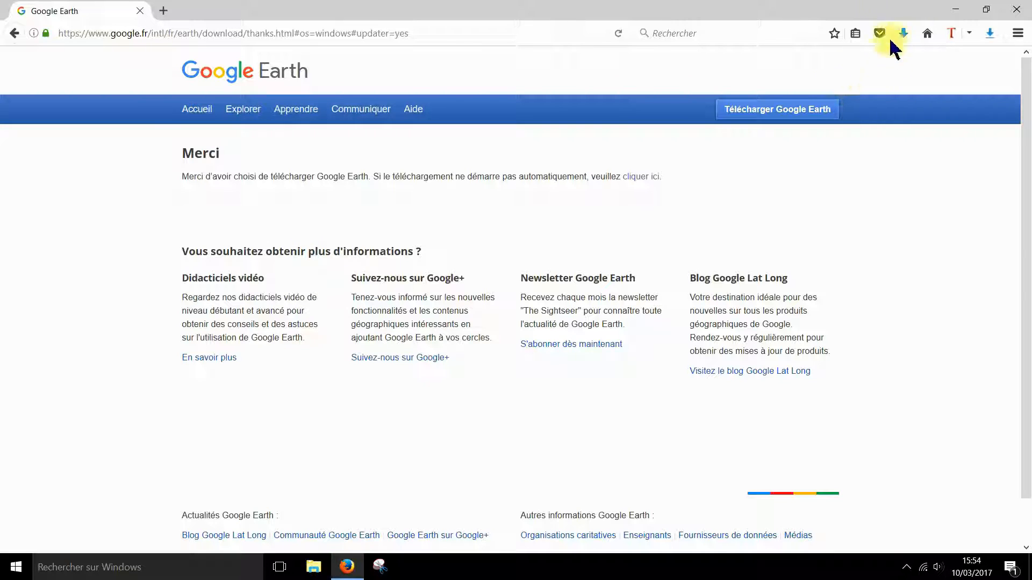
- Run the downloaded Google Earth installer and allow it to make changes to the computer
click(899, 36)
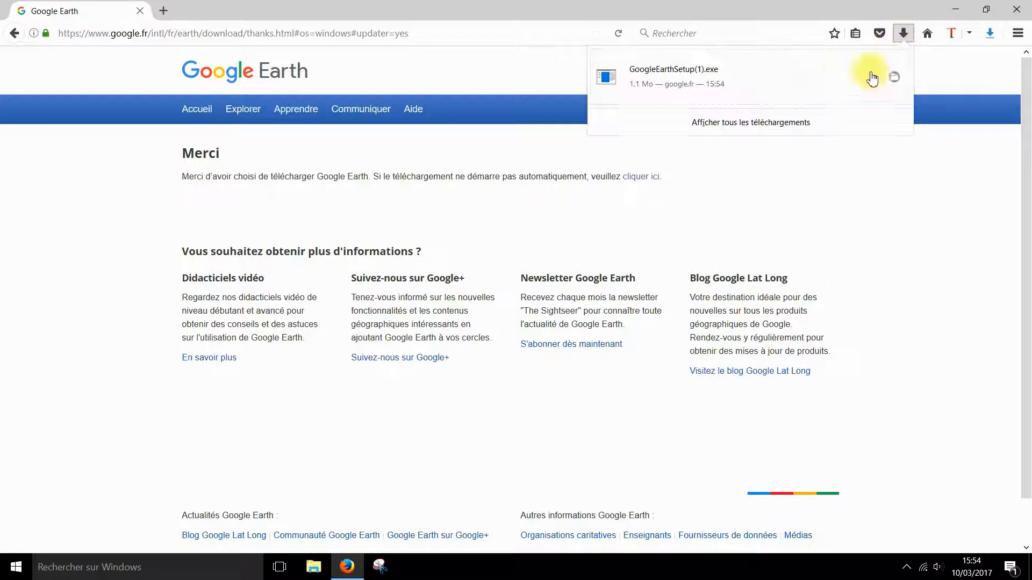
click(609, 80)
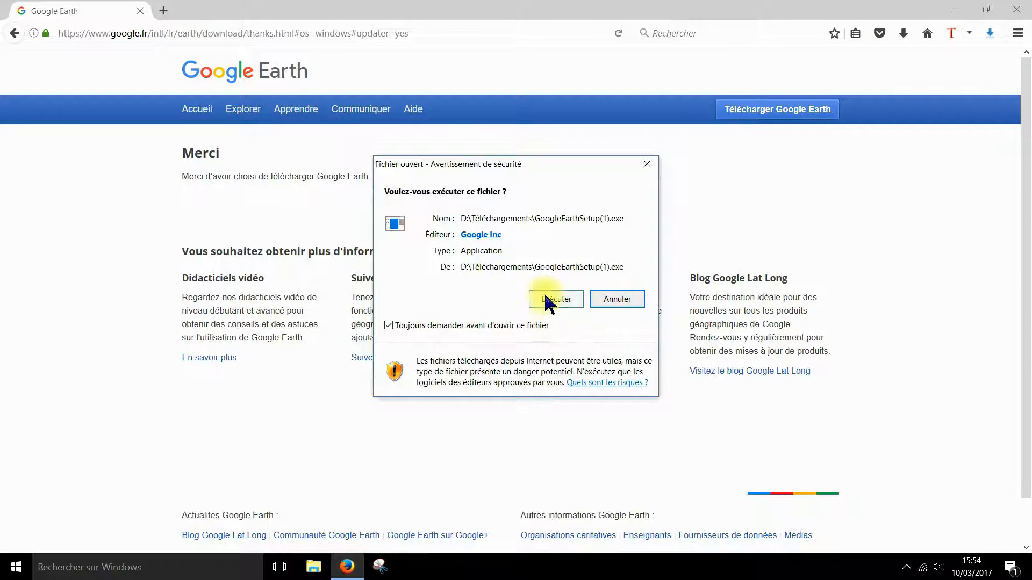
click(552, 301)
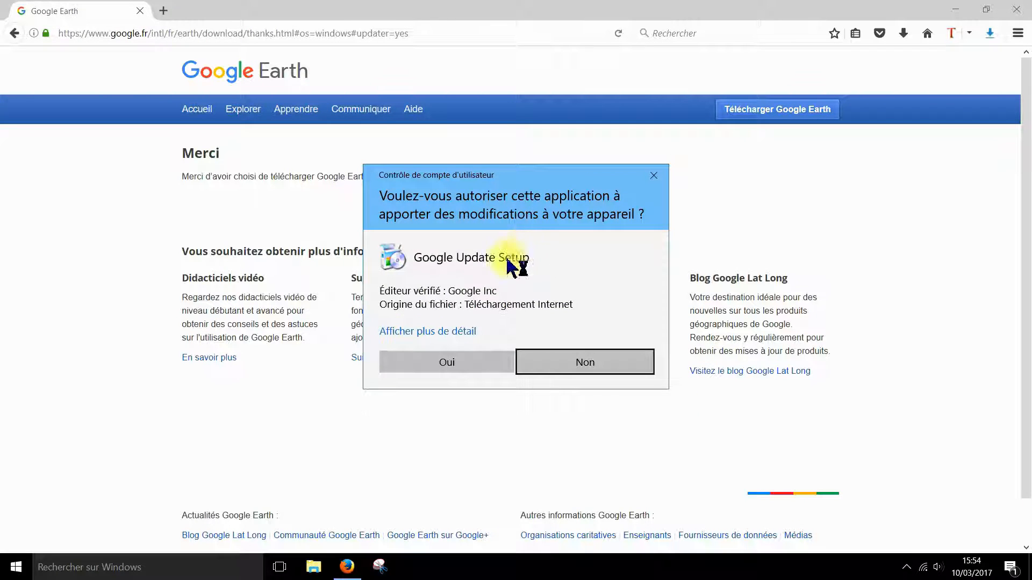
click(446, 359)
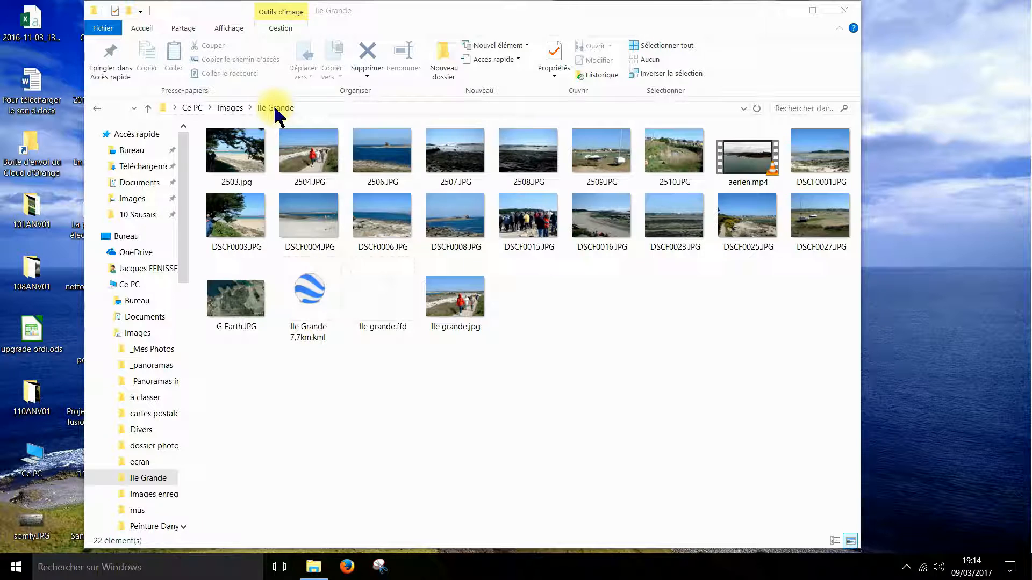
- Open the track file Ile Grande 7,7km.kml in Google Earth and launch Outil Capture d'écran from the Windows accessories
double_click(317, 295)
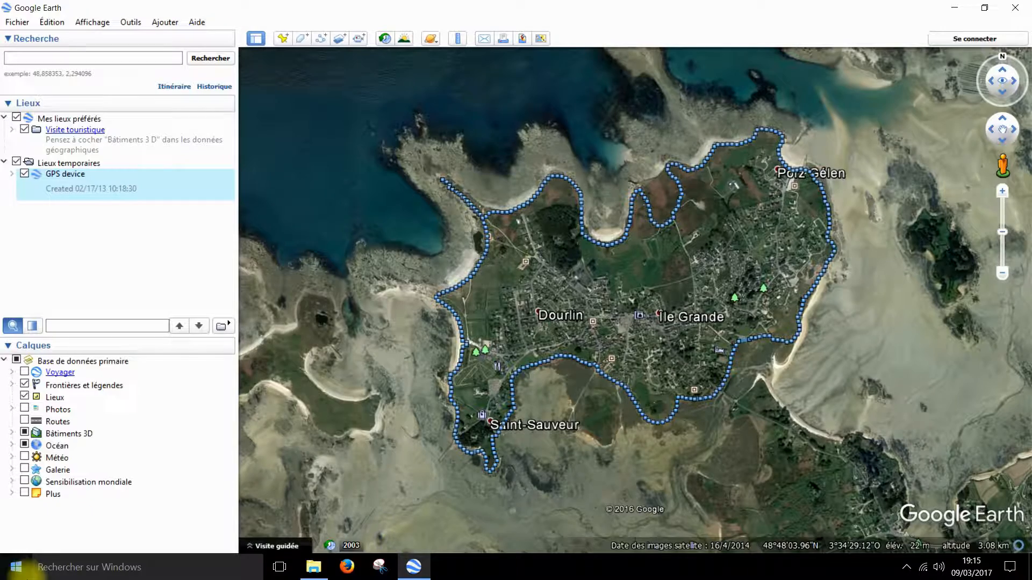
click(12, 573)
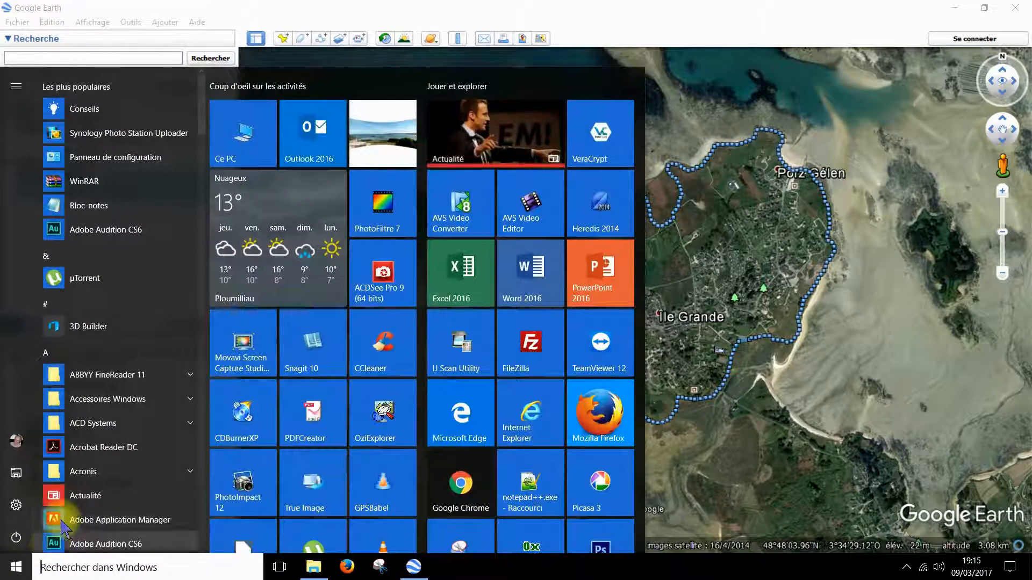
click(85, 398)
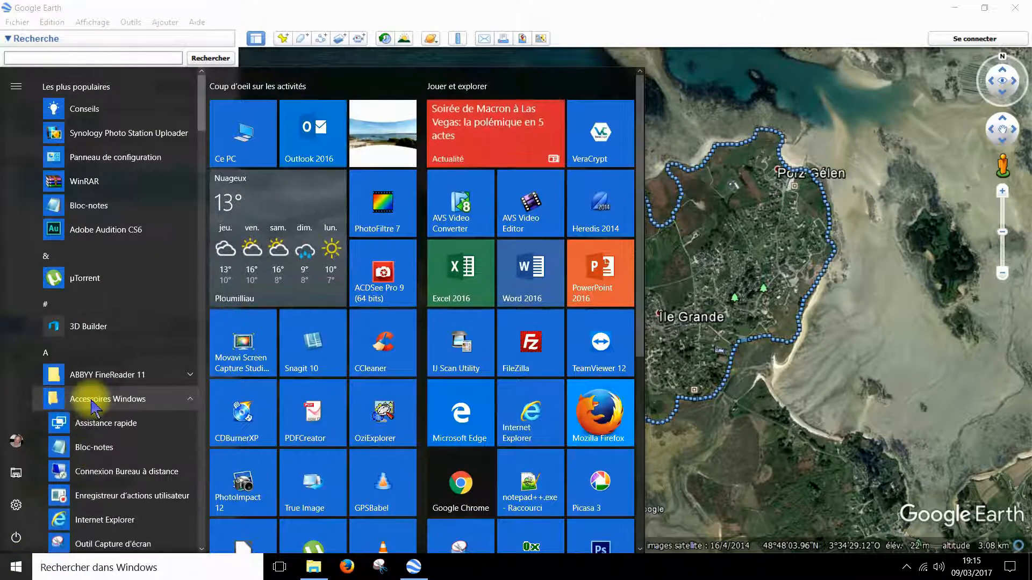
scroll(106, 435, down, 3)
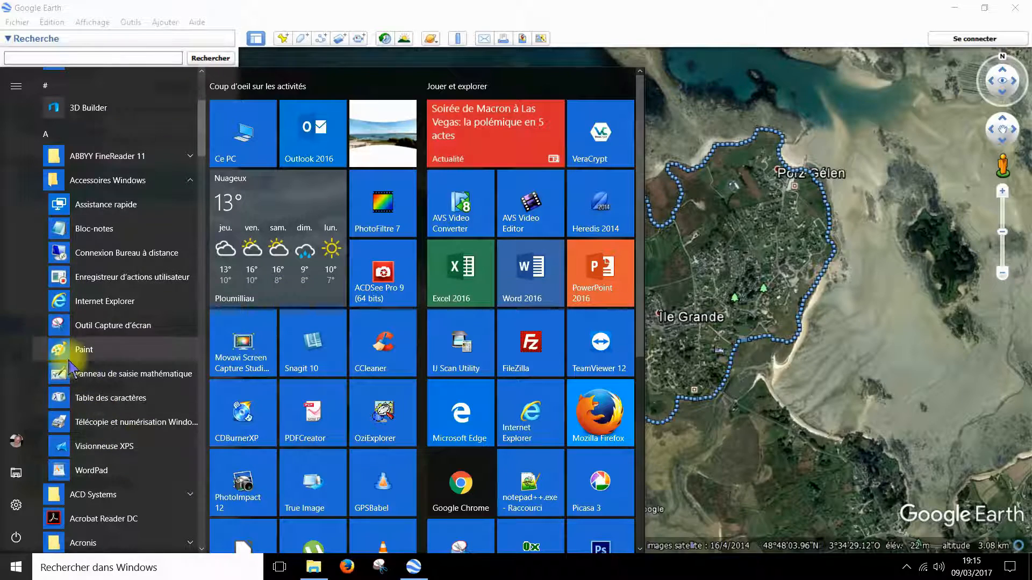
click(110, 326)
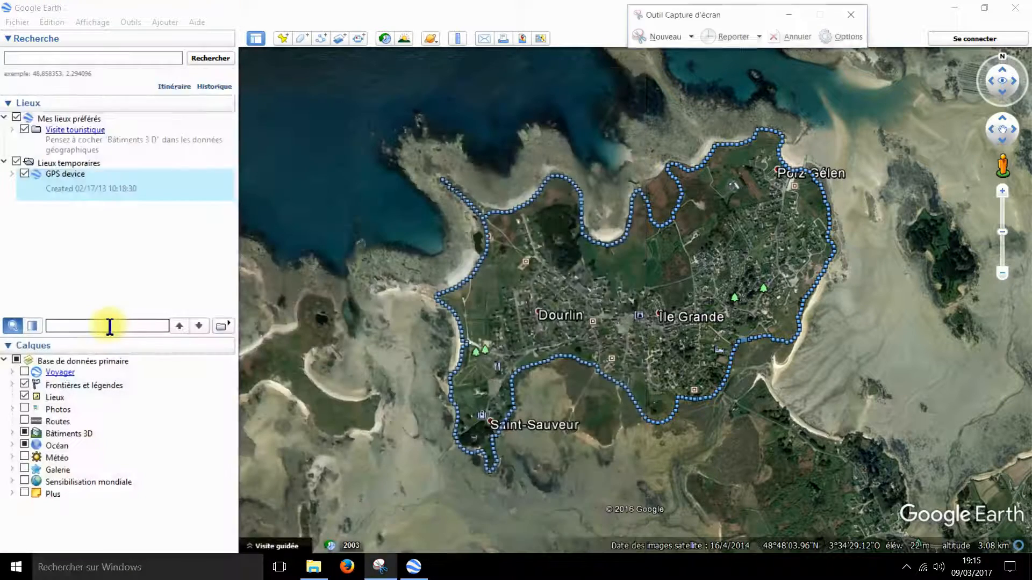
- Take a new rectangular screen capture of the satellite map framing the whole Ile Grande track
click(665, 37)
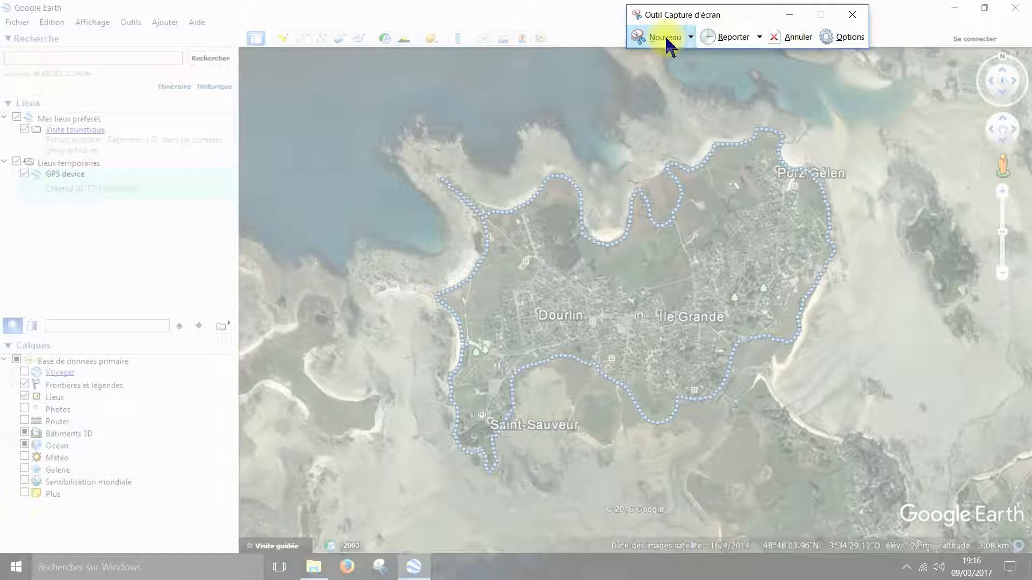
drag(244, 77, 979, 505)
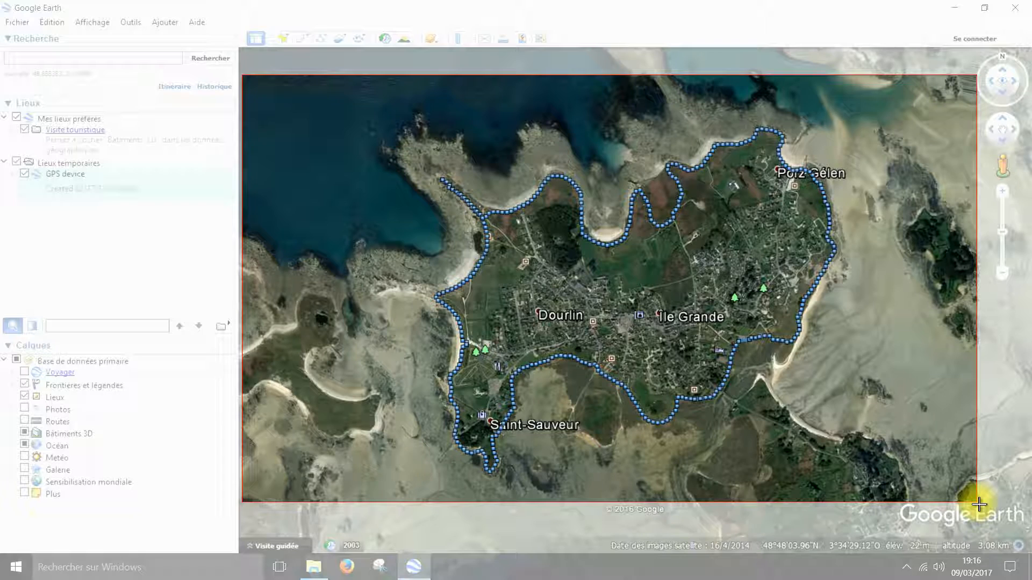
drag(979, 505, 974, 500)
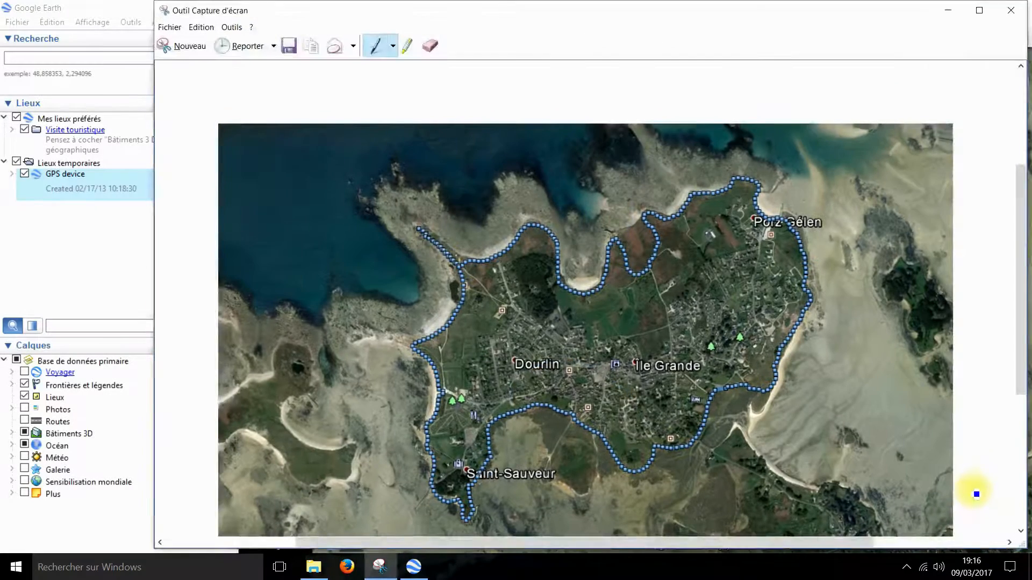
- Save the capture as the JPEG file Capture.JPG in the Ile Grande folder inside Images
click(171, 28)
click(215, 59)
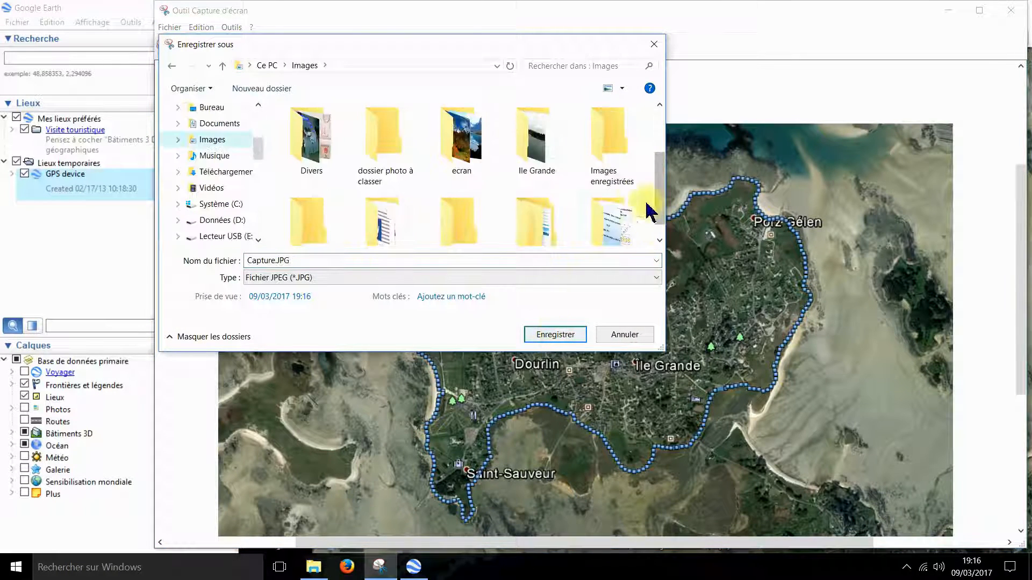
double_click(535, 171)
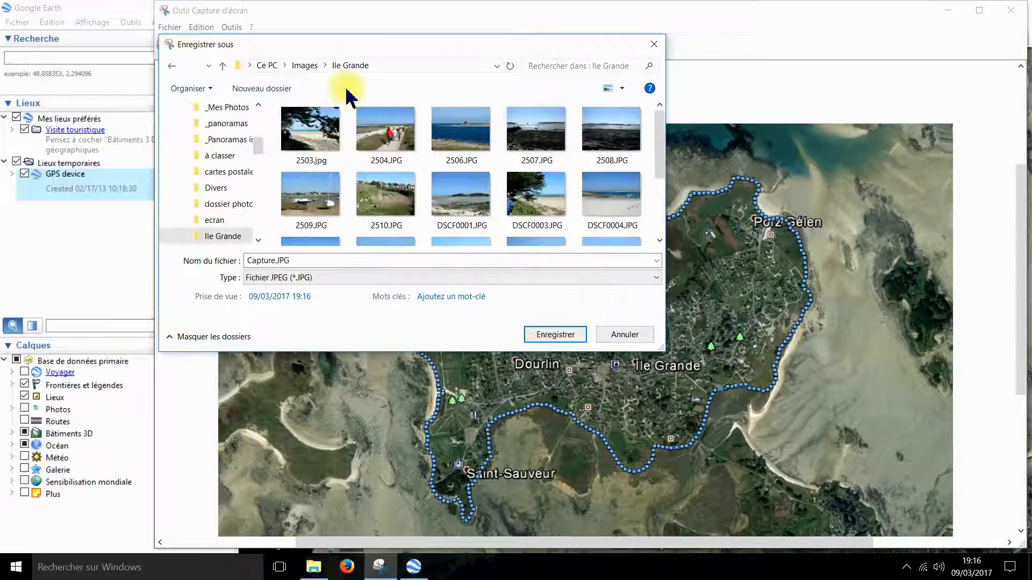
click(555, 334)
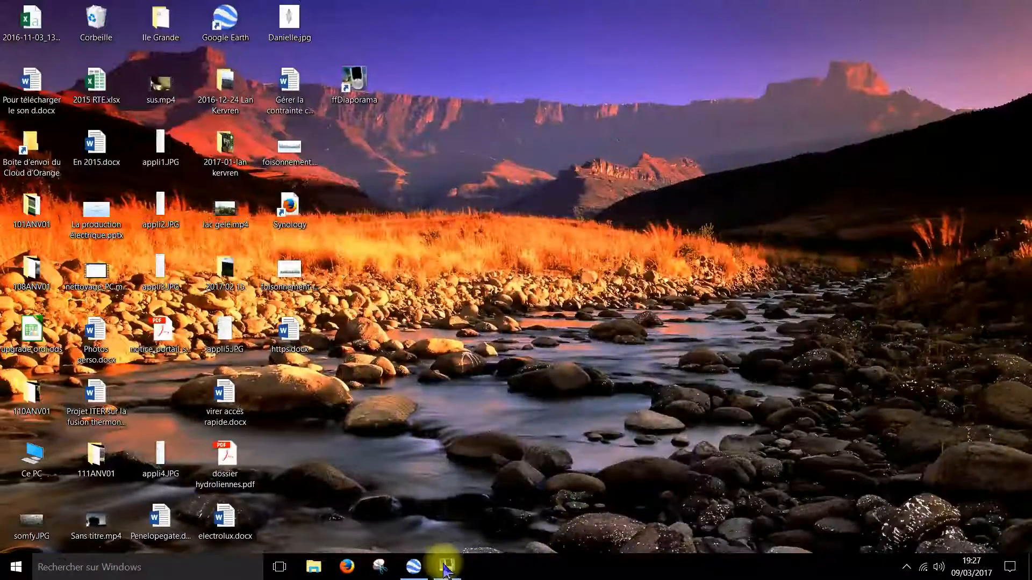
- Switch to ffDiaporama and add Capture.JPG from the Ile Grande folder as a slide following the title slide
click(445, 567)
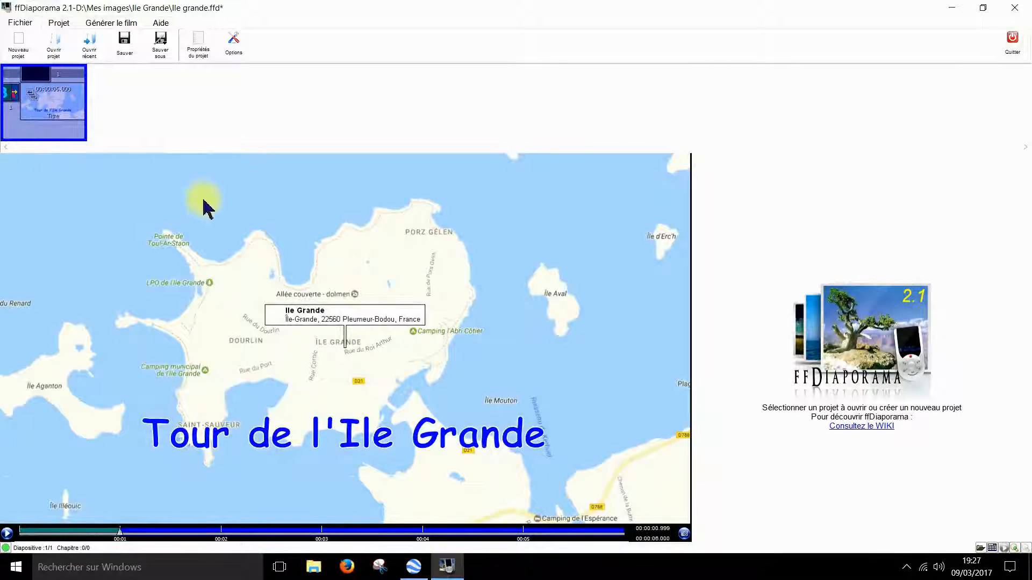
click(61, 23)
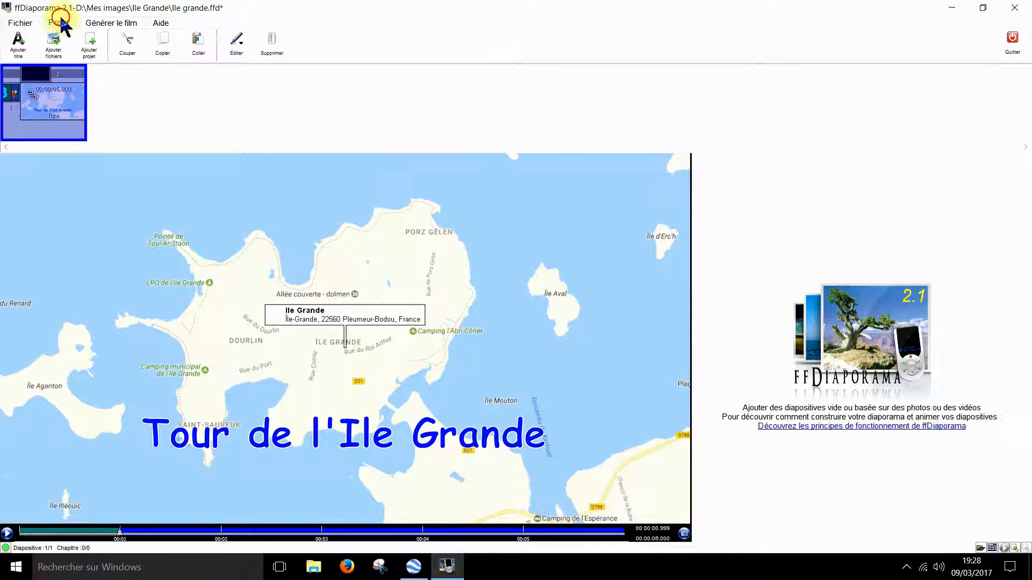
click(54, 44)
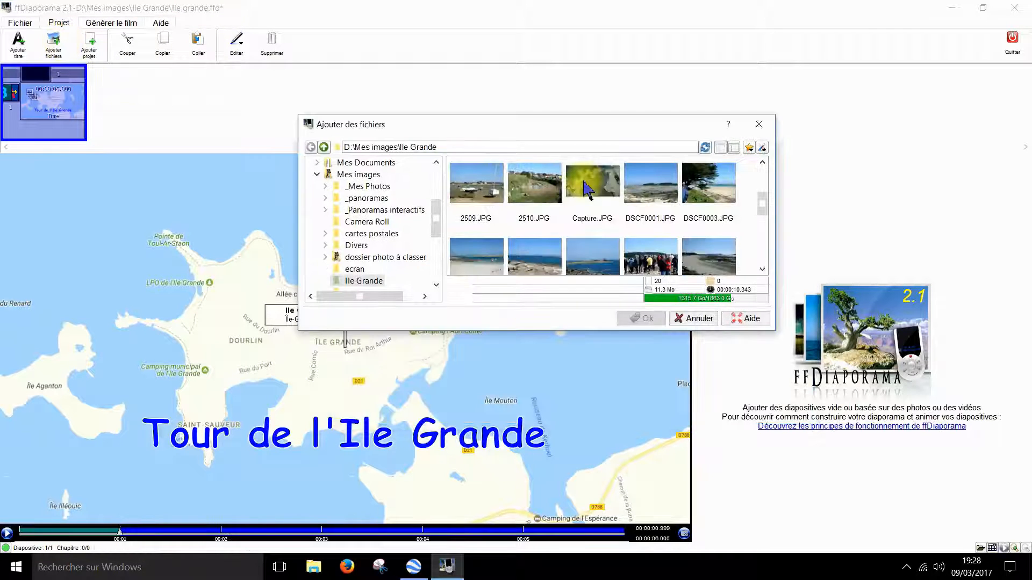
click(587, 190)
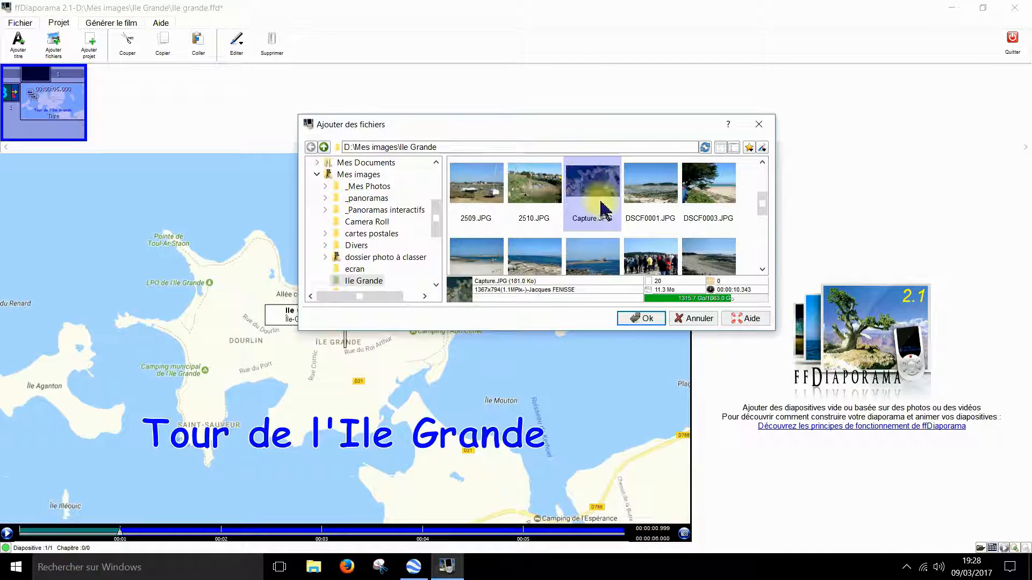
click(650, 321)
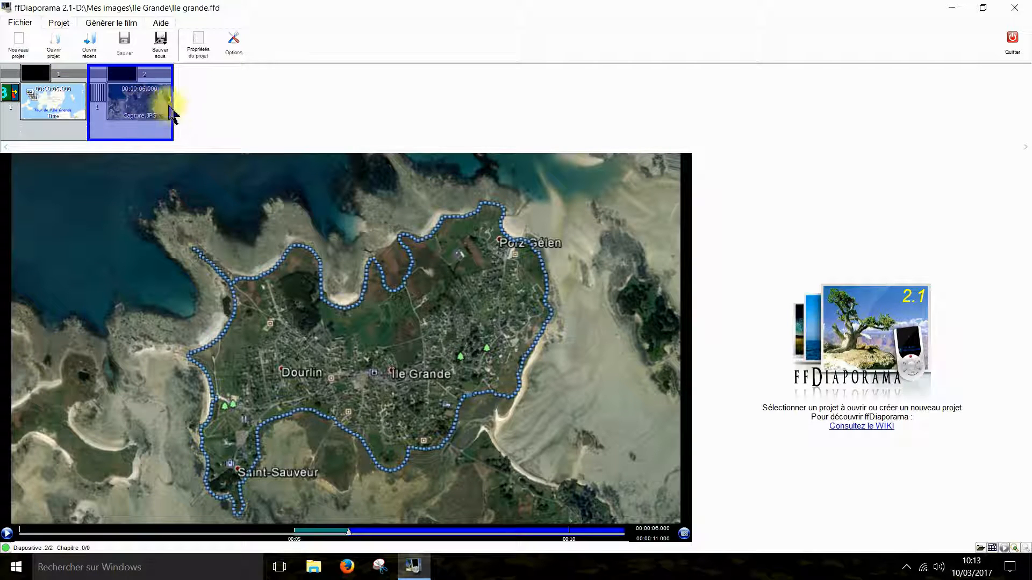
- Add the video aerien.mp4 from the Ile Grande folder as the slide following Capture.JPG
click(60, 24)
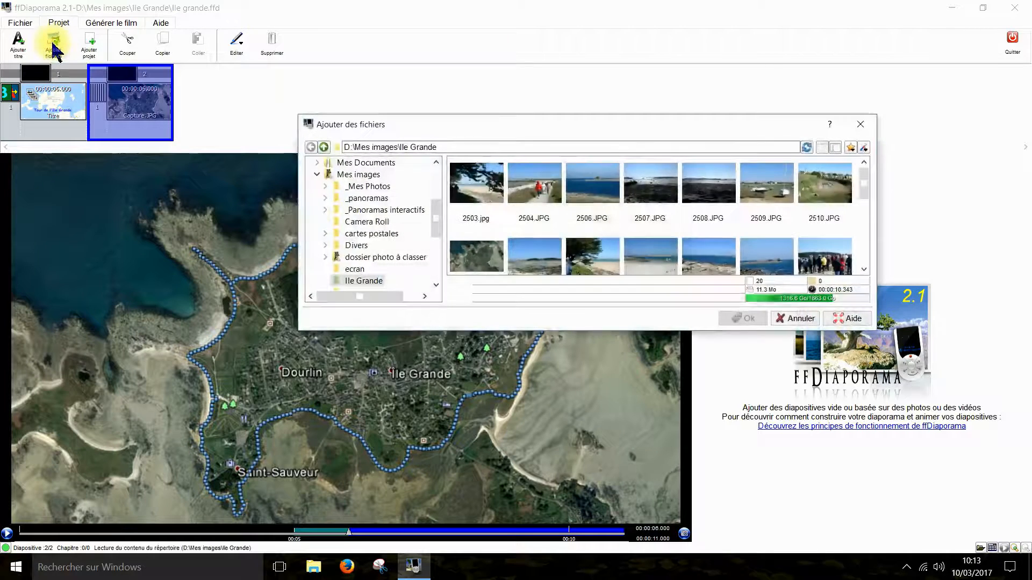
scroll(772, 242, down, 3)
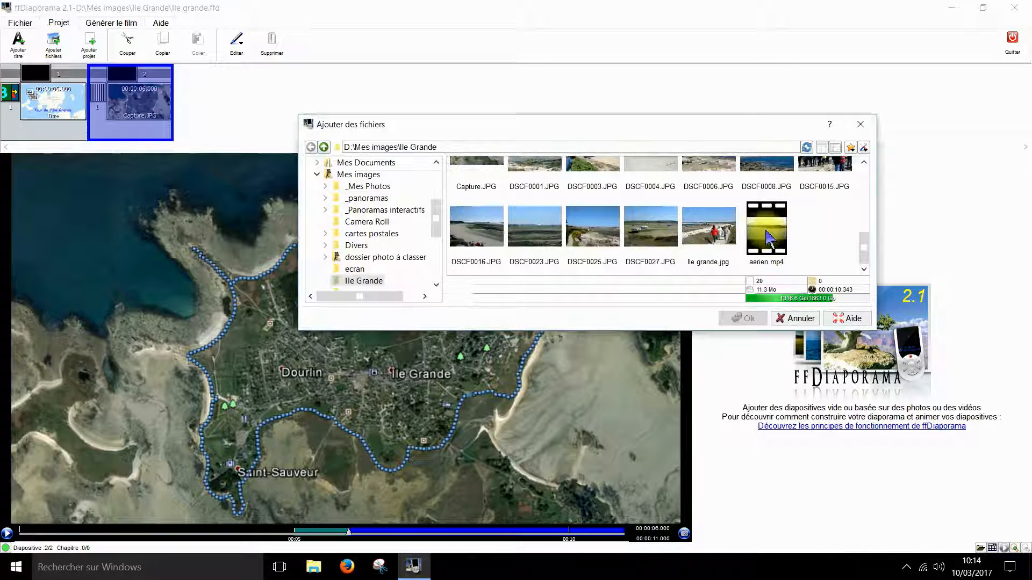
click(767, 236)
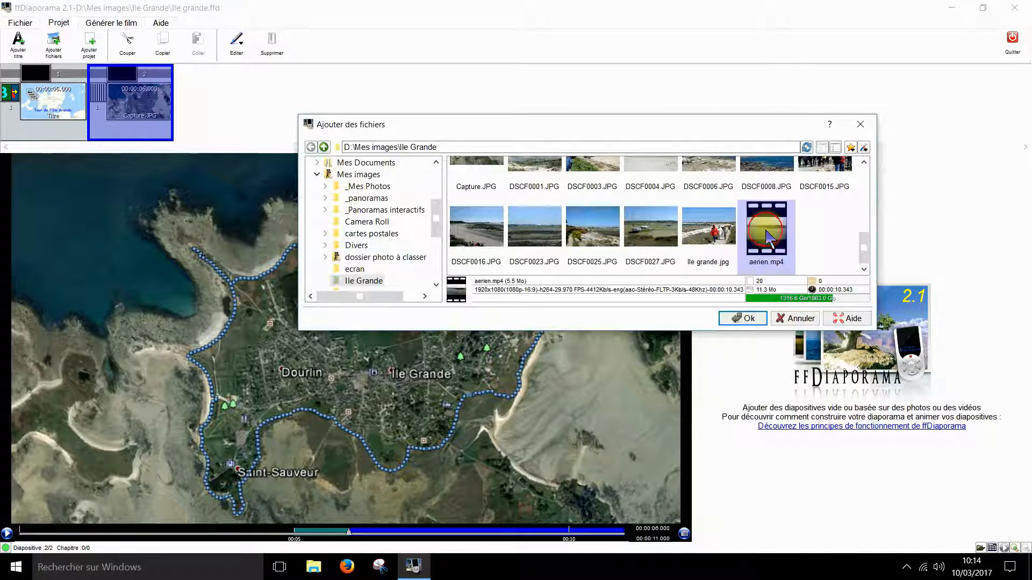
click(747, 319)
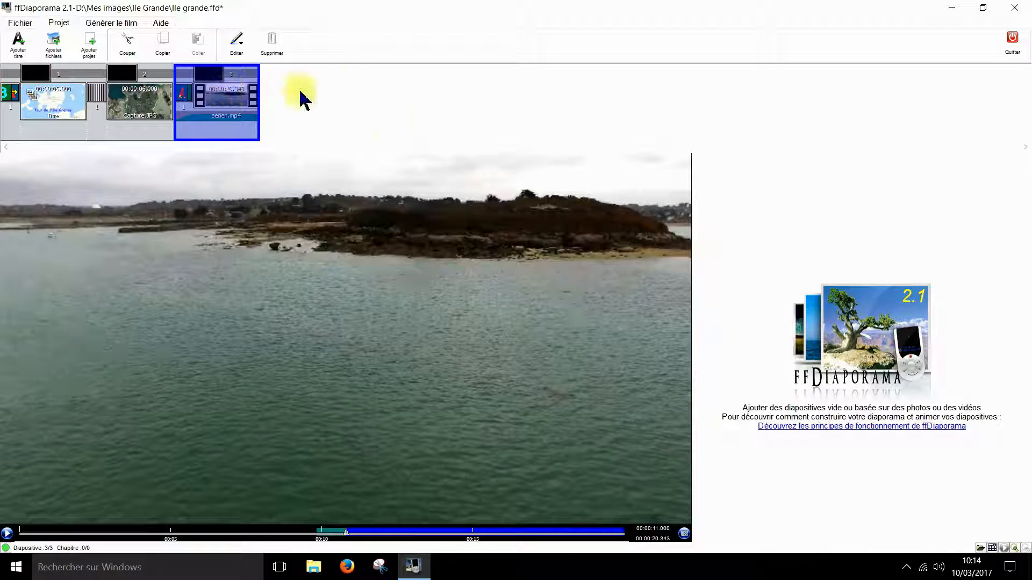
- Add photos 2503, 2506, 2507, 2508, 2509, DSCF0004, DSCF0006, DSCF0025 and DSCF0027 together as slides following the aerien.mp4 video
click(58, 49)
click(476, 183)
ctrl+click(592, 183)
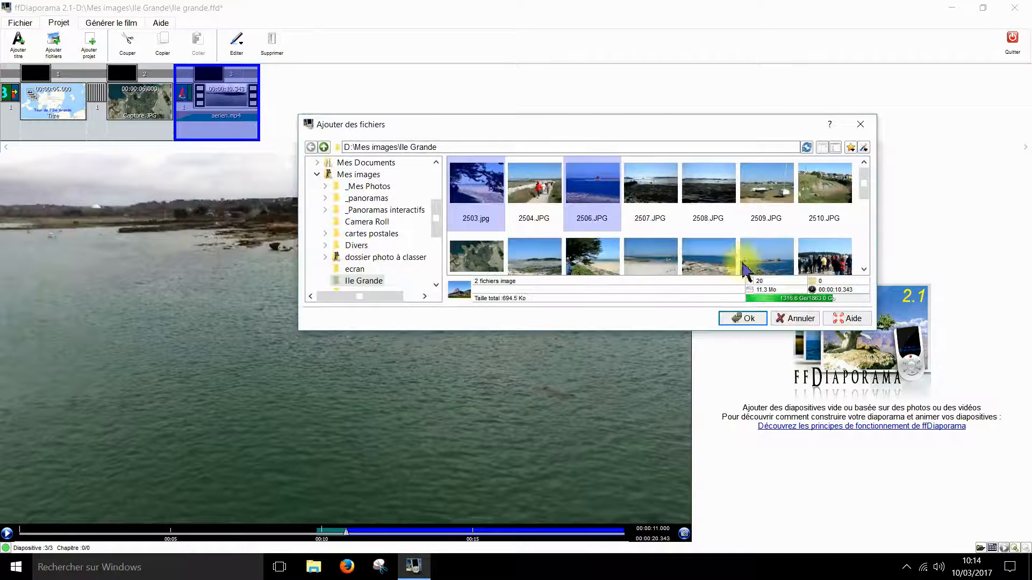
ctrl+click(650, 183)
ctrl+click(766, 183)
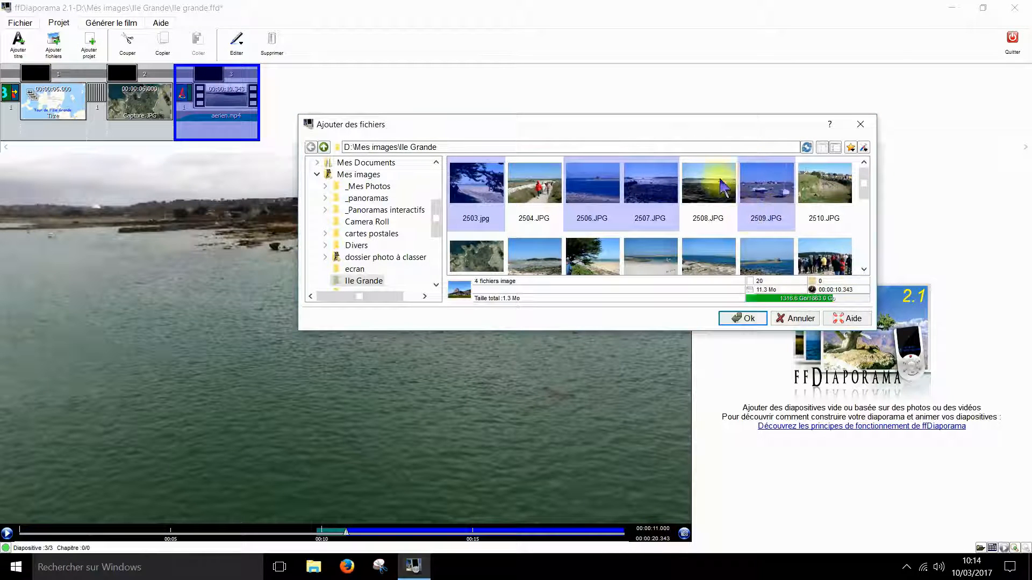
ctrl+click(708, 183)
ctrl+click(665, 258)
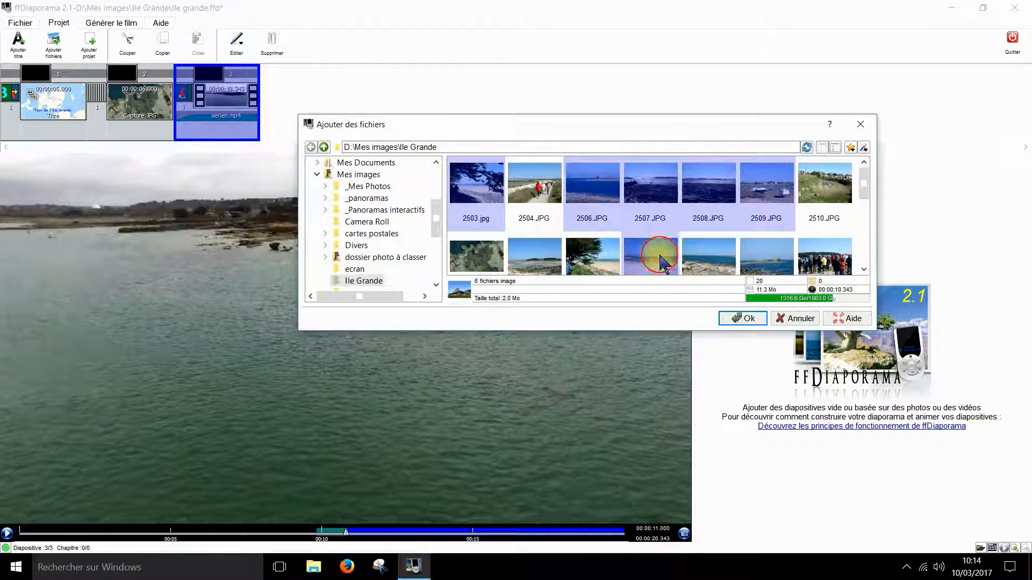
ctrl+click(708, 257)
scroll(744, 272, down, 1)
click(863, 269)
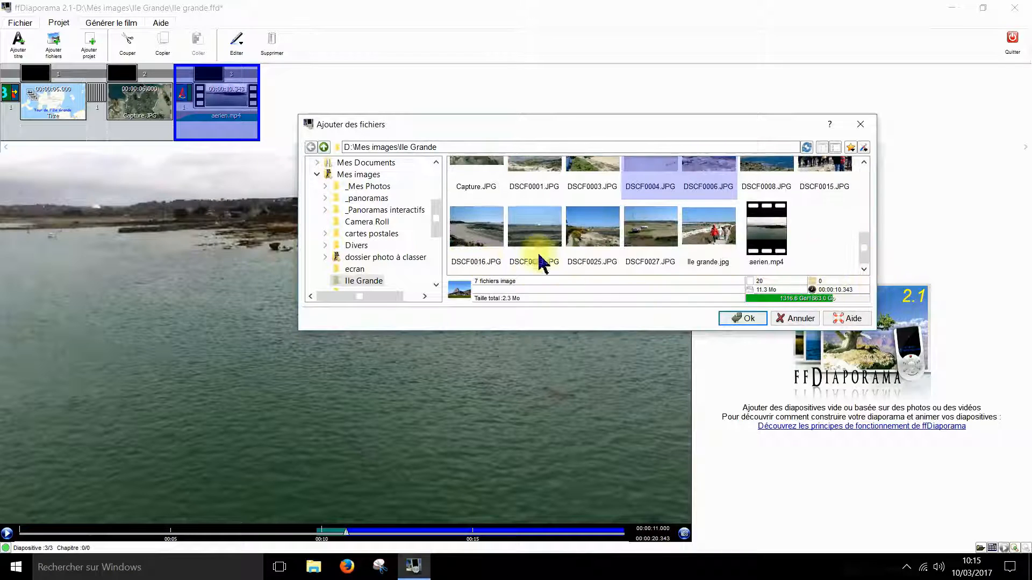
ctrl+click(591, 232)
ctrl+click(661, 246)
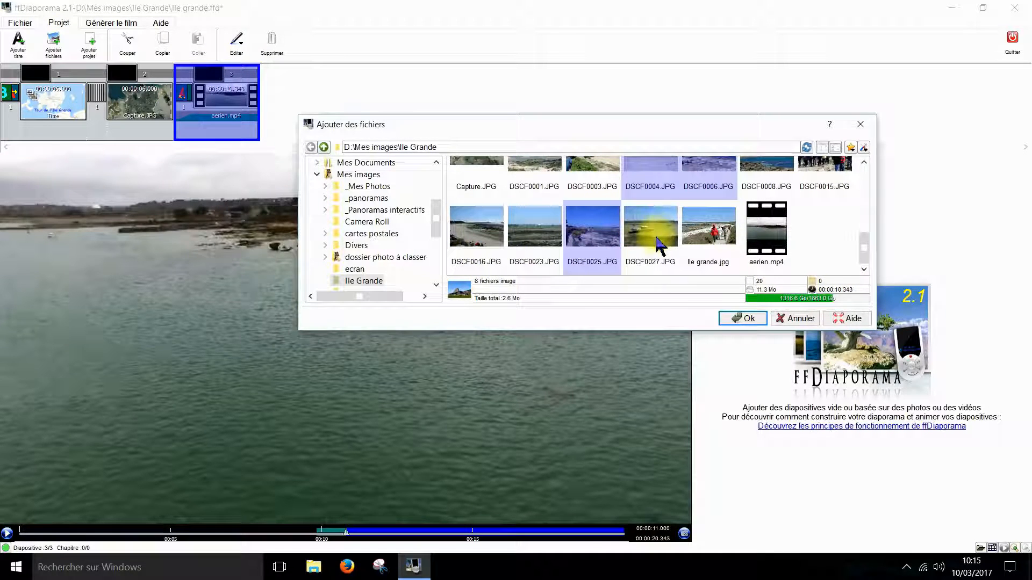
click(748, 322)
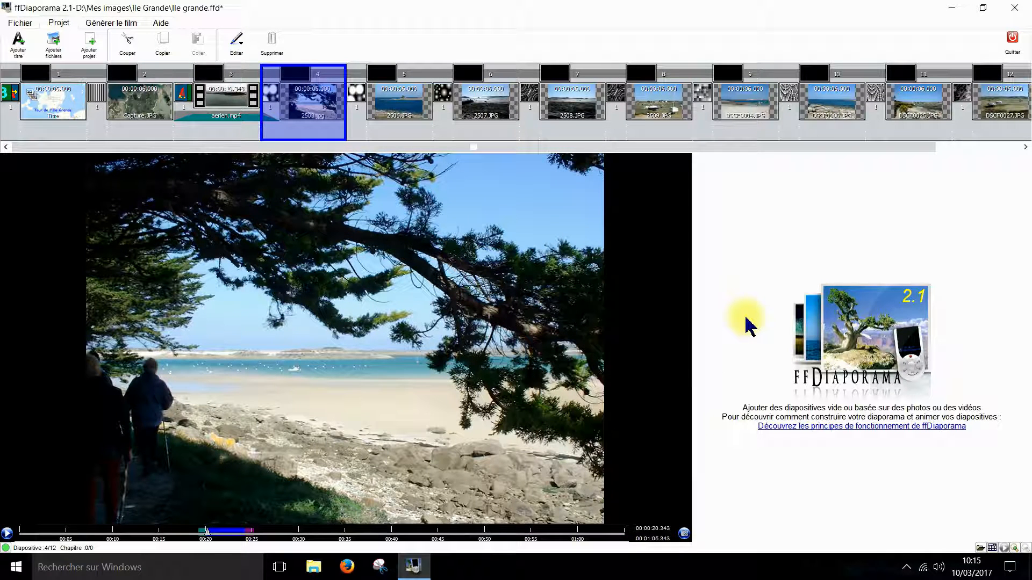
- Play the slideshow from its beginning to preview all the slides and transitions
drag(206, 533, 10, 533)
click(7, 534)
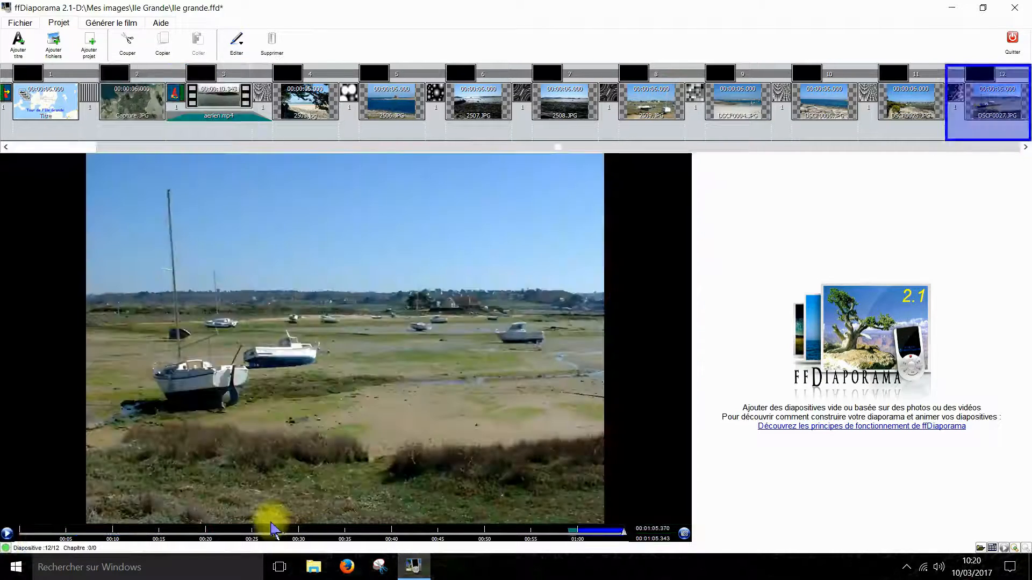
- Change the transition of the 2506.JPG slide to the second effect of the Aucun et basic type
click(272, 531)
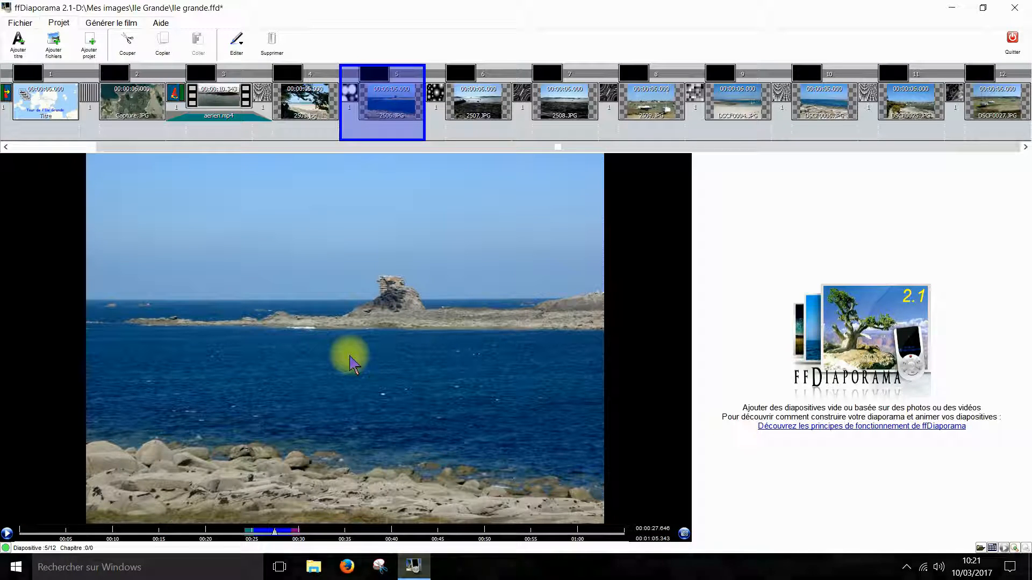
right_click(350, 325)
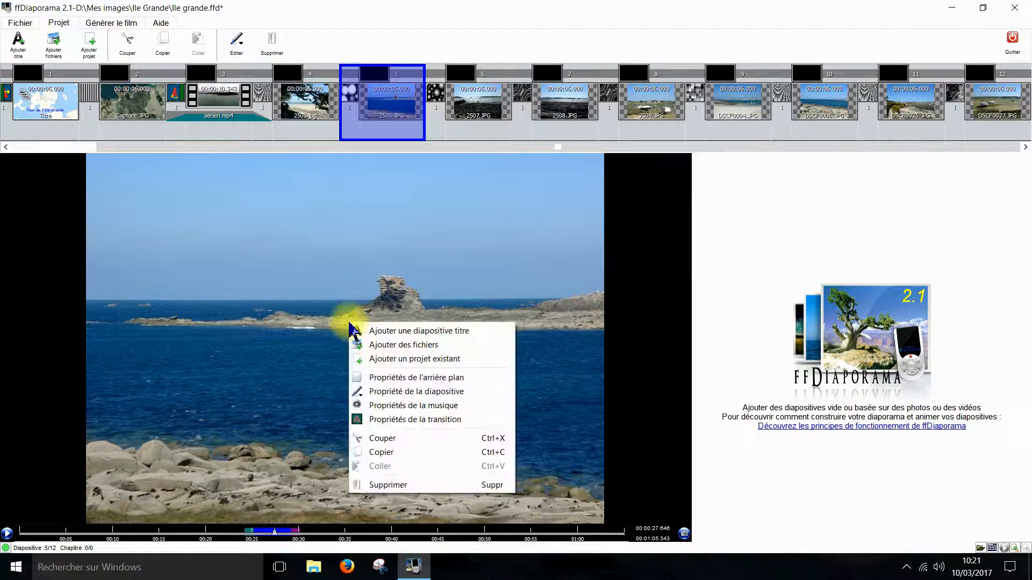
click(419, 420)
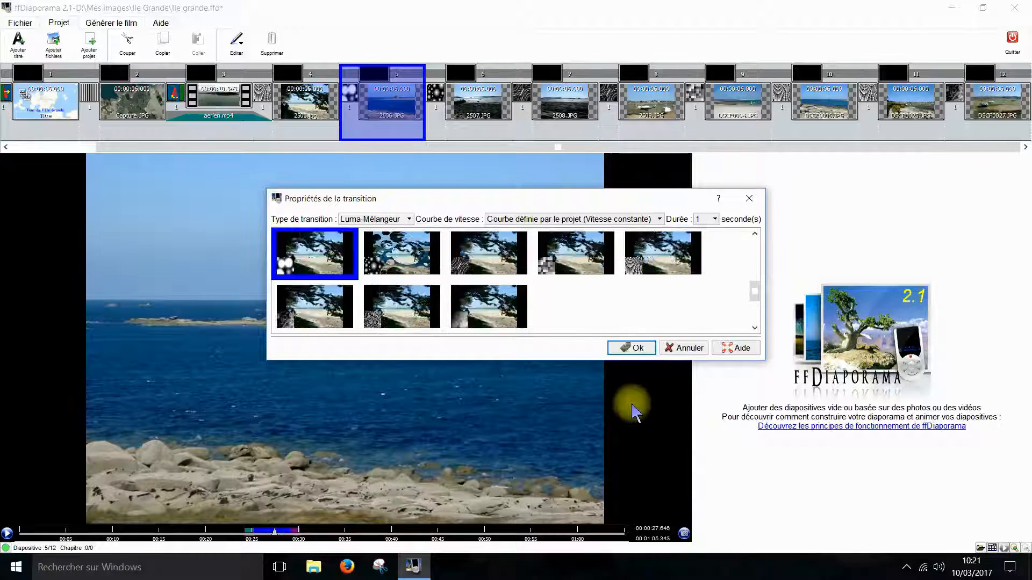
click(409, 219)
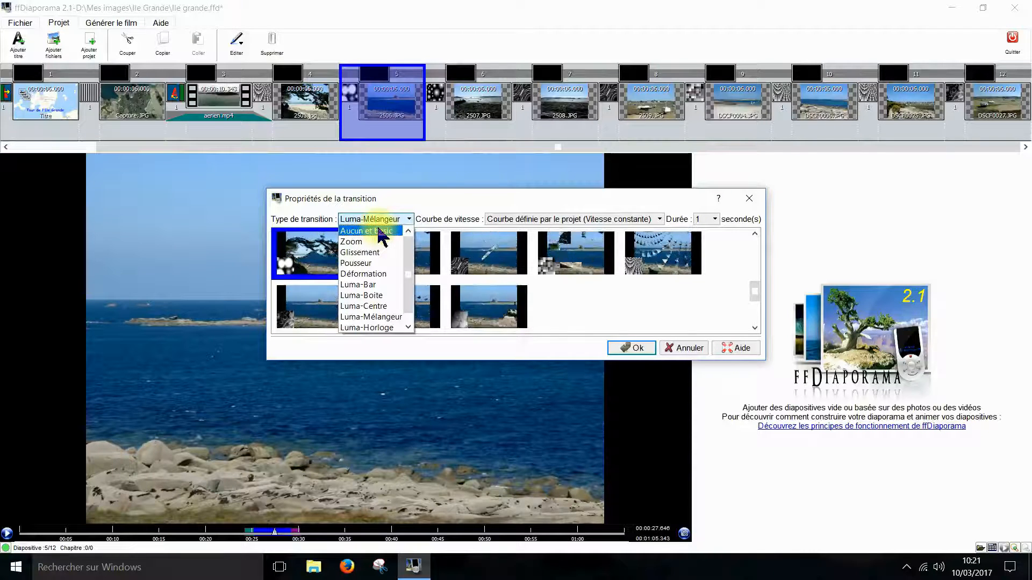
click(371, 265)
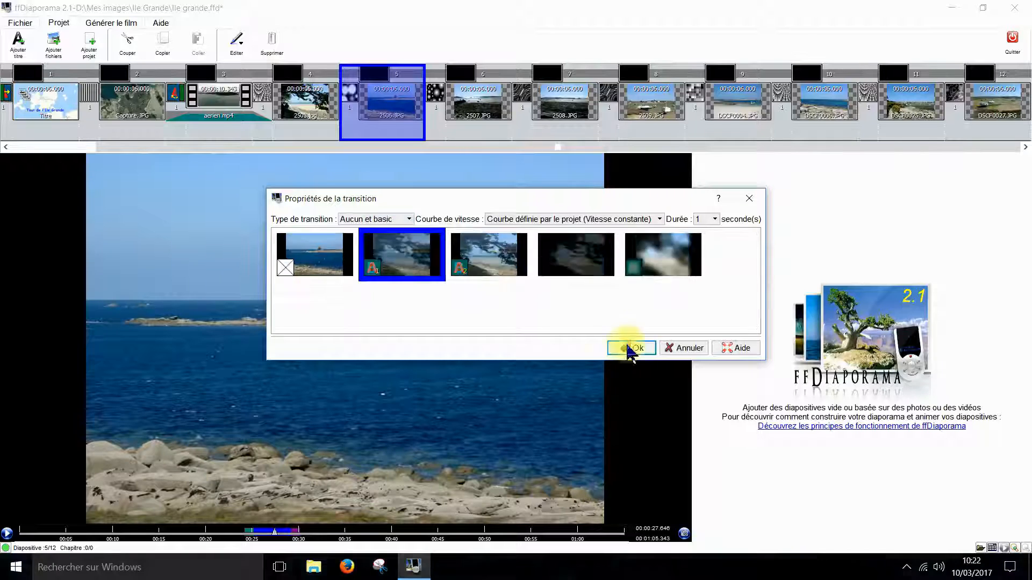
click(630, 348)
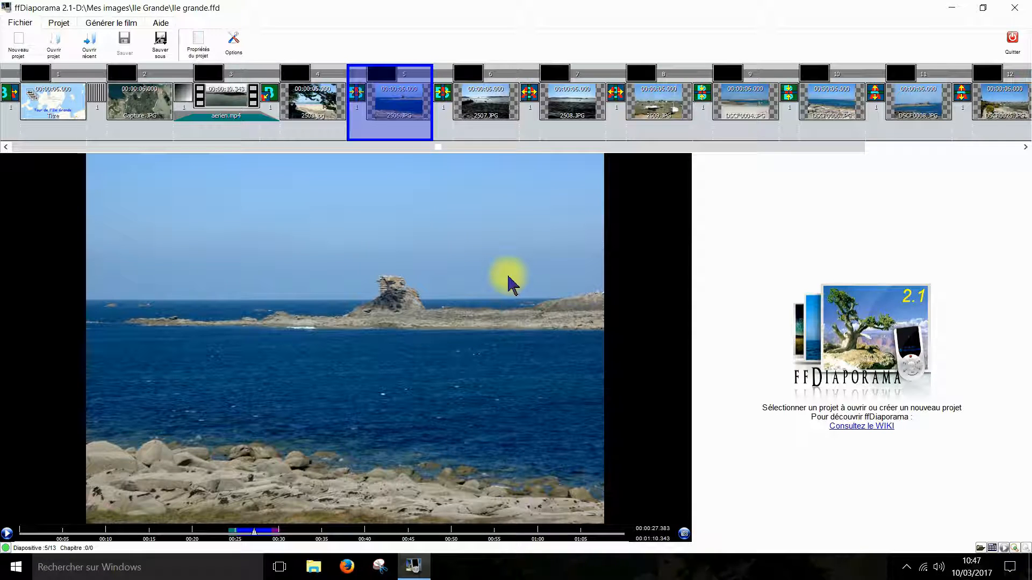
- Enlarge the 2506.JPG picture to 1920 by 1440 to fill the slide, and shift it vertically to -248
right_click(341, 272)
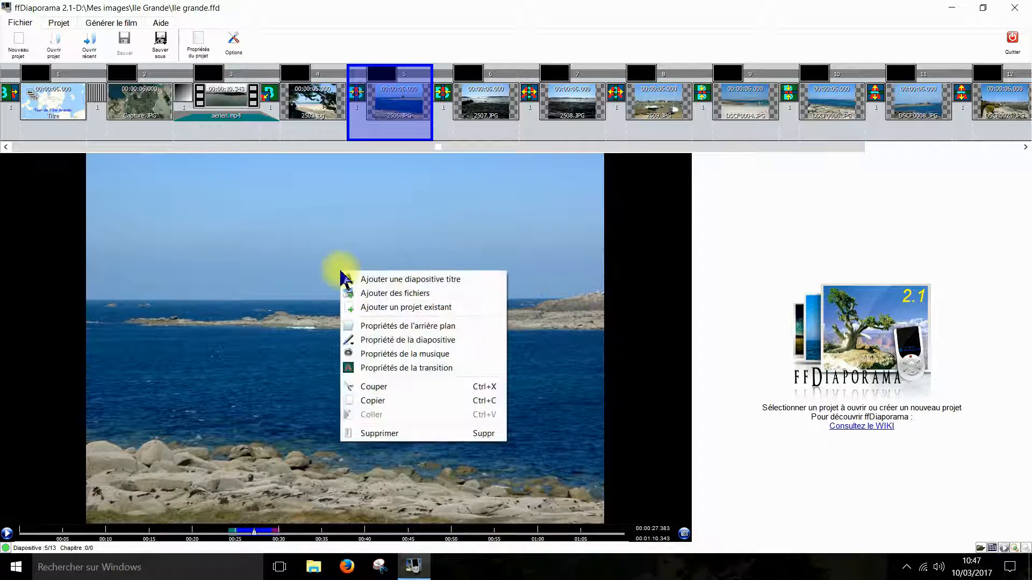
click(429, 341)
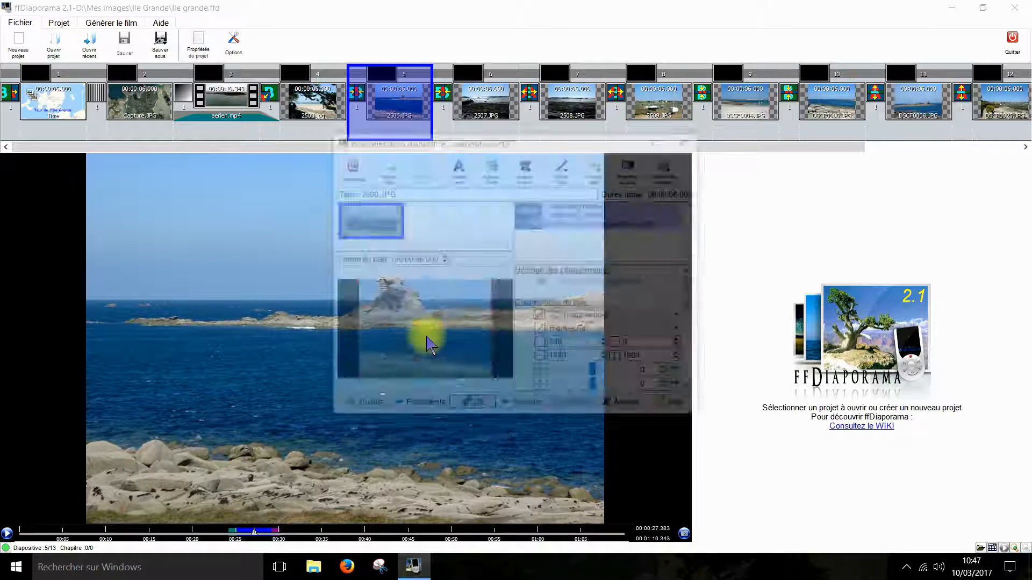
drag(492, 331, 471, 365)
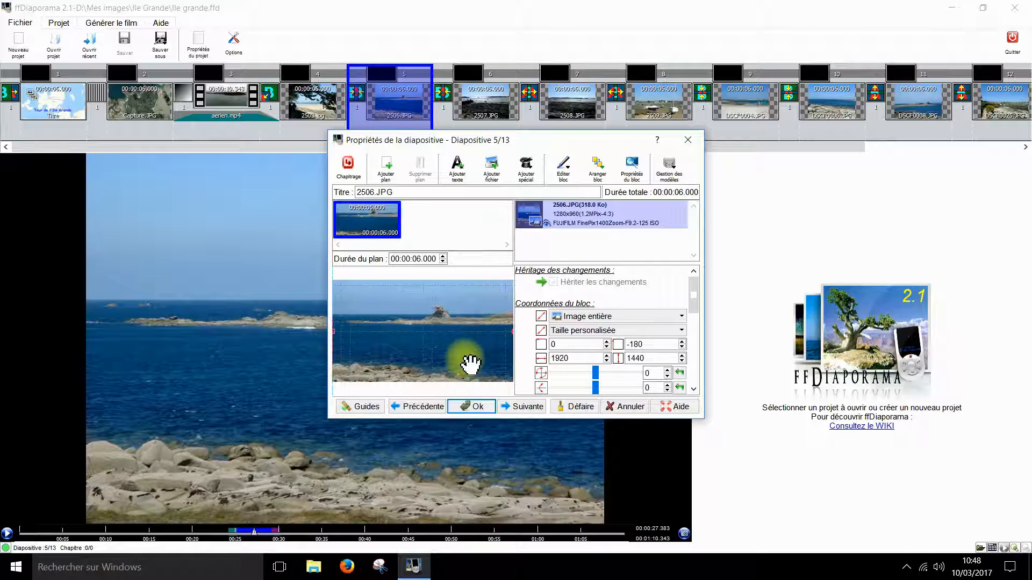
drag(463, 352, 460, 346)
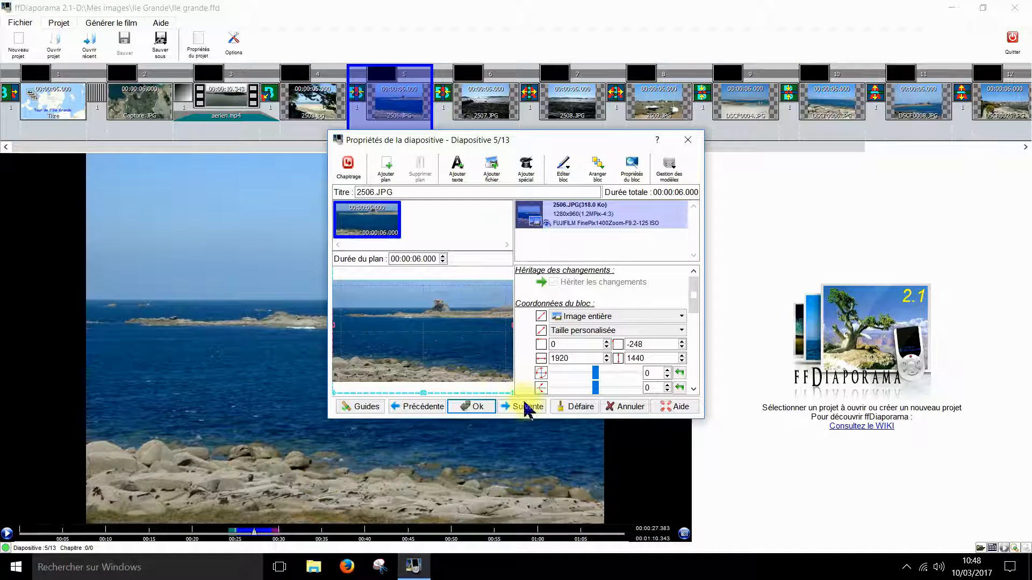
click(473, 408)
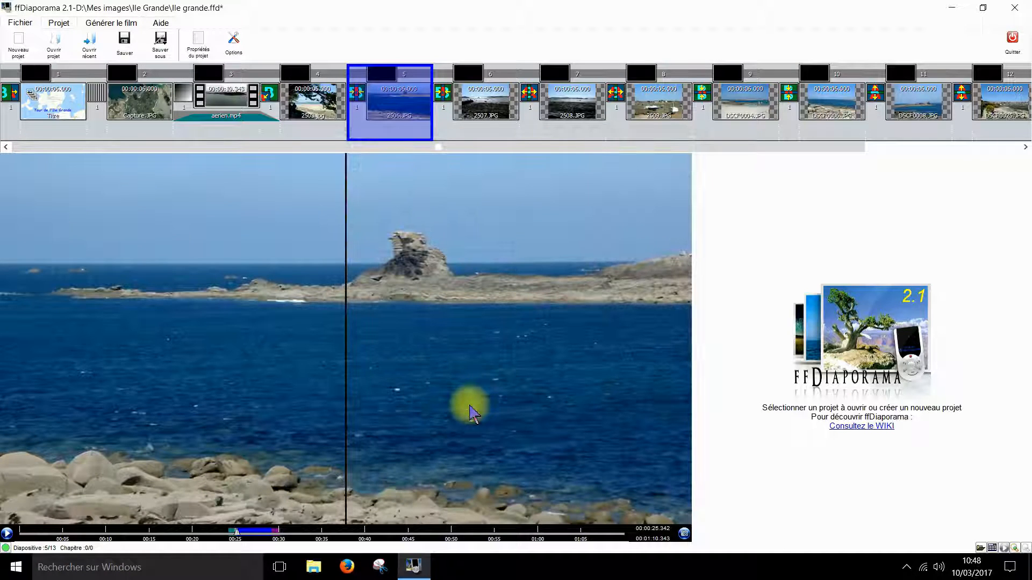
- Insert DSCF0006.JPG as a second picture in the DSCF0004.JPG slide
click(832, 102)
click(747, 100)
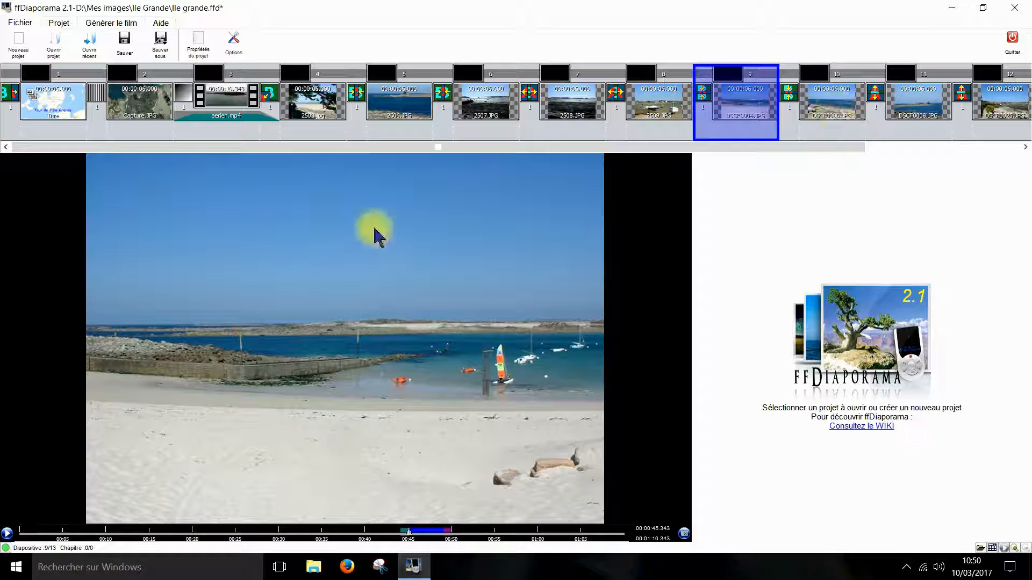
right_click(344, 271)
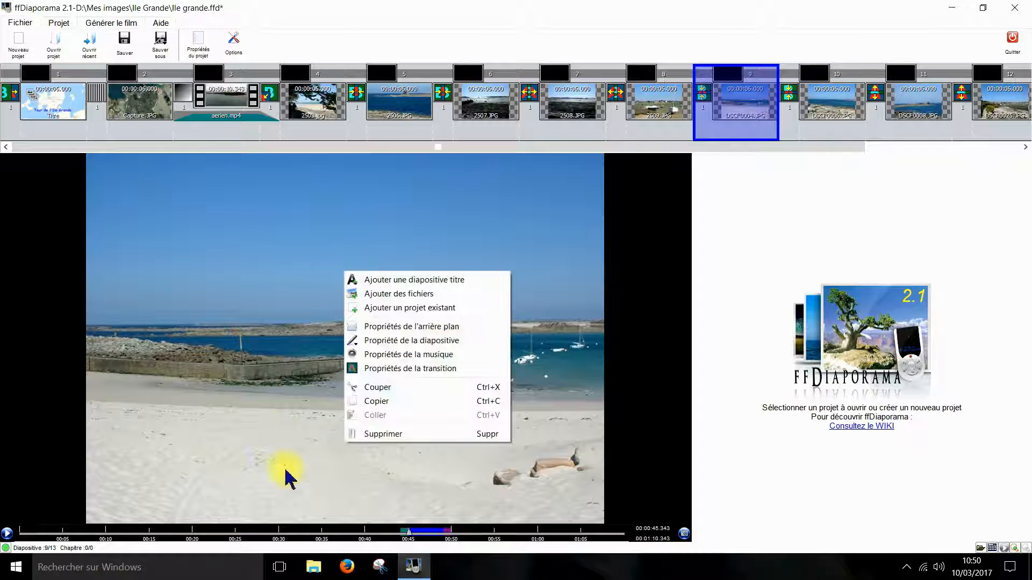
click(399, 342)
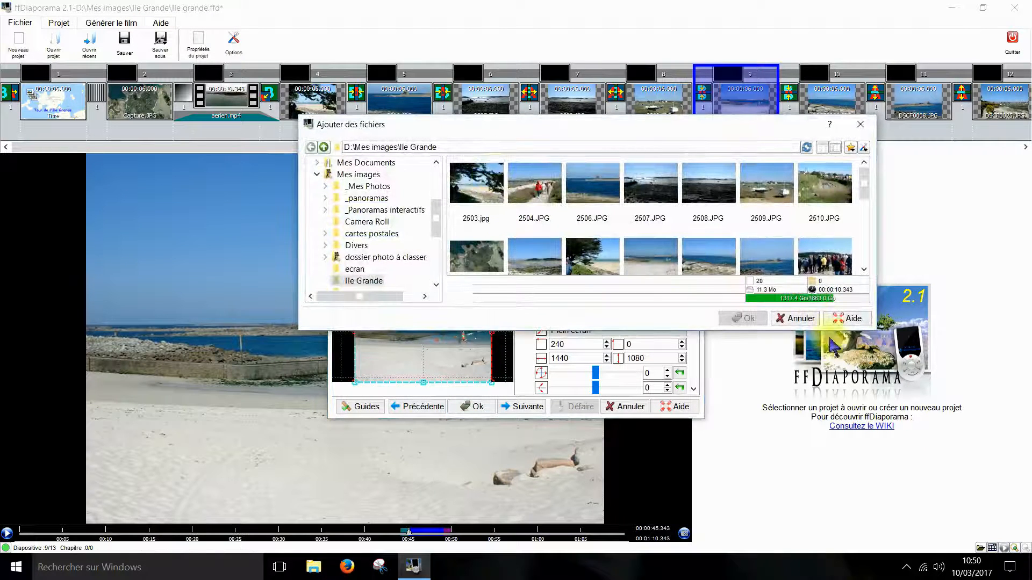
scroll(859, 266, down, 2)
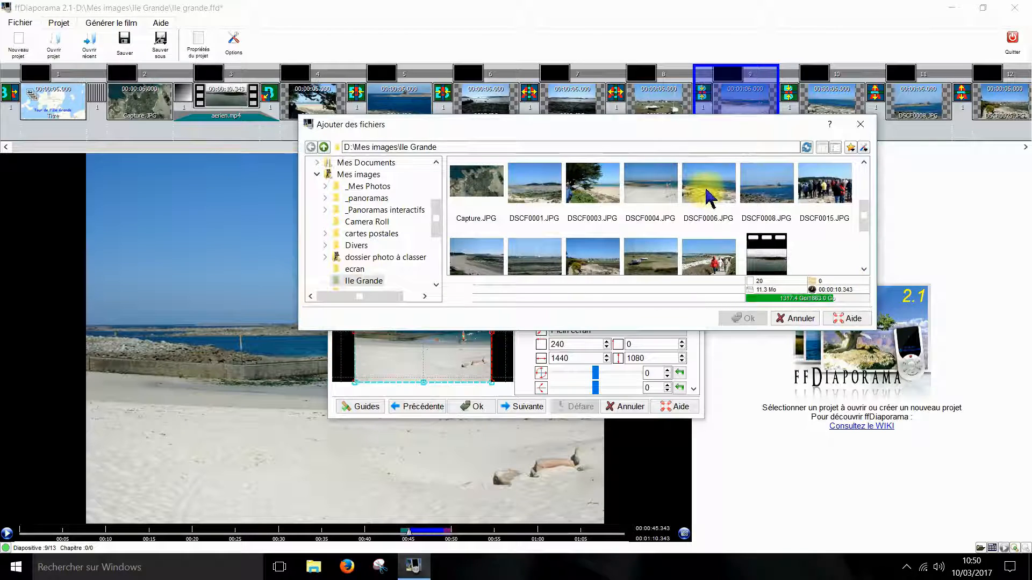
click(707, 196)
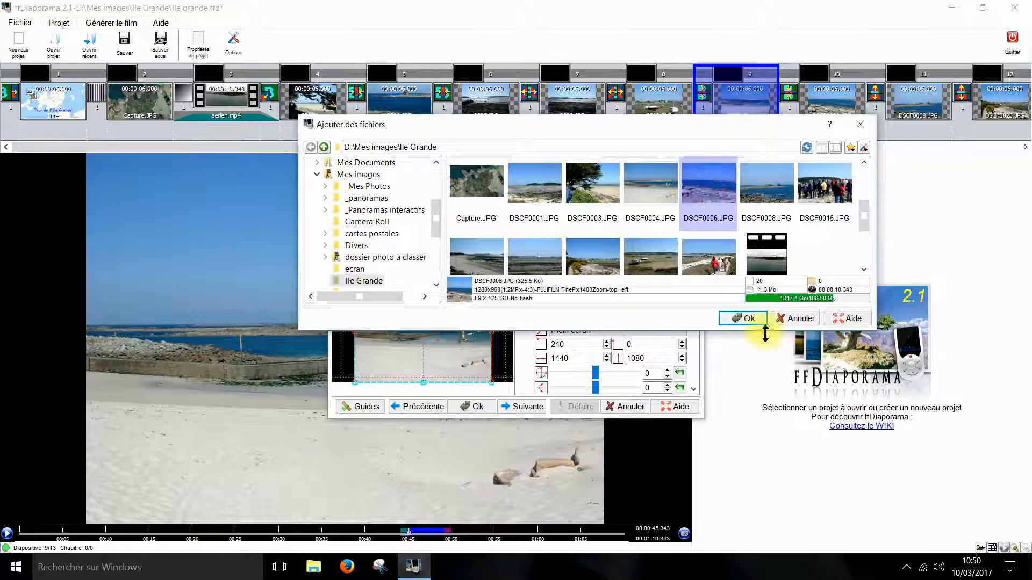
click(739, 320)
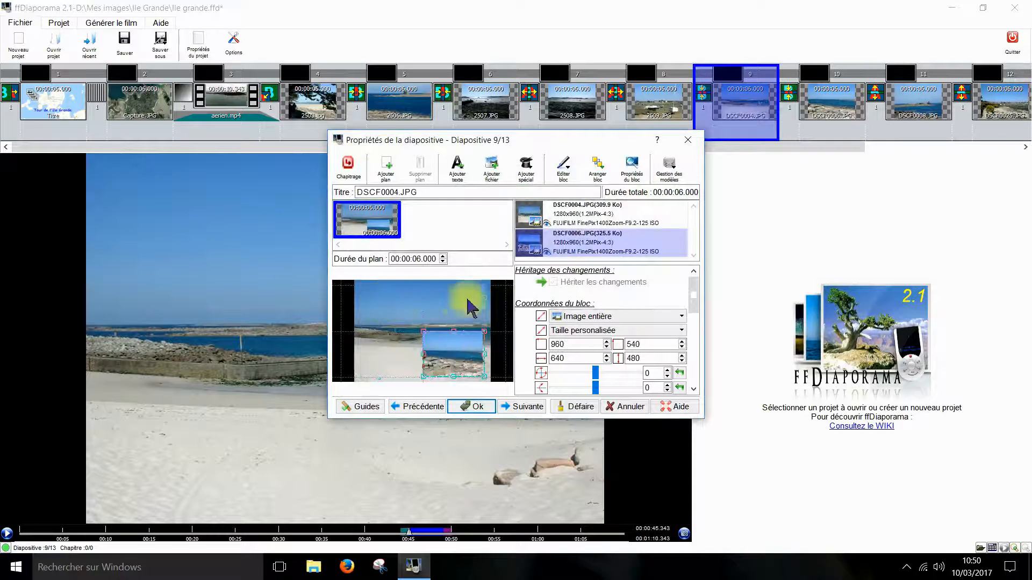
- Shrink DSCF0004.JPG into the slide's lower-left corner and enlarge DSCF0006.JPG to 960 by 720 in its upper-right corner
drag(491, 281, 417, 322)
click(460, 349)
drag(452, 358, 486, 306)
drag(453, 326, 429, 382)
click(381, 346)
click(468, 322)
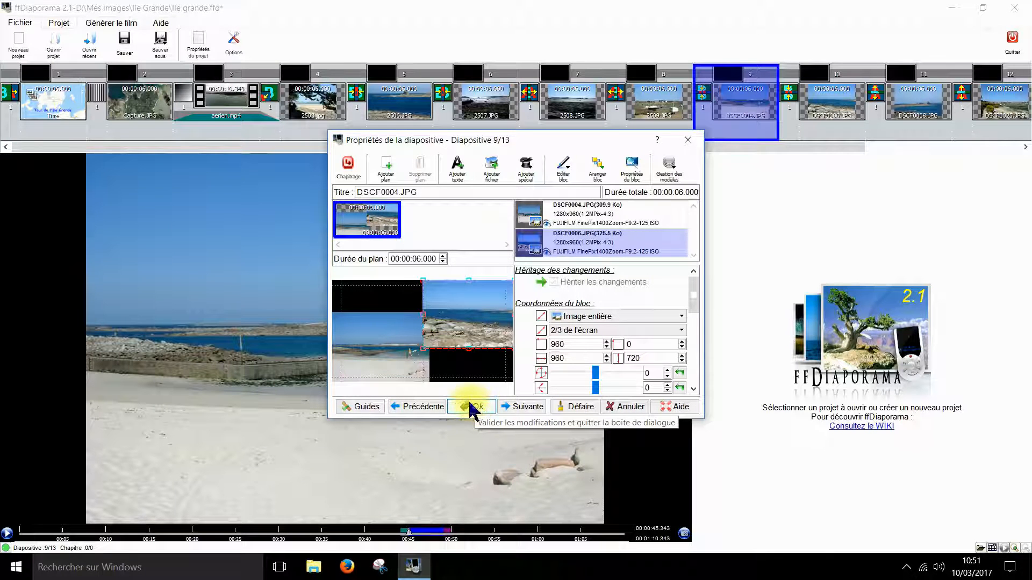
click(475, 407)
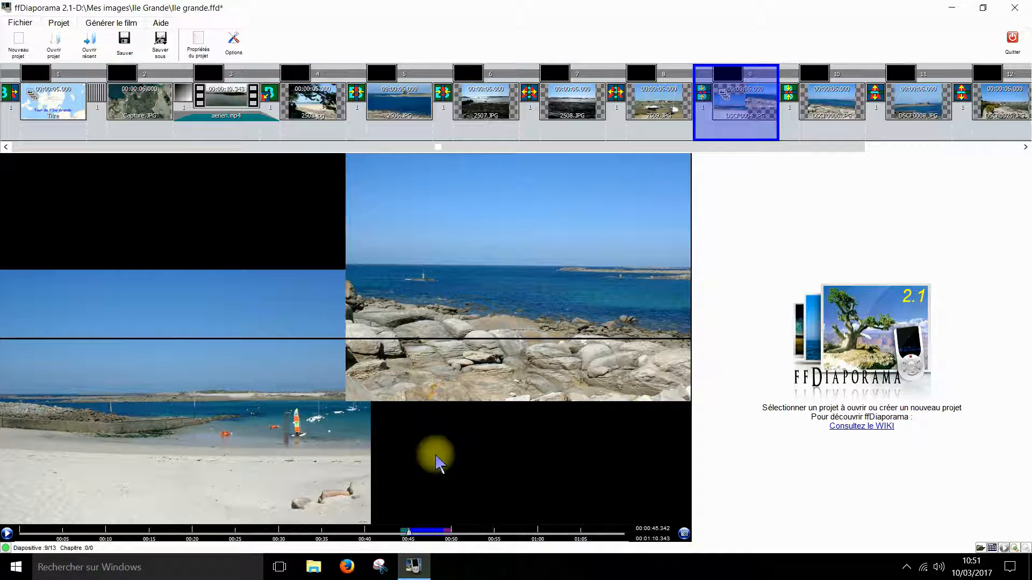
- Define a new background for the DSCF0004.JPG slide, trying a plain brush (Brosse unie) in pale green
right_click(396, 424)
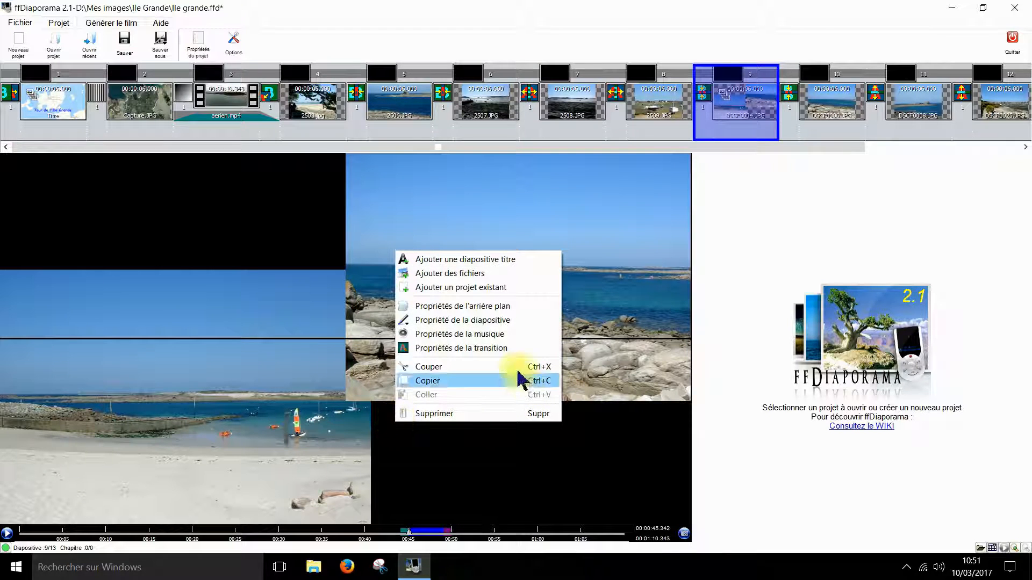
click(464, 309)
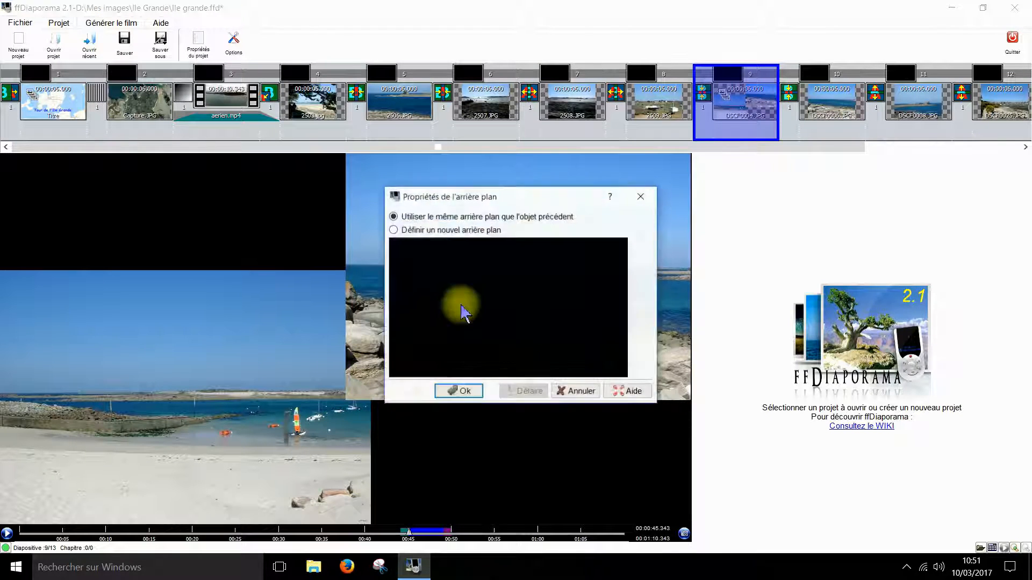
click(394, 230)
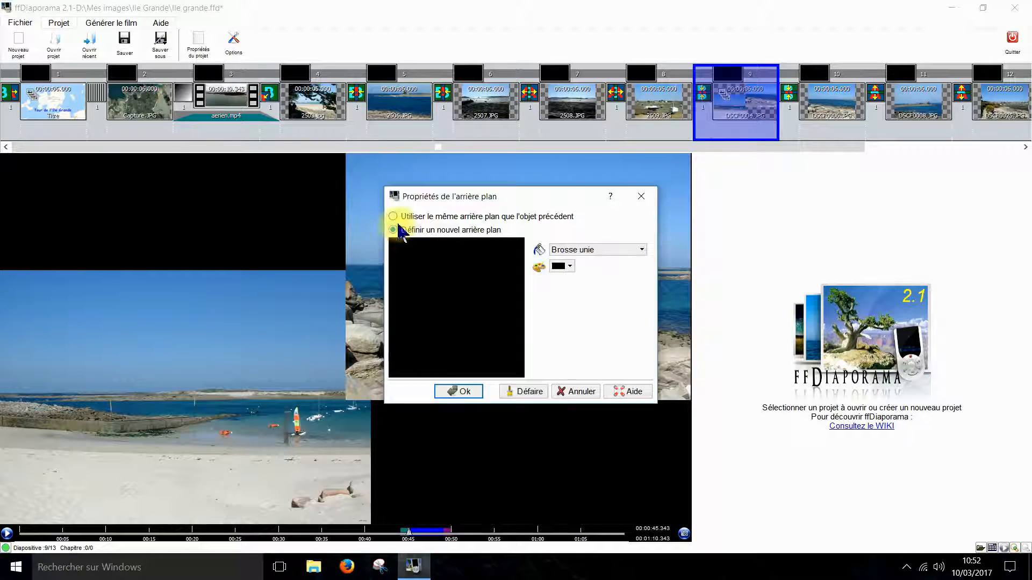
click(642, 250)
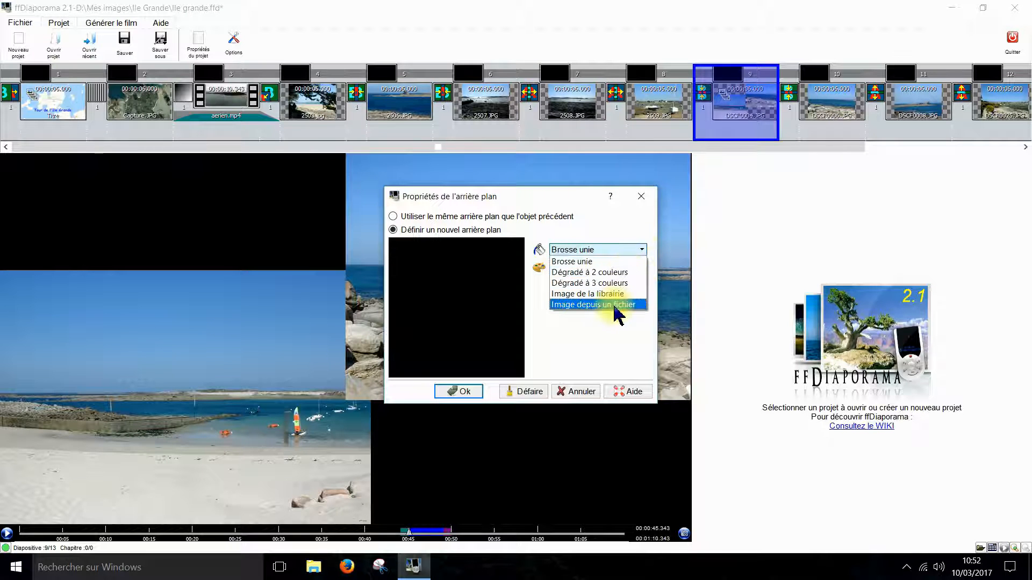
click(558, 369)
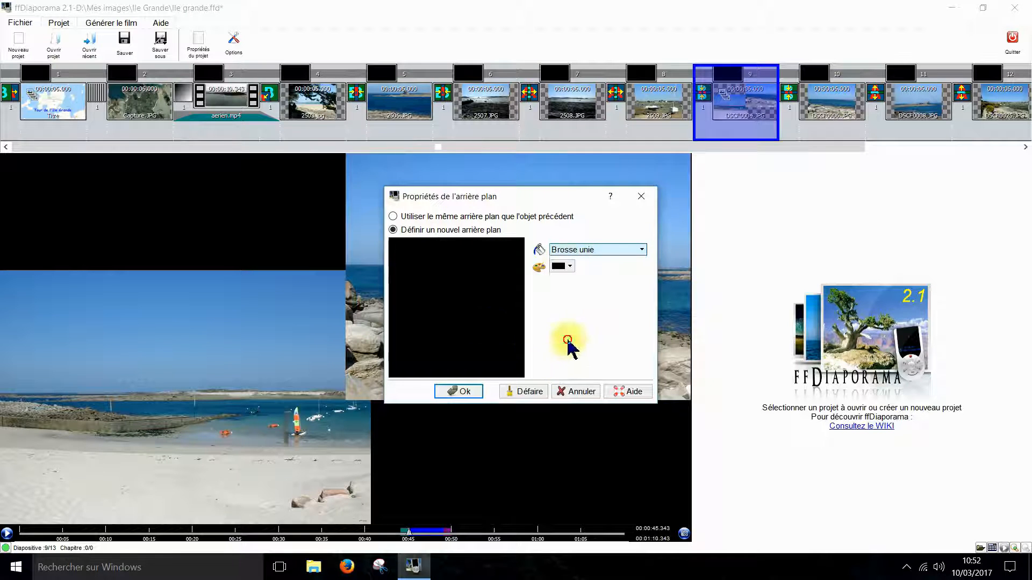
click(572, 266)
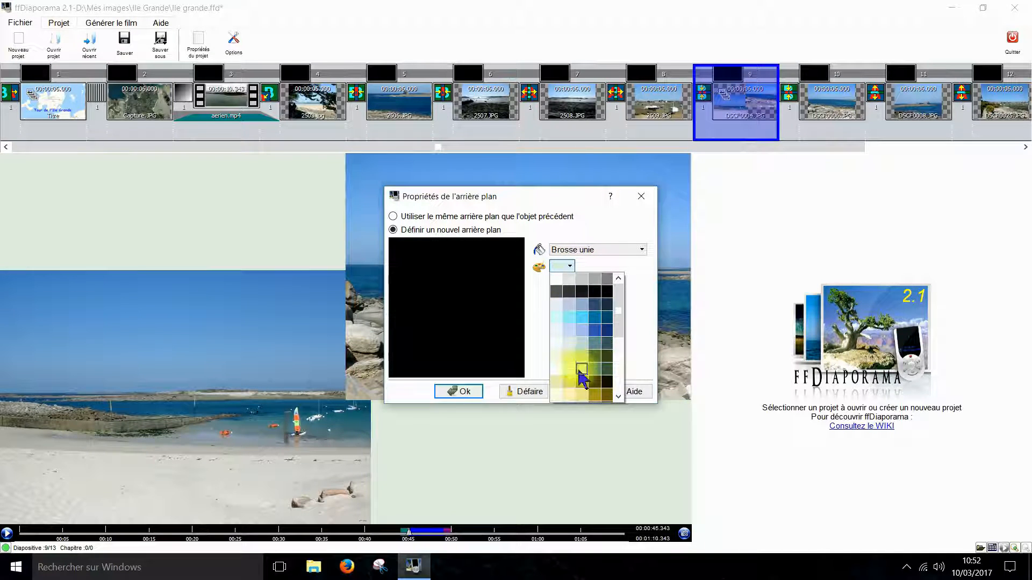
- Set the slide background to the green gradient image from the library (Image de la librairie) and apply it
click(640, 250)
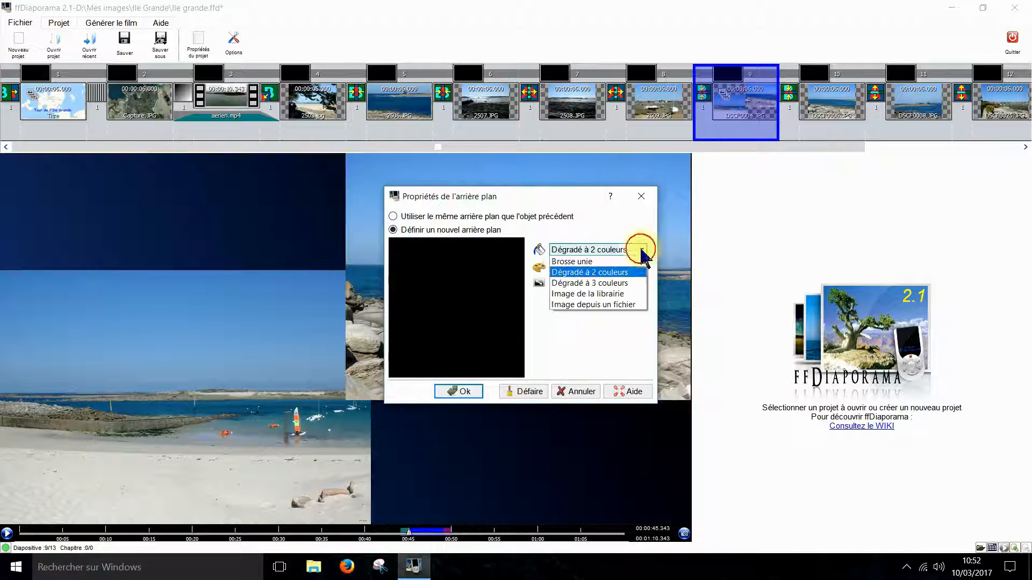
click(596, 294)
click(594, 290)
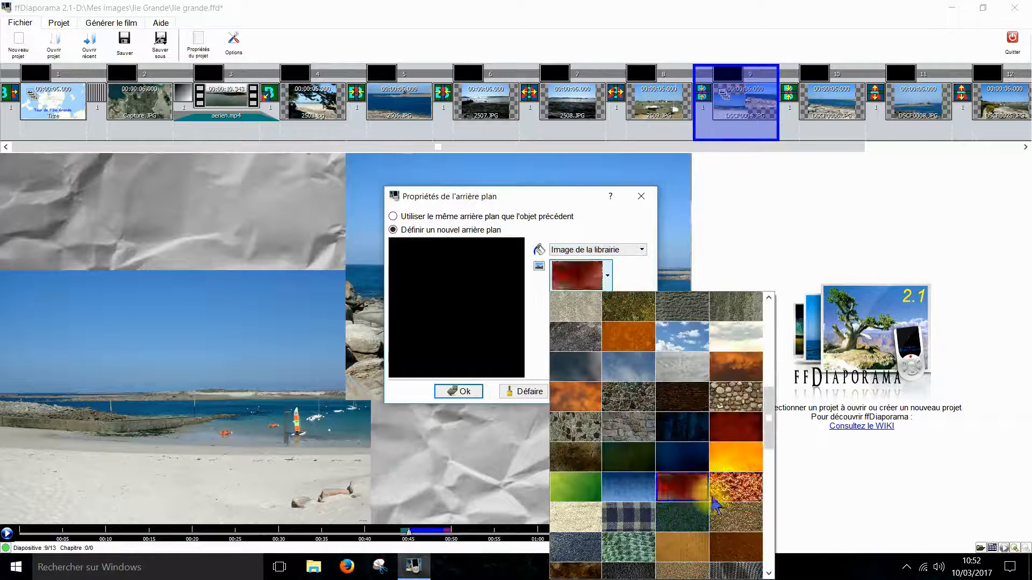
click(582, 495)
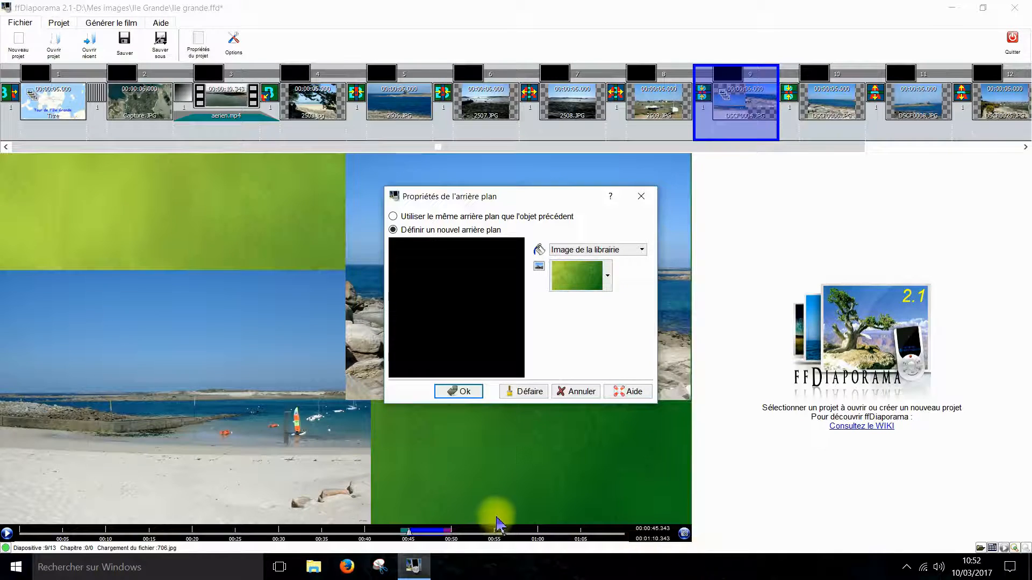
click(463, 392)
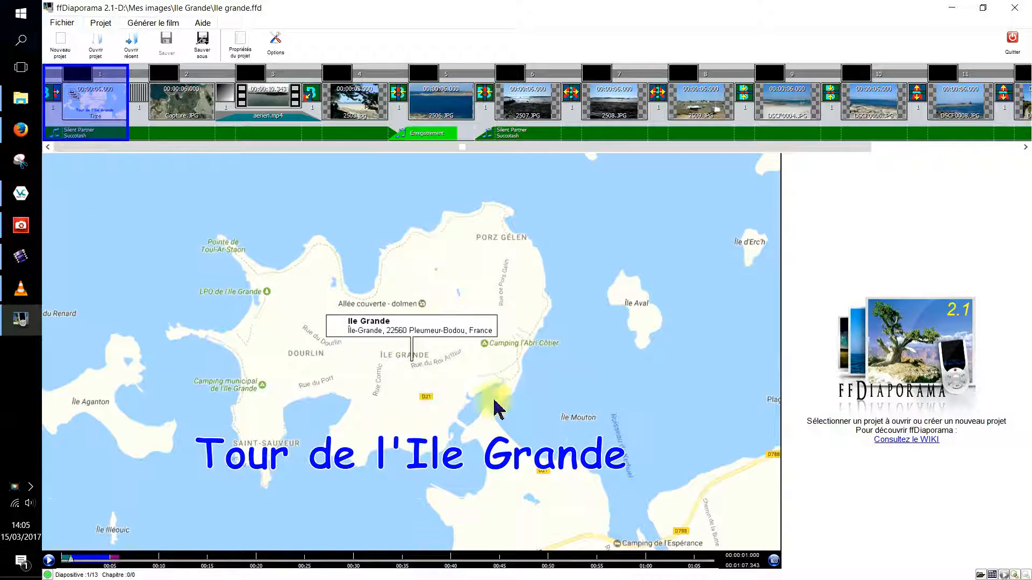
- Open the first slide's title text "Tour de l'Ile Grande" in the text editor and close it without altering the wording
right_click(474, 369)
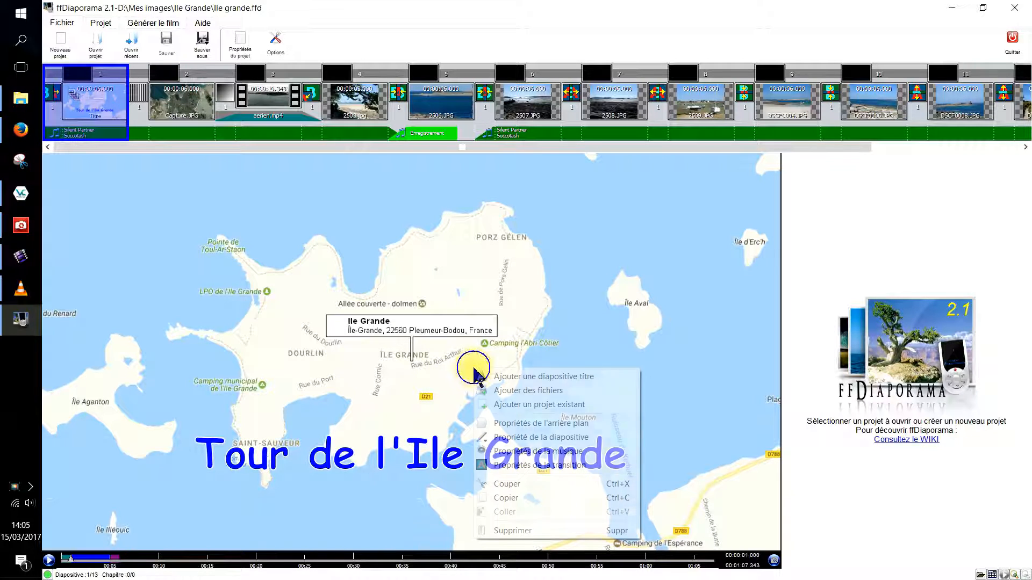
click(544, 446)
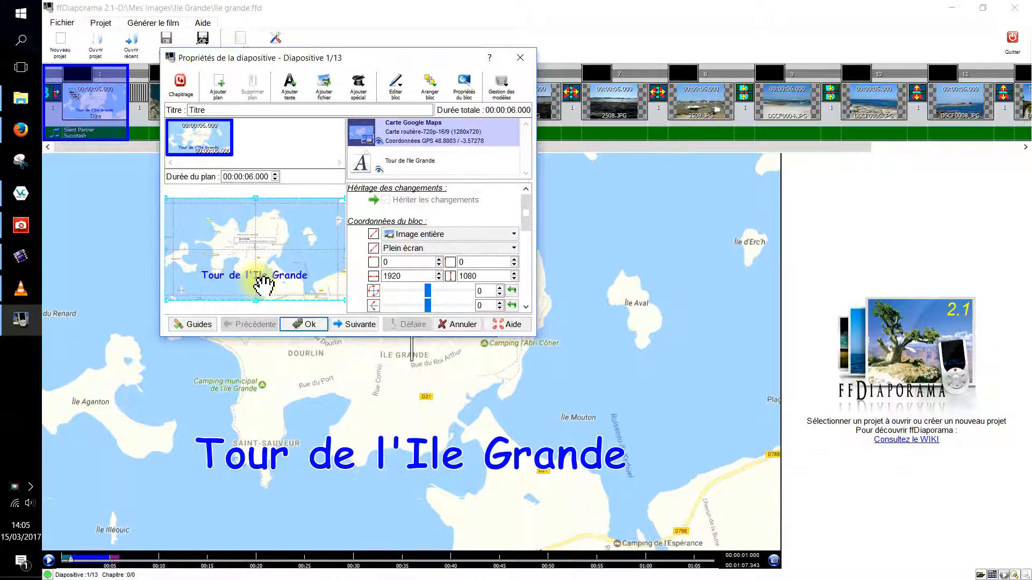
click(407, 166)
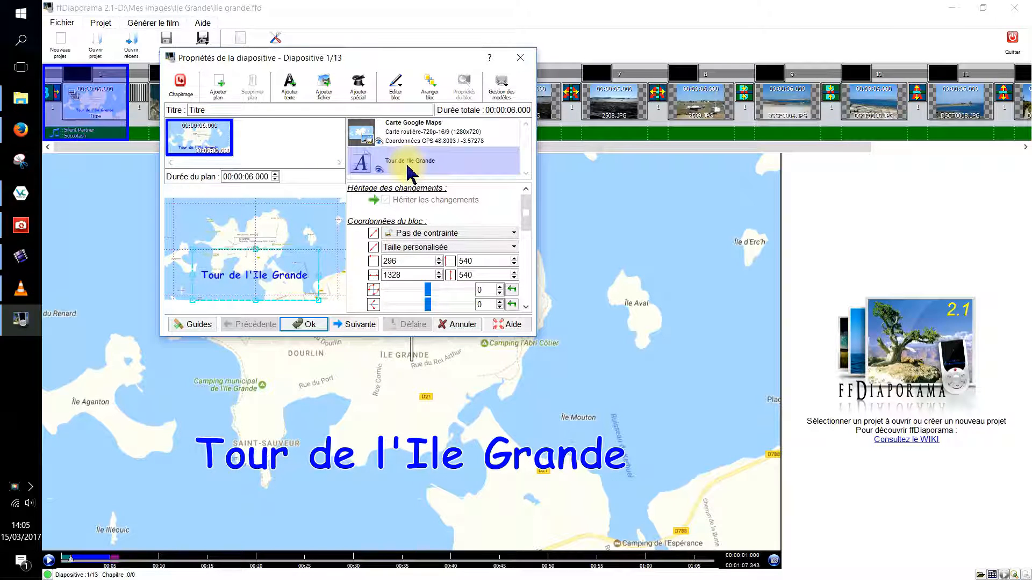
double_click(259, 277)
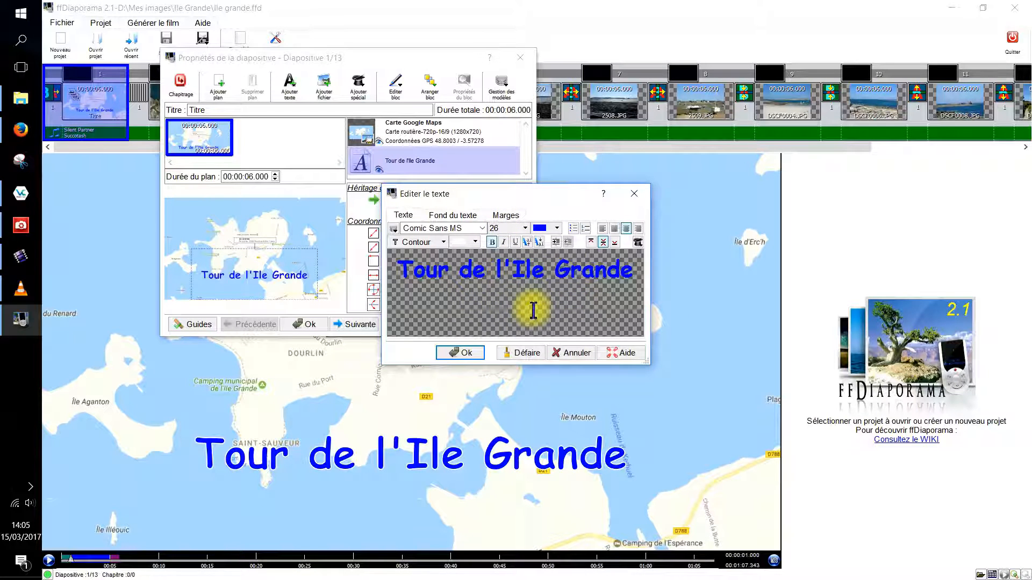
click(461, 354)
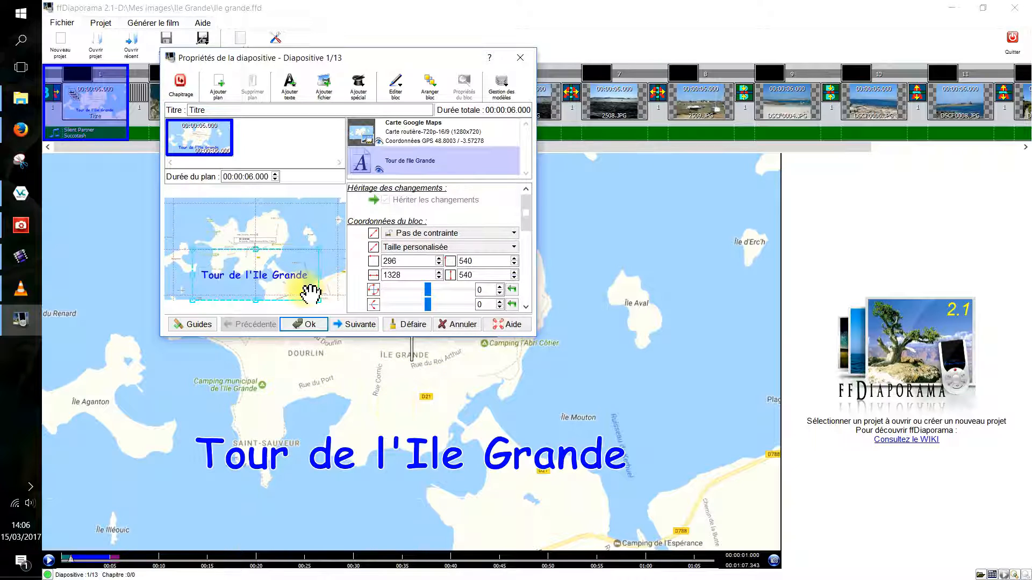
- Try reordering the Carte Google Maps block below the title text, and shift the map right and back to full screen
click(420, 138)
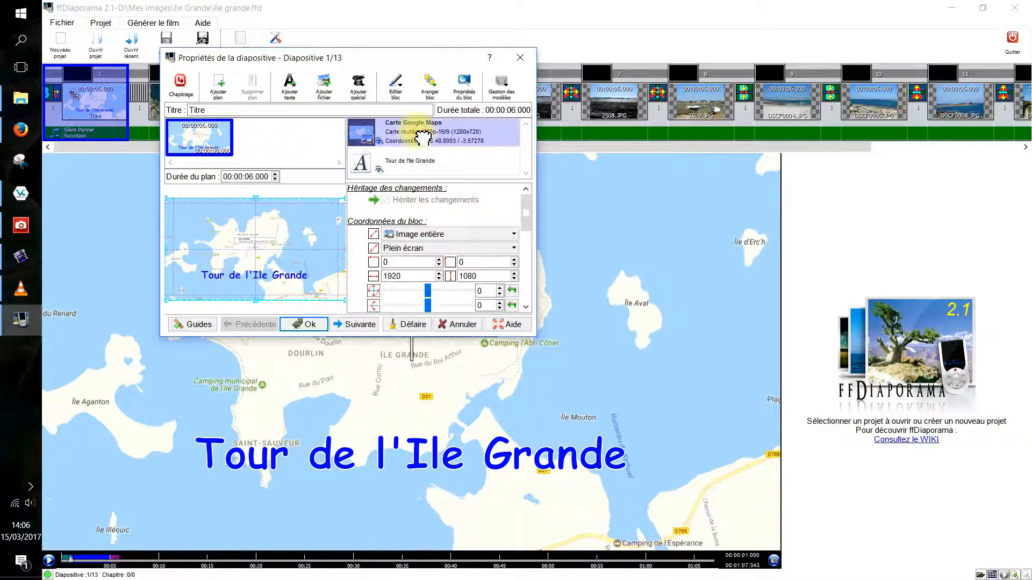
drag(423, 150, 429, 185)
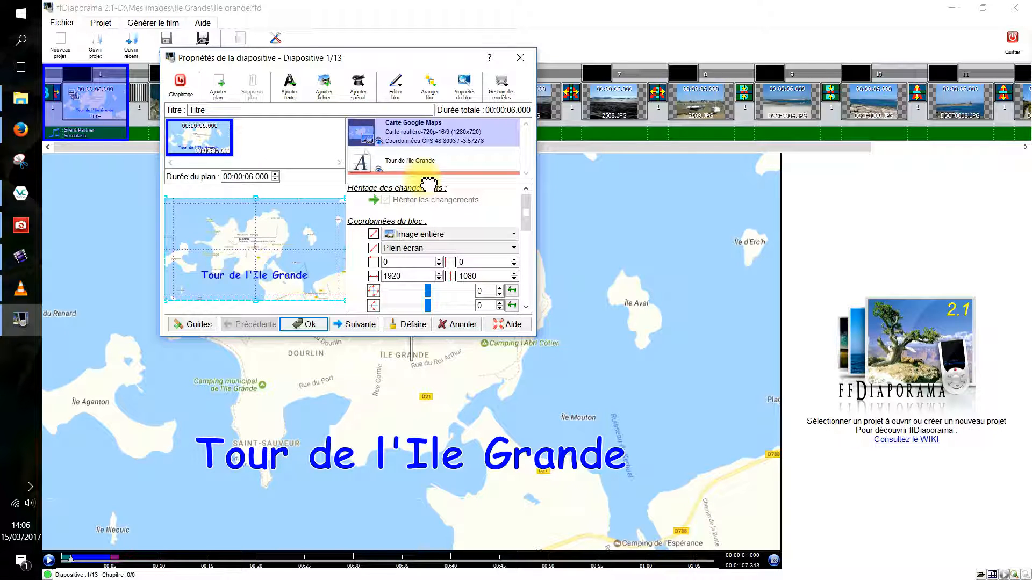
drag(429, 186, 423, 182)
drag(206, 239, 319, 241)
drag(417, 134, 422, 202)
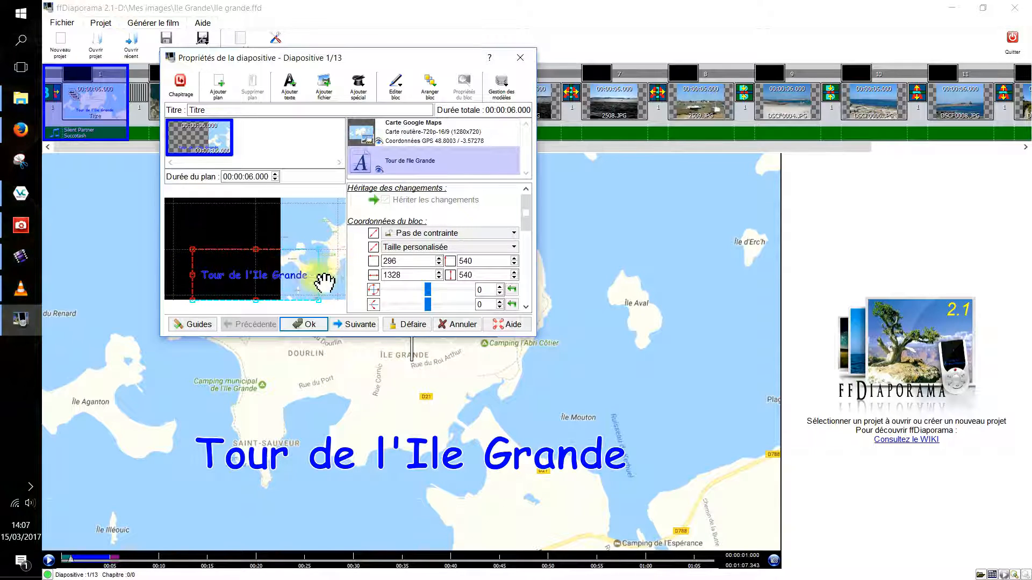
drag(304, 234, 192, 237)
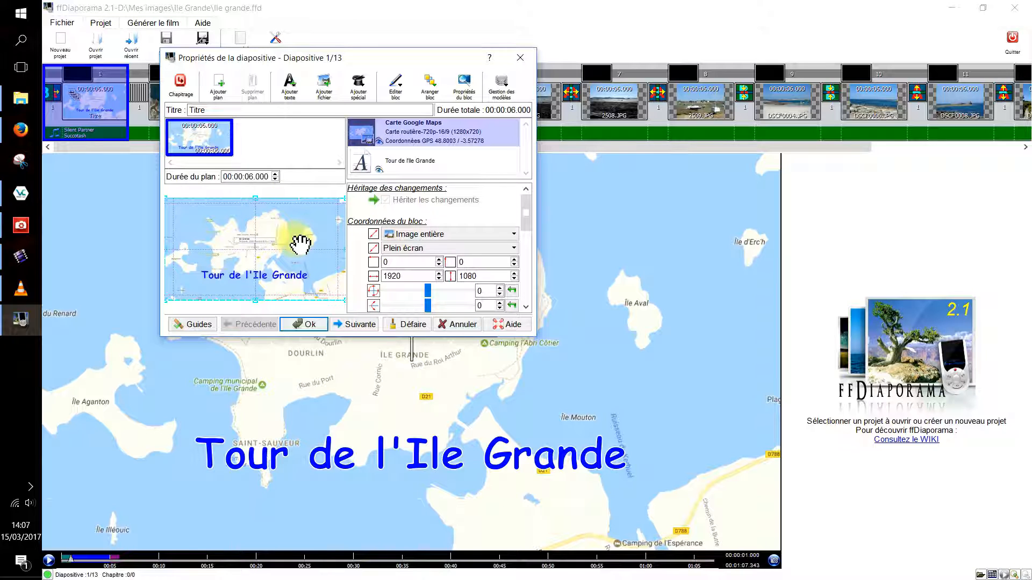
click(304, 324)
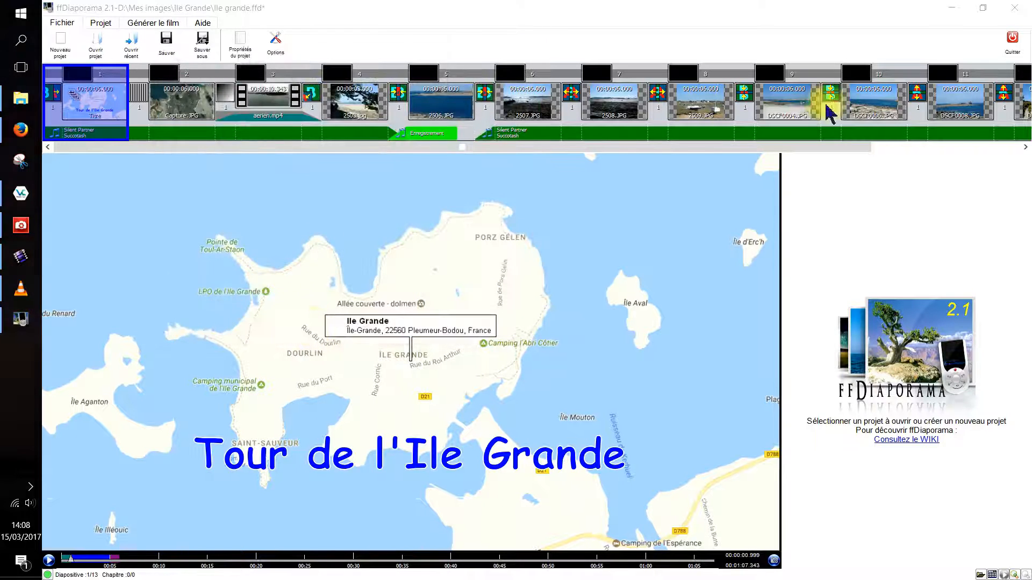
- Move the DSCF0008.JPG slide earlier in the timeline, beside the DSCF0004.JPG slide
click(967, 107)
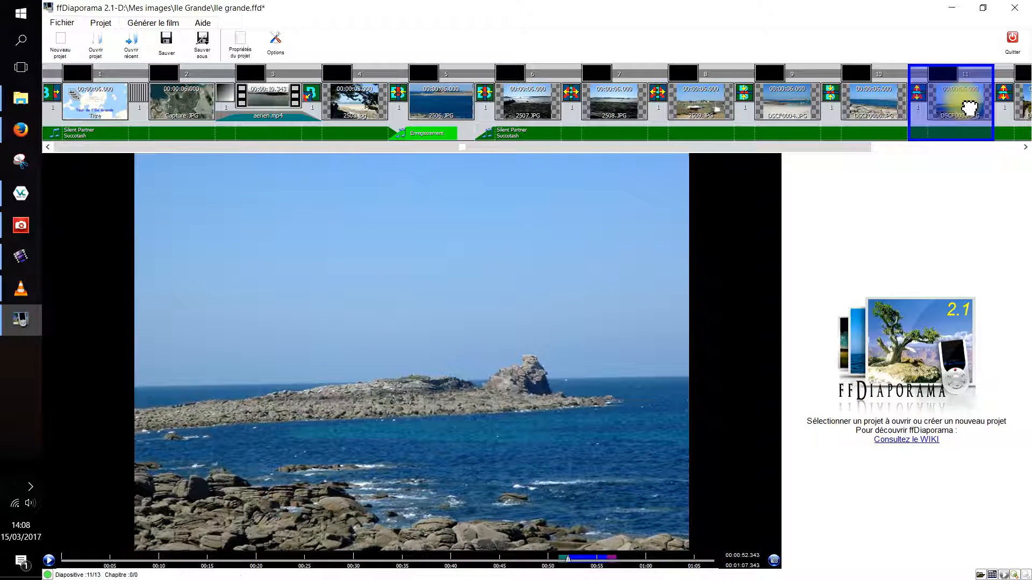
drag(970, 108, 808, 113)
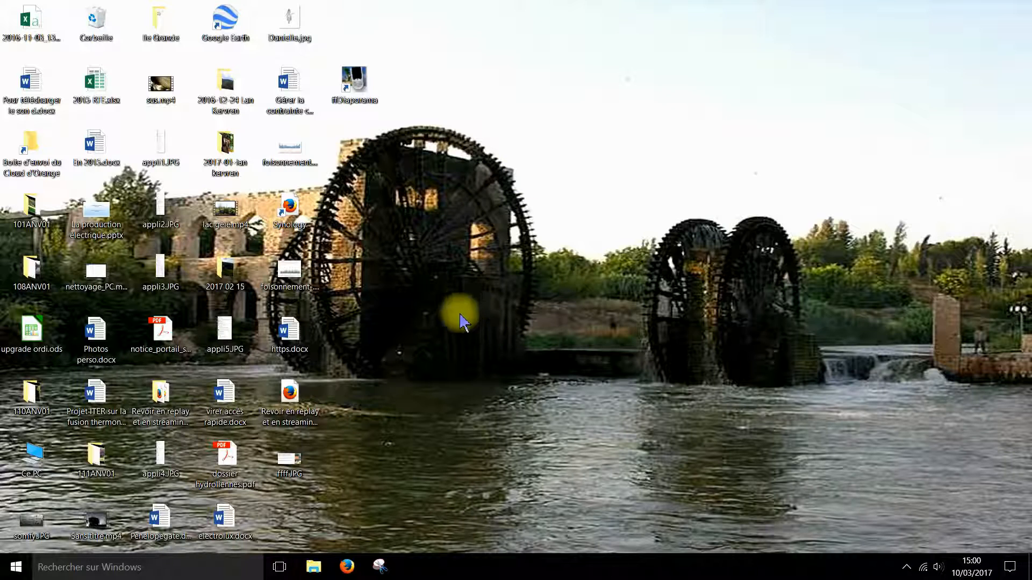
- Switch to Firefox, open YouTube from the Google apps, and sign in with the Google account
click(347, 570)
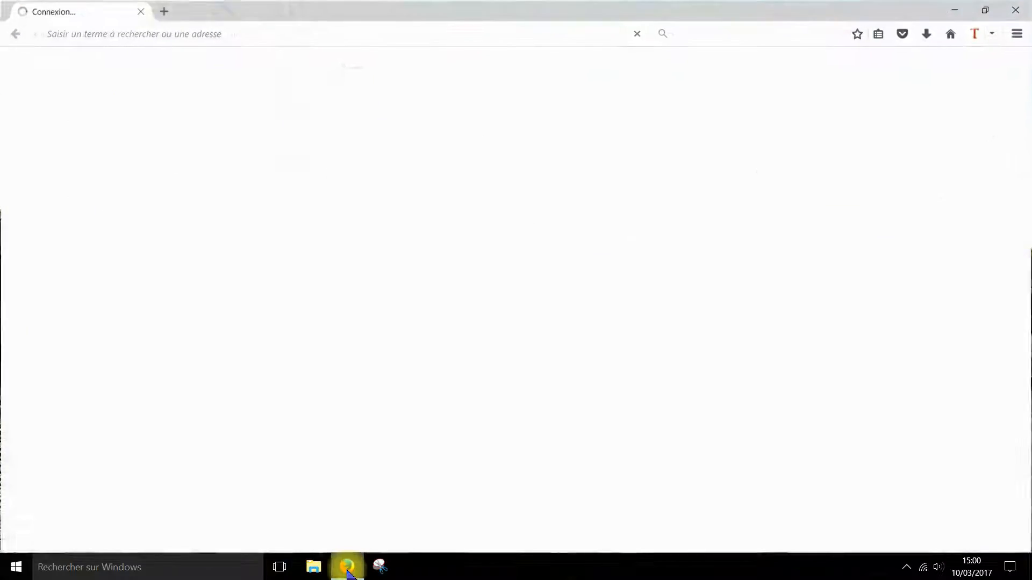
click(928, 70)
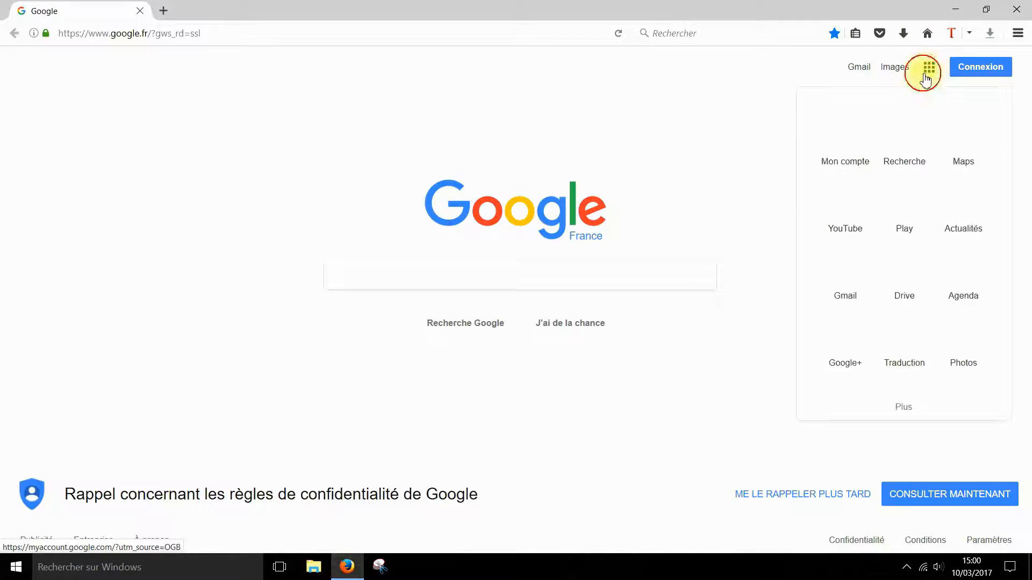
click(840, 230)
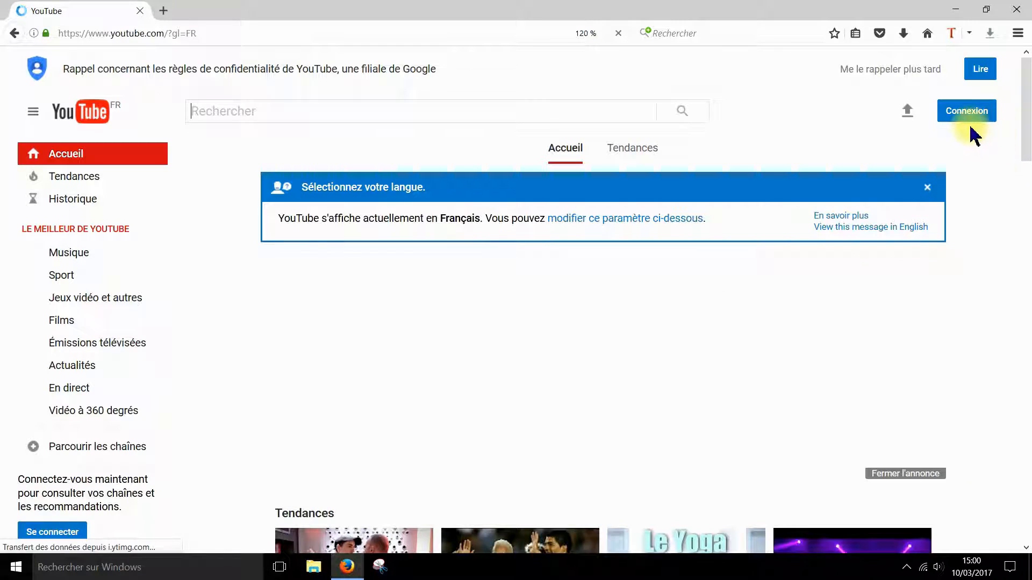
click(967, 112)
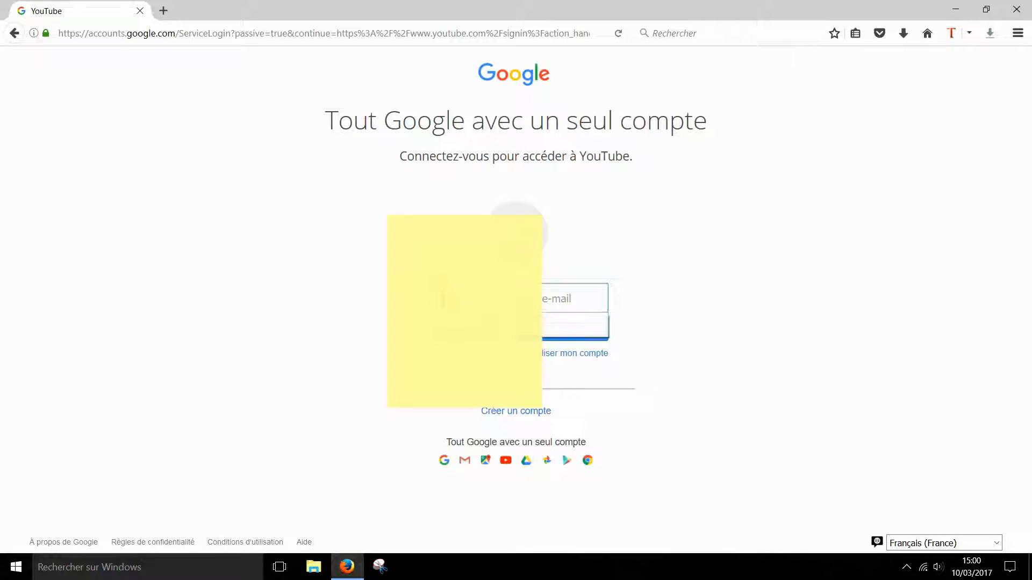
click(468, 330)
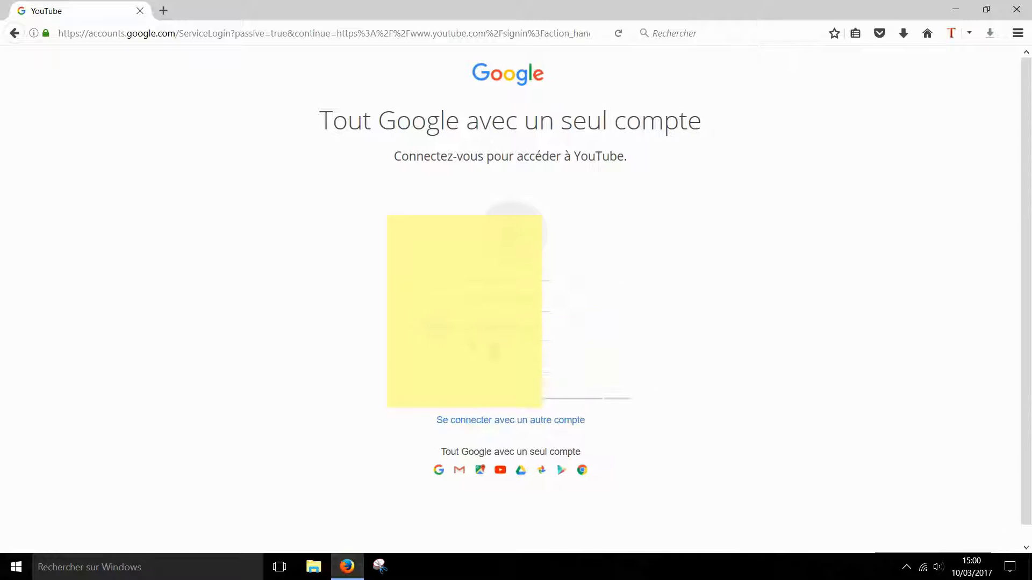
click(498, 358)
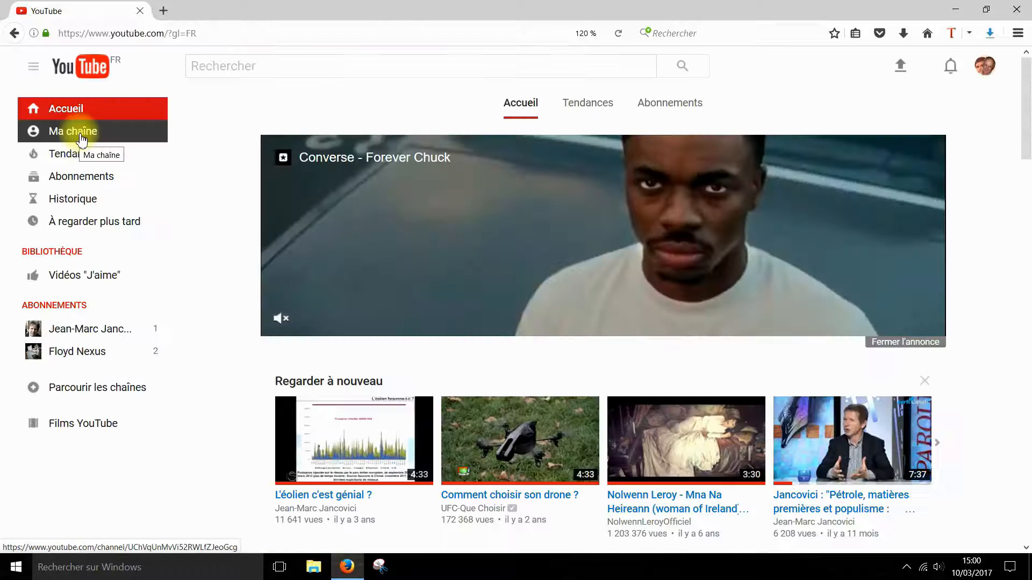
- Open the channel's video manager and go to the free music in the Creator Studio audio library (Bibliothèque audio)
click(73, 131)
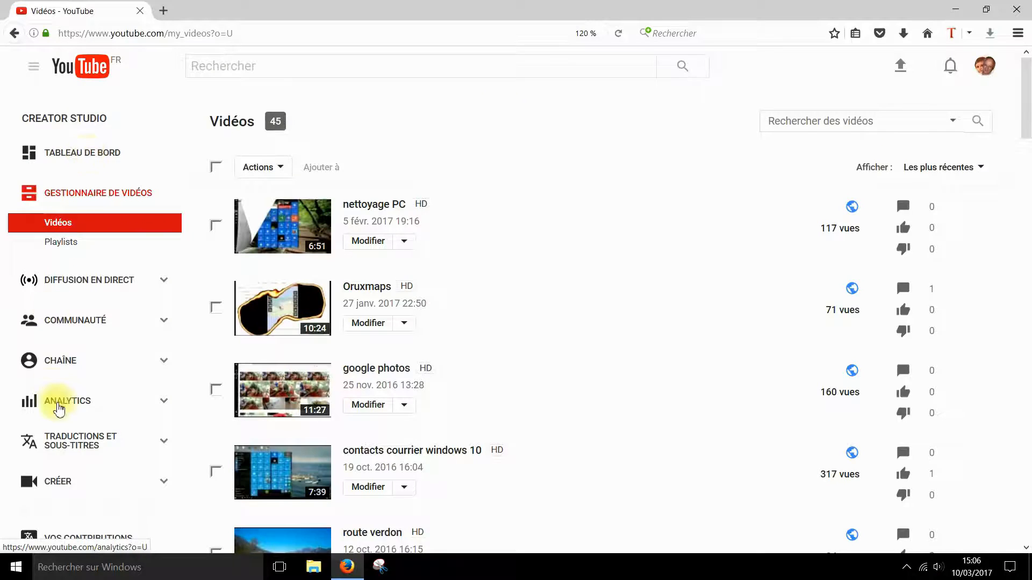
scroll(58, 403, down, 2)
click(59, 365)
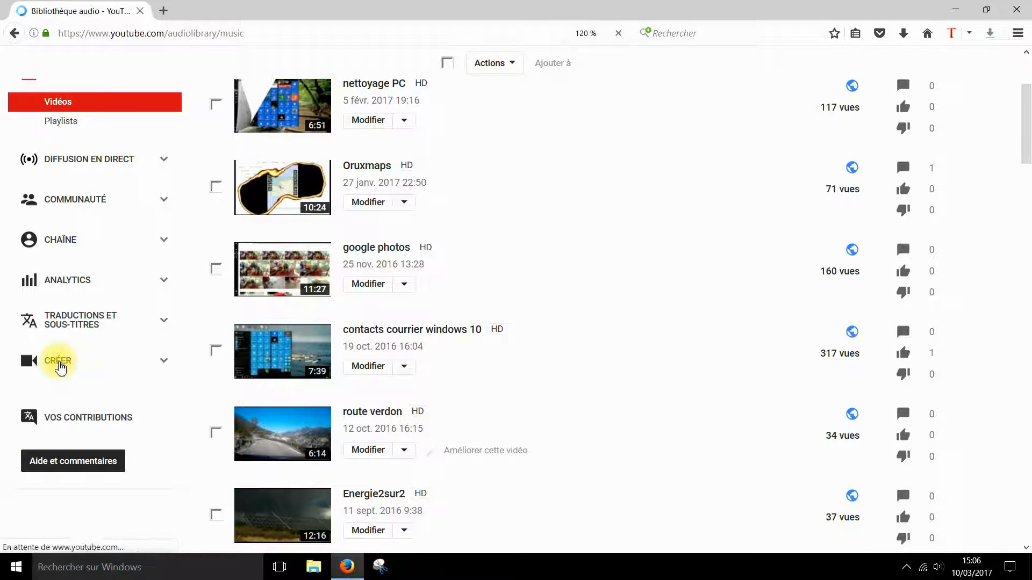
scroll(156, 403, down, 2)
scroll(150, 401, down, 3)
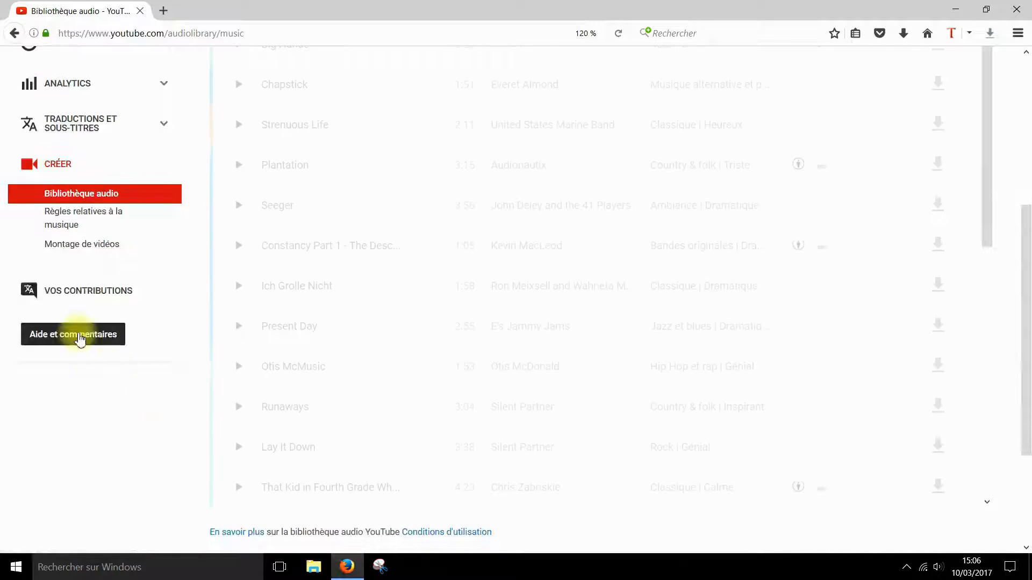
click(75, 198)
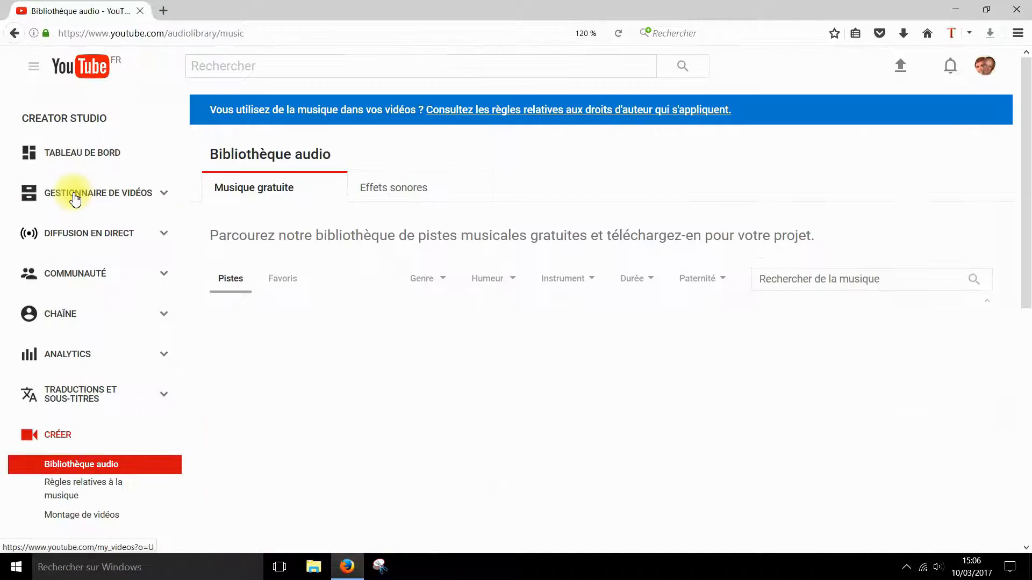
- Find the Succotash track by Silent Partner in the free music list and save it as Succotash.mp3
scroll(345, 417, down, 6)
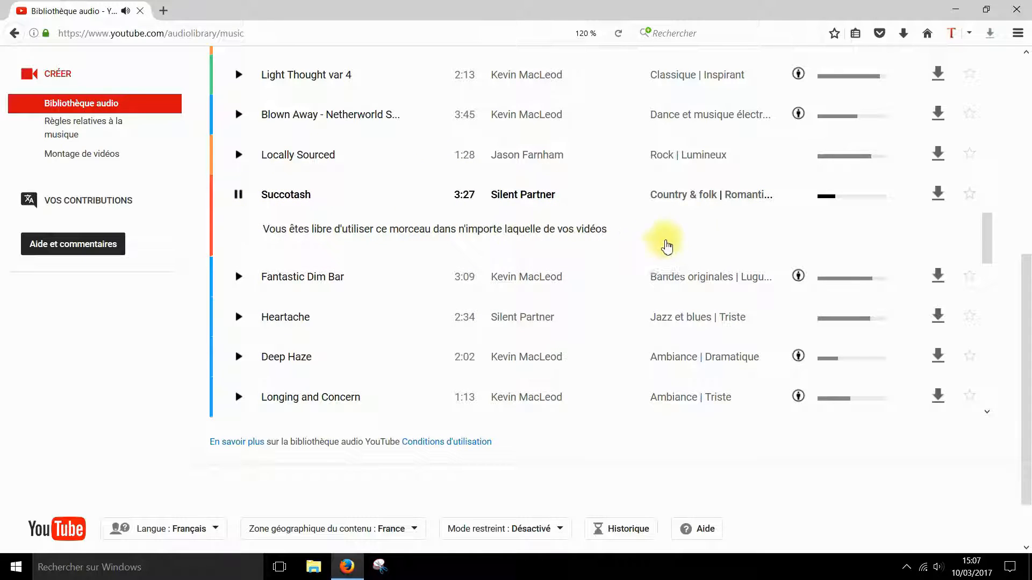
click(938, 194)
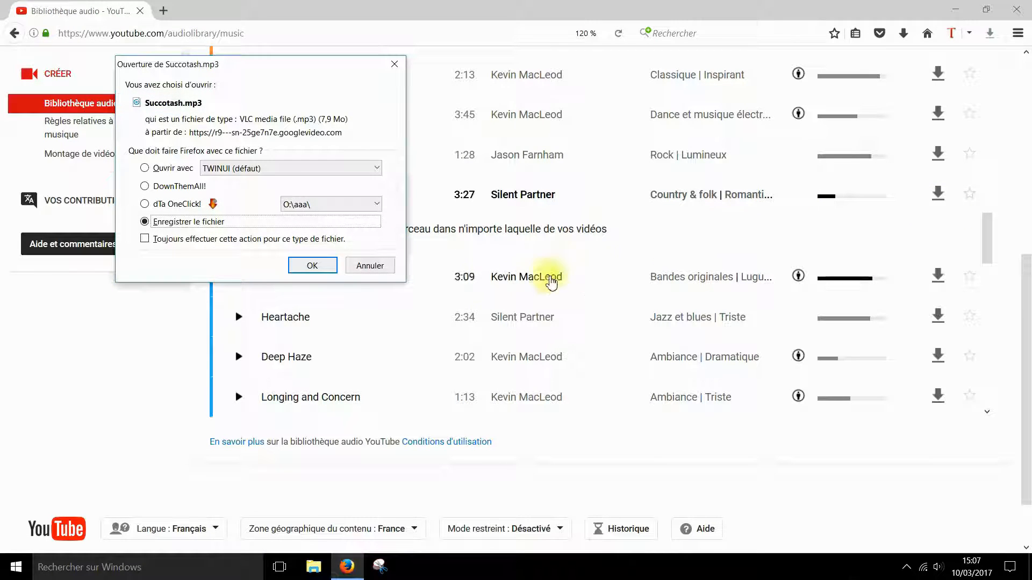
click(312, 266)
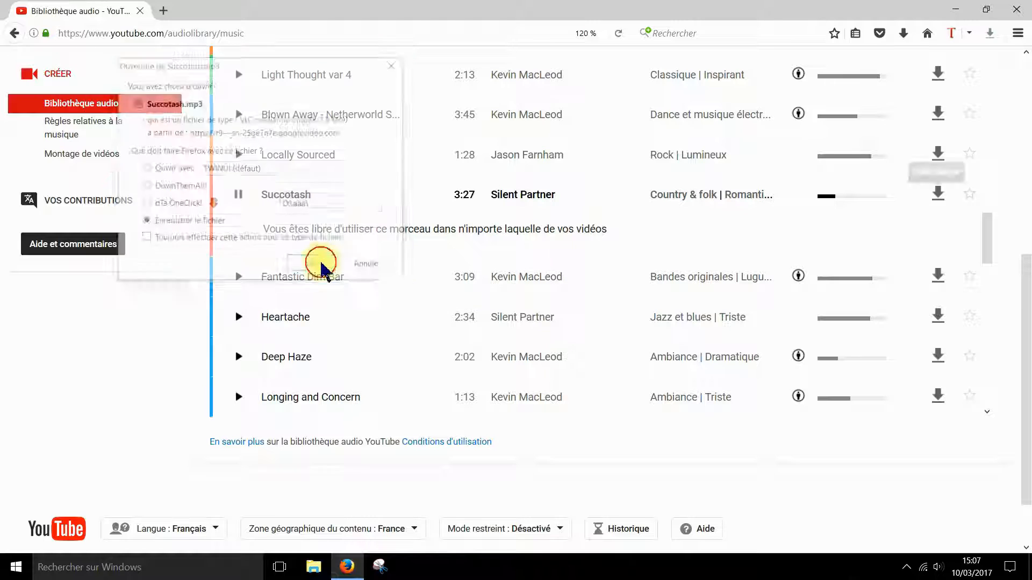
- Open the folder containing the downloaded Succotash(1).mp3 and copy the file into the Ile Grande folder under Images
click(901, 38)
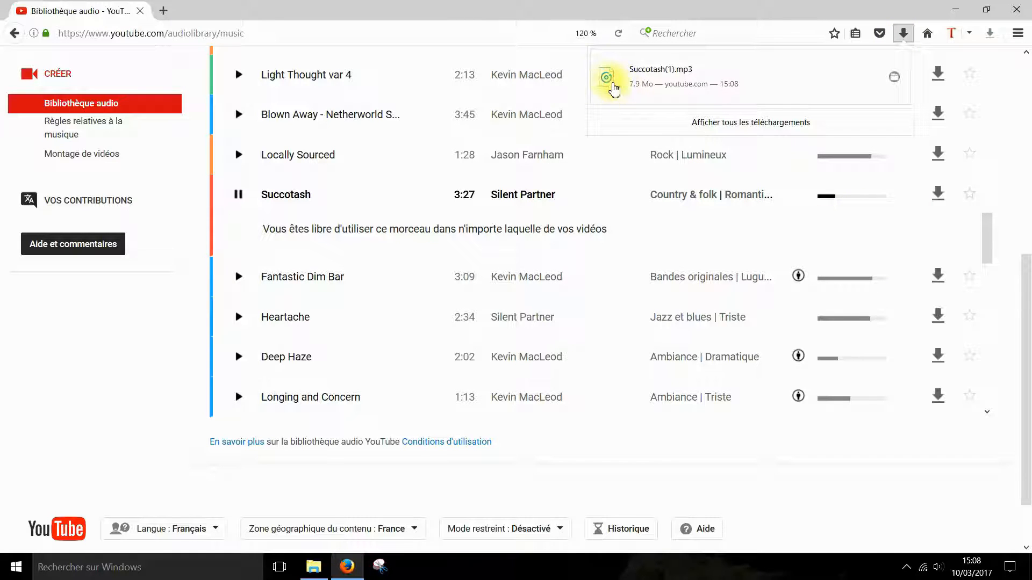
right_click(610, 87)
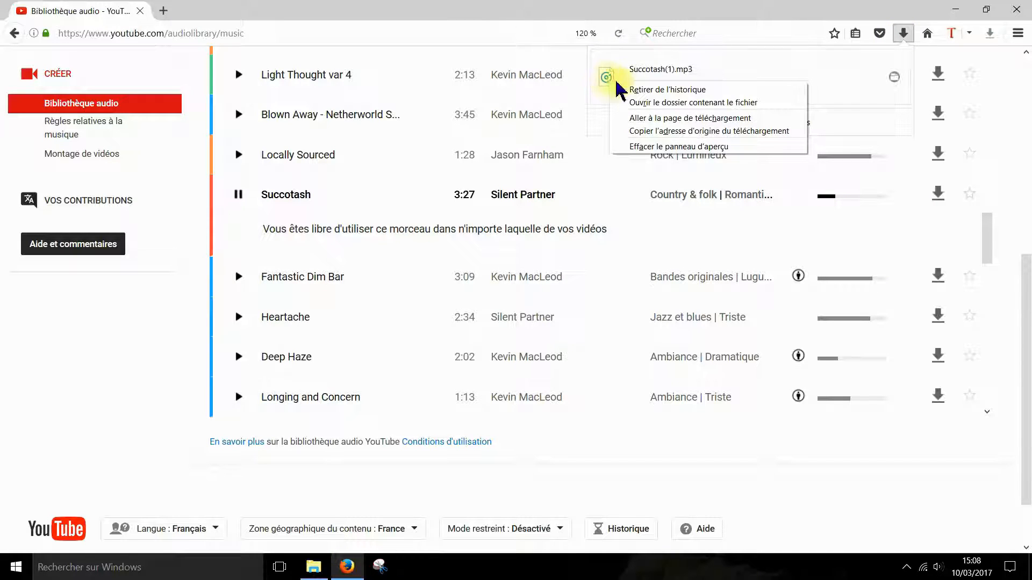
click(680, 102)
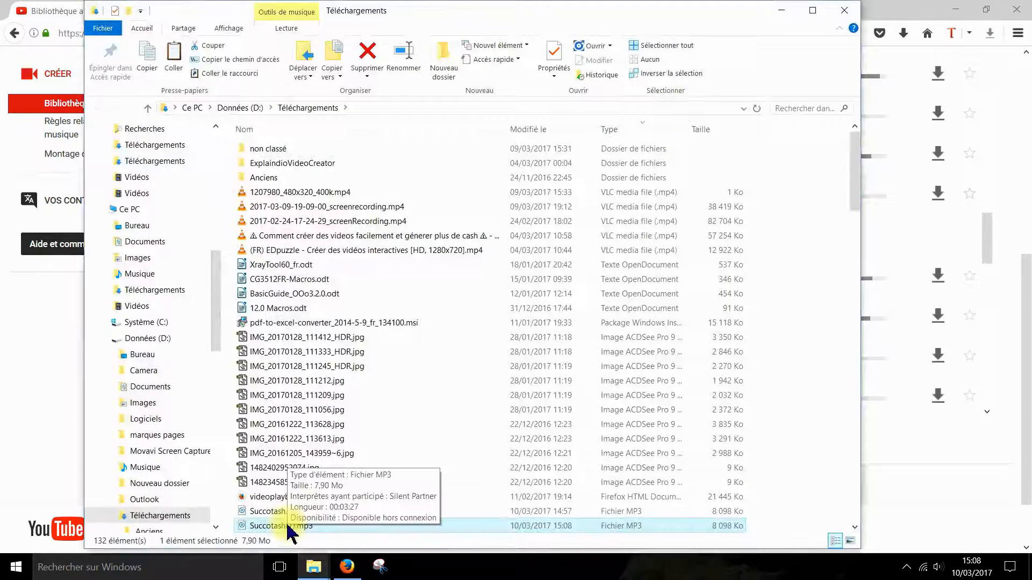
right_click(289, 526)
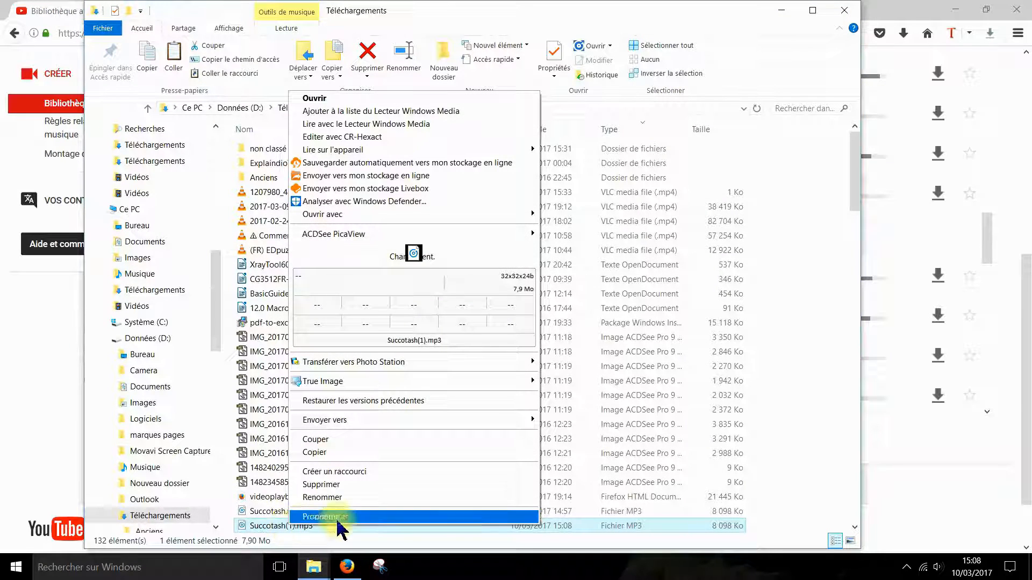
click(316, 452)
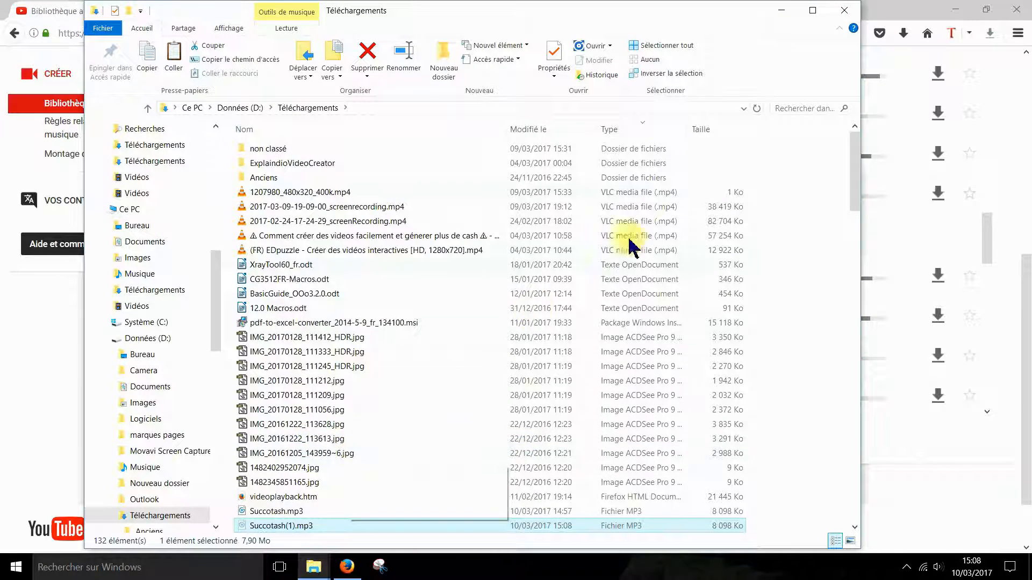
right_click(599, 387)
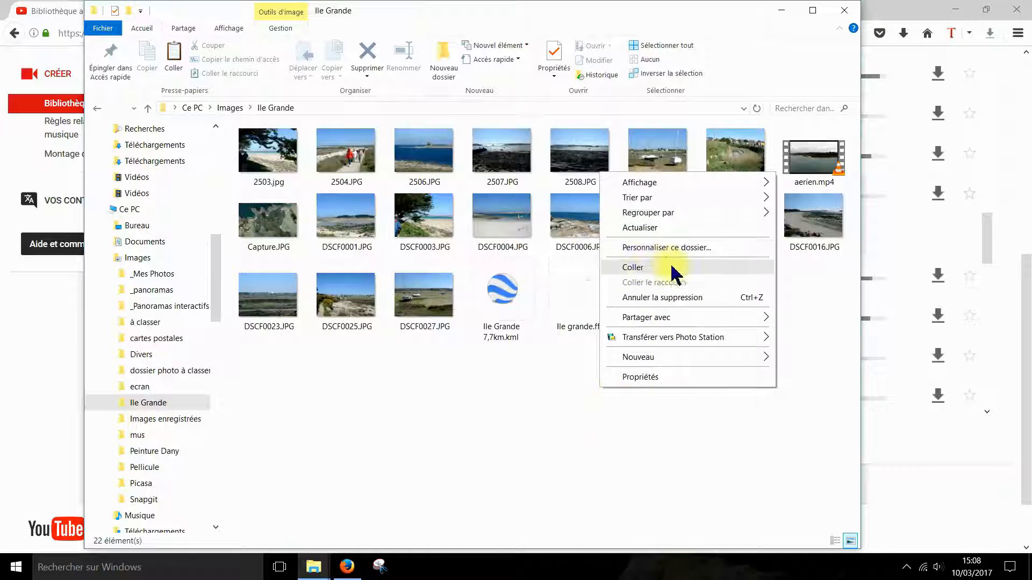
click(633, 267)
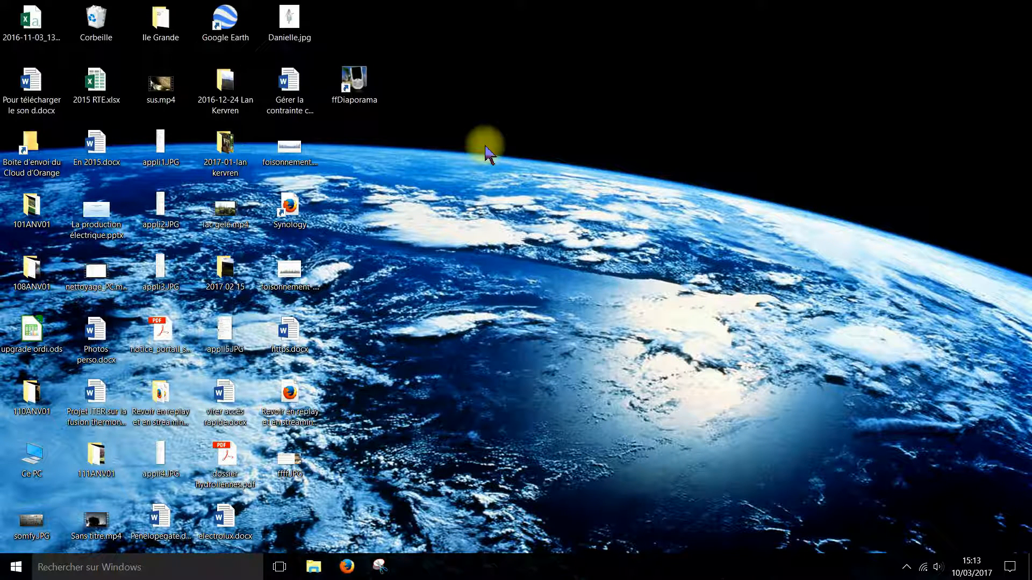
- Enable the disabled Realtek Microphone among the Windows recording devices
right_click(12, 571)
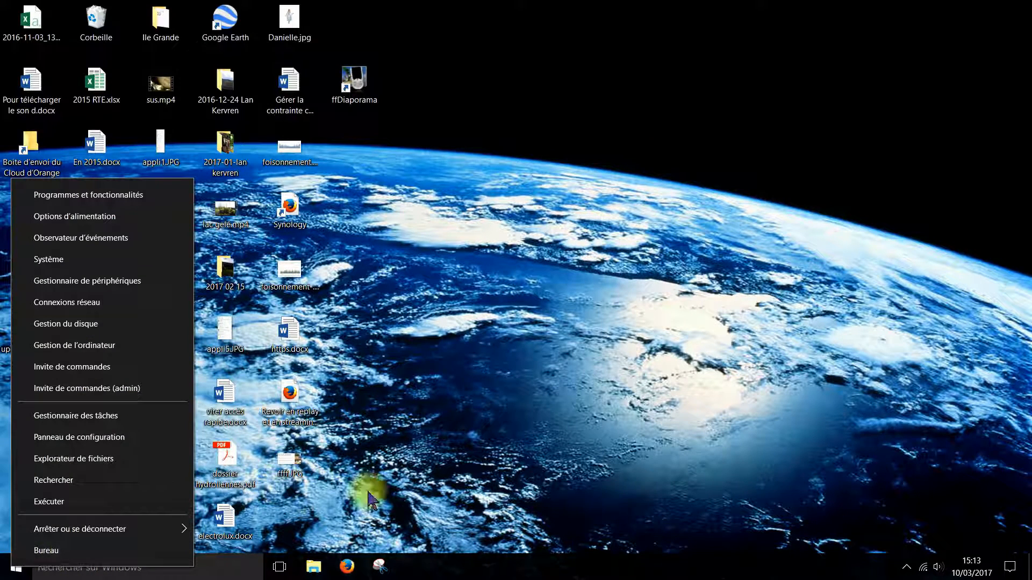
click(456, 422)
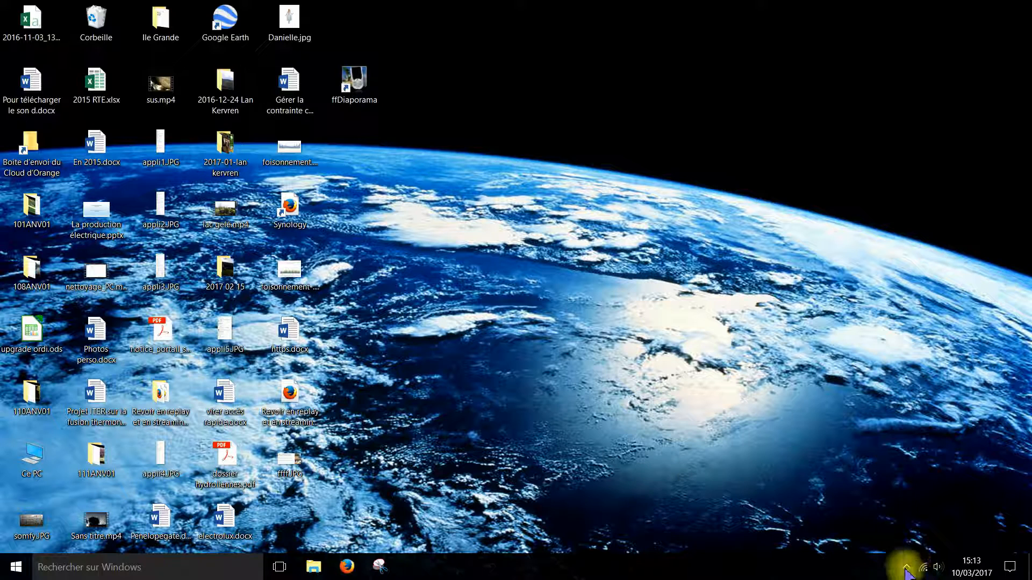
right_click(939, 571)
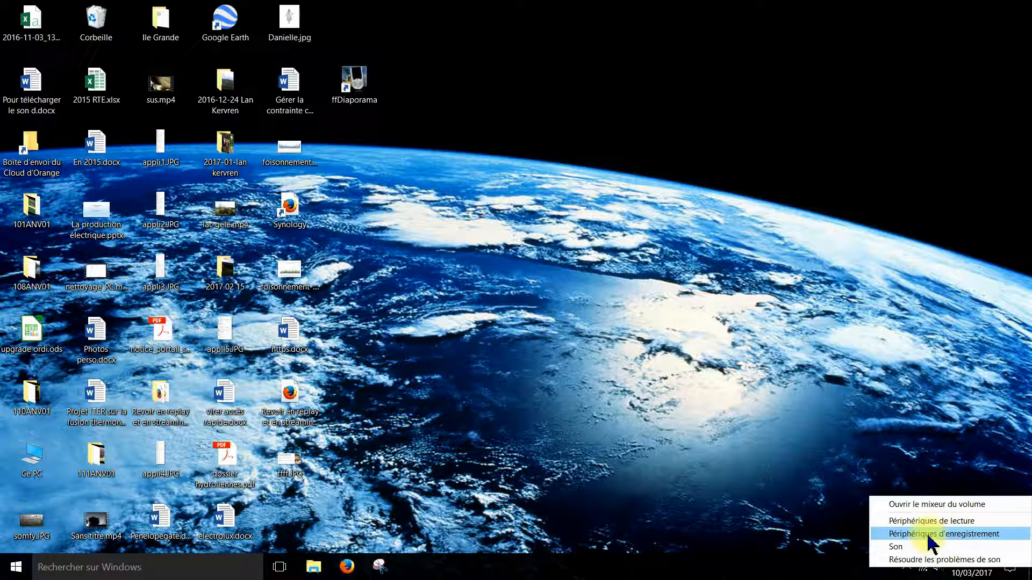
click(930, 543)
click(179, 198)
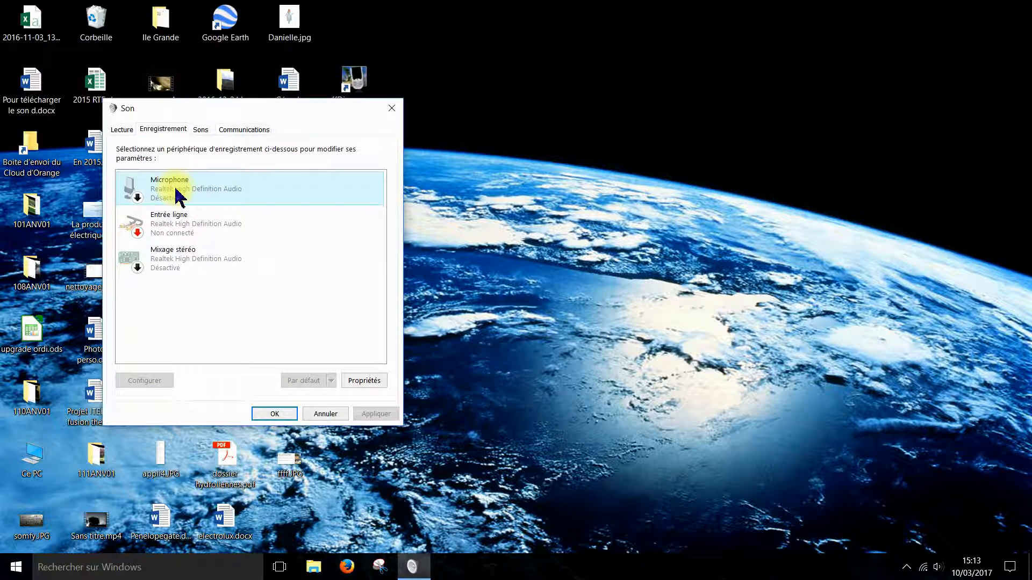
right_click(179, 197)
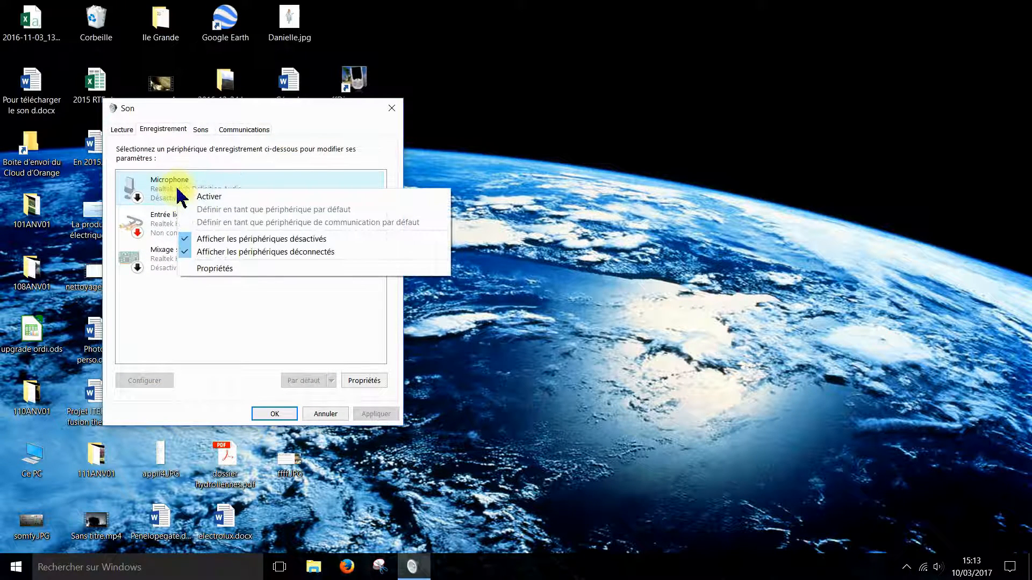
click(211, 198)
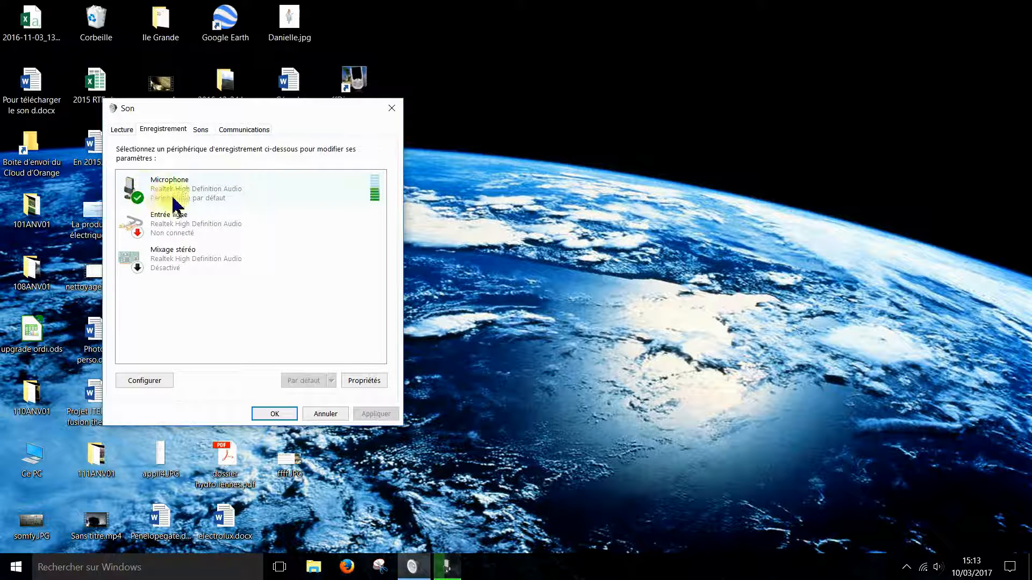
- Check the Microphone's level settings in its properties and close the sound settings
click(252, 206)
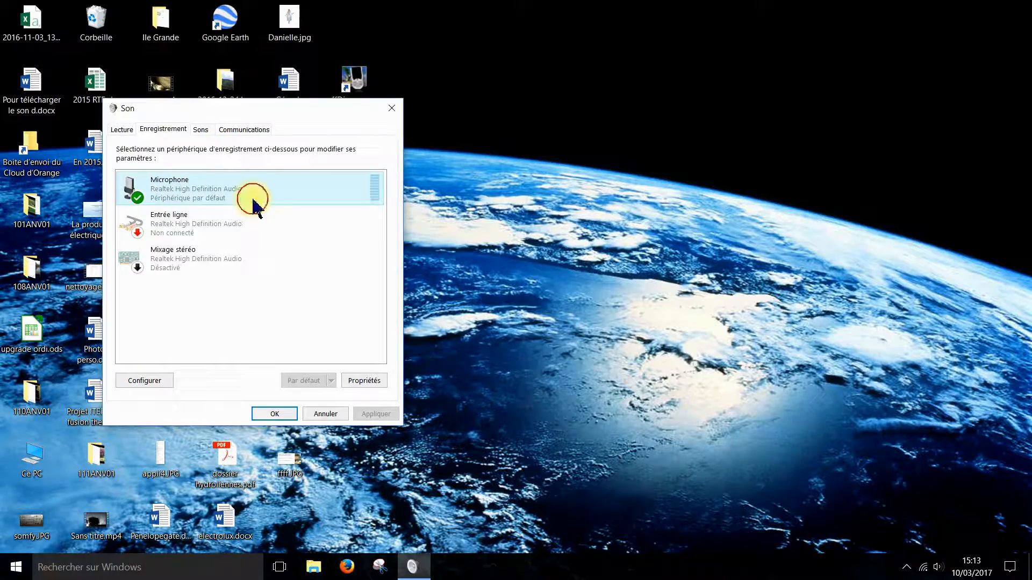
click(367, 381)
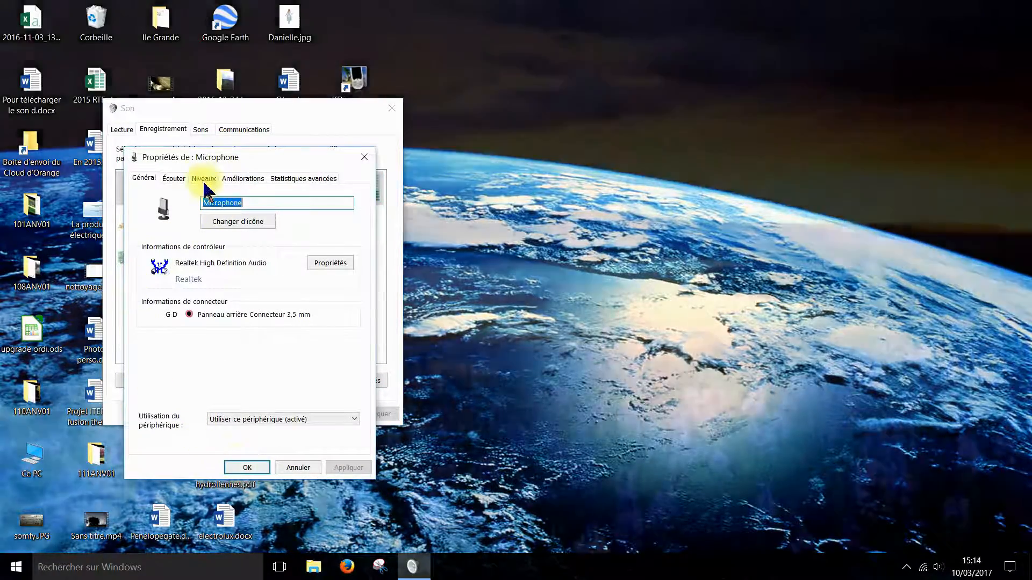
click(204, 179)
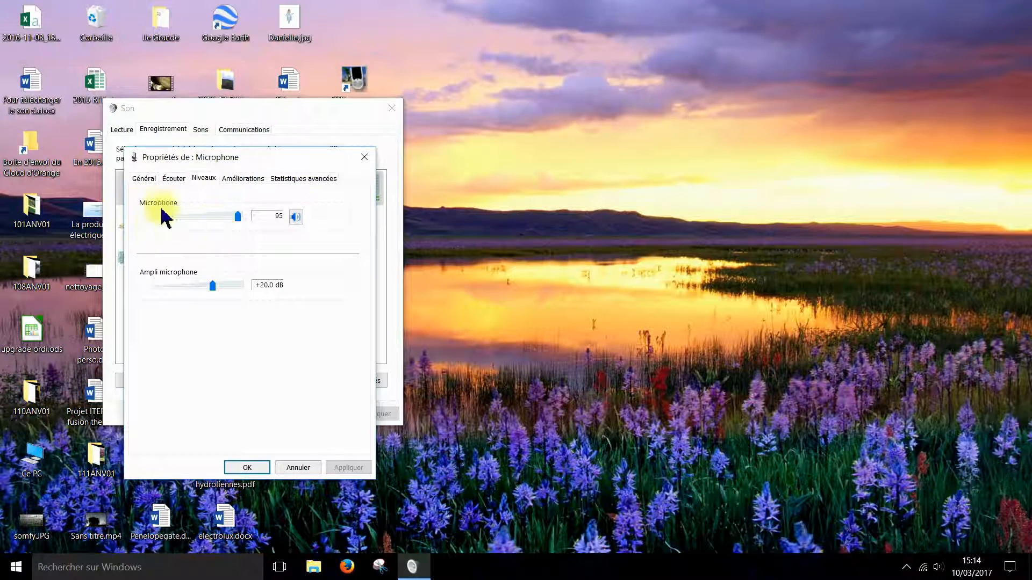
click(247, 469)
click(276, 415)
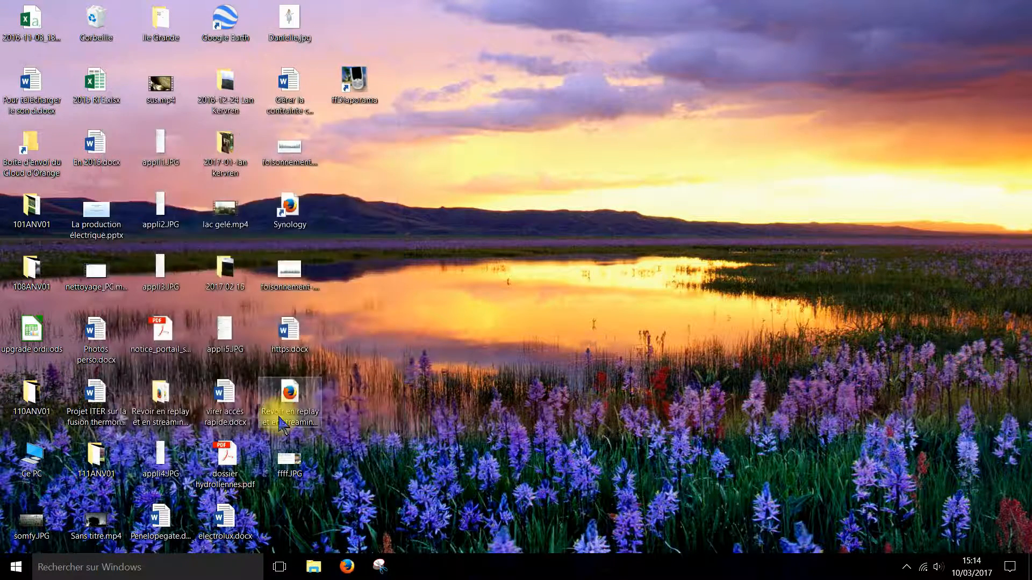
- Switch to the Windows voice recorder (Enregistreur vocal) and record a voice clip about 4 seconds long
click(16, 568)
scroll(129, 323, down, 10)
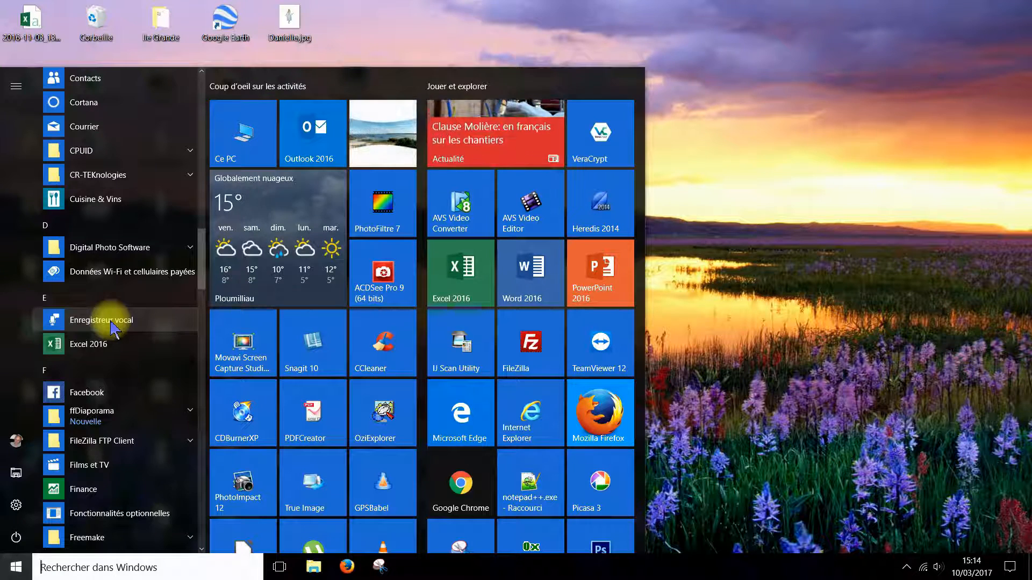
click(112, 321)
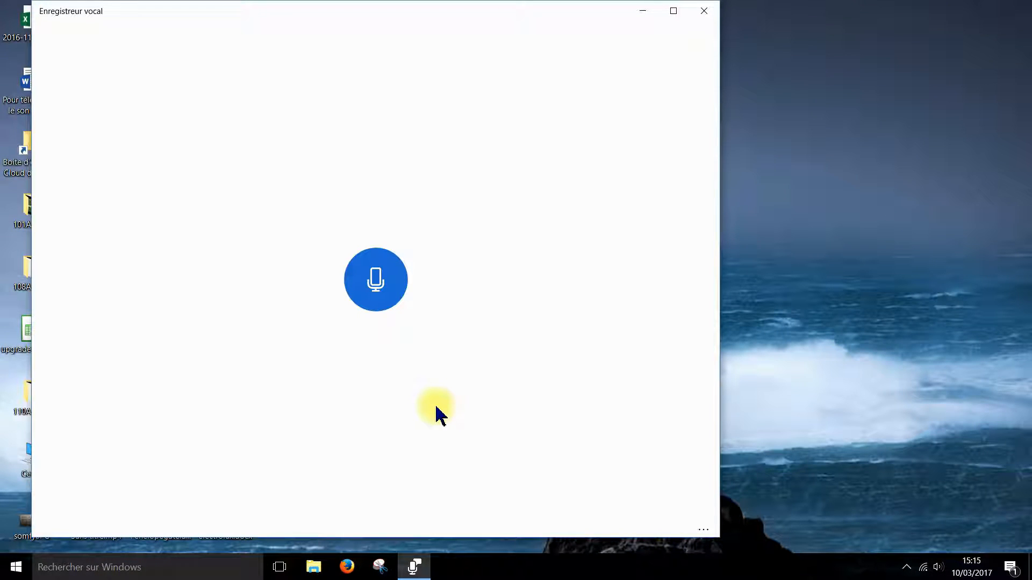
click(376, 280)
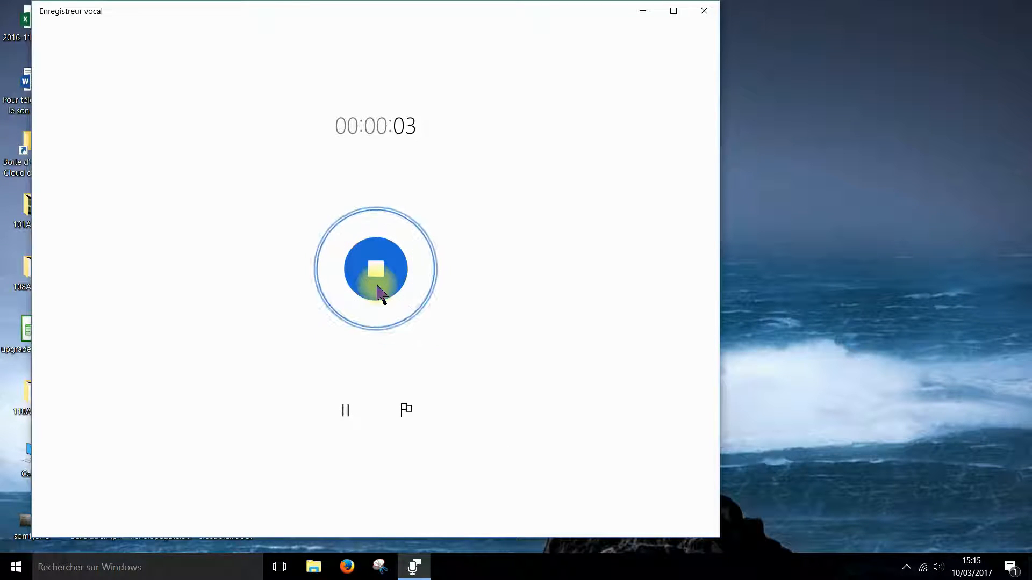
click(378, 289)
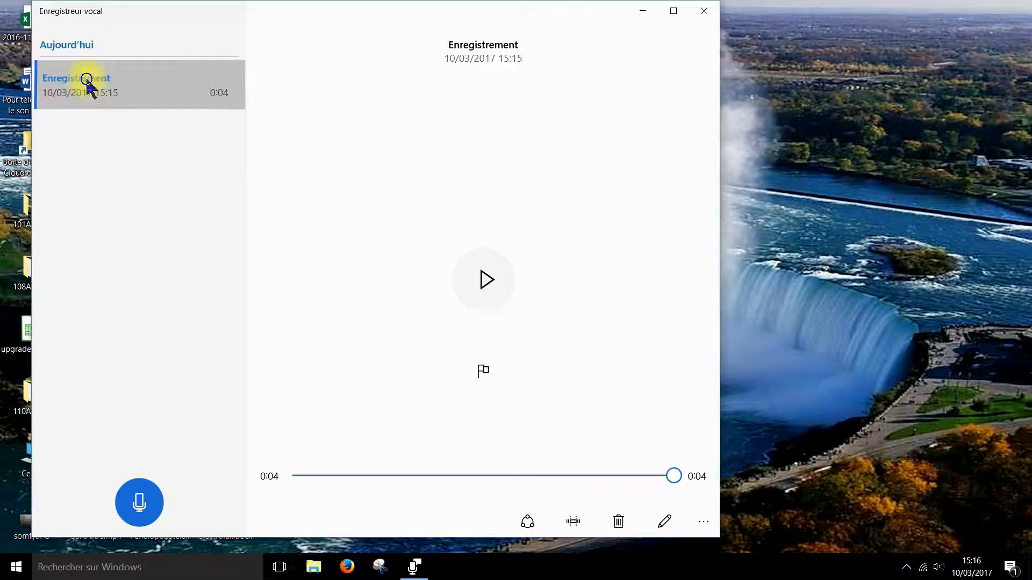
- Open the file location of the new recording and move Enregistrement.m4a into the Ile Grande folder under Images
right_click(85, 85)
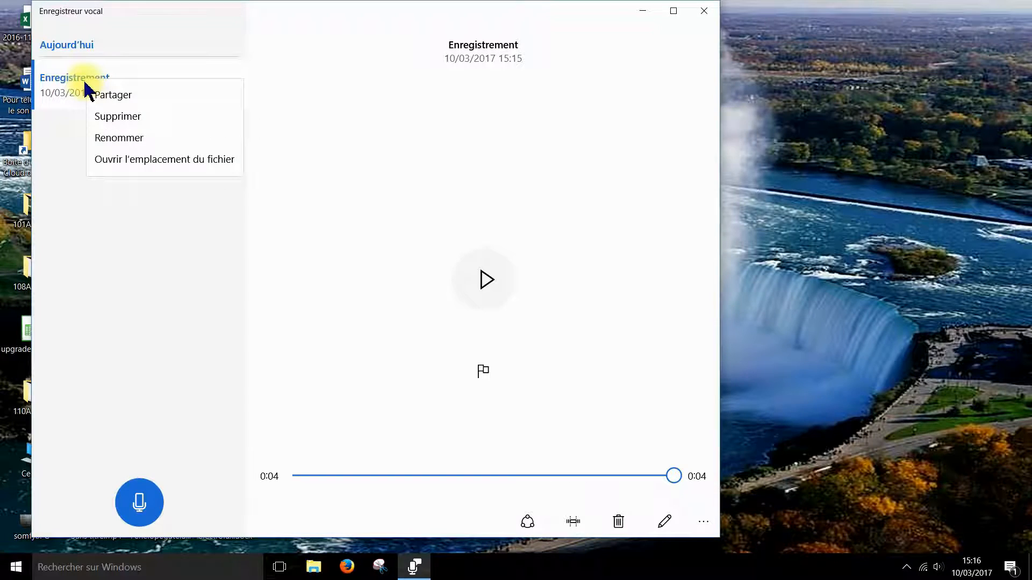
click(160, 164)
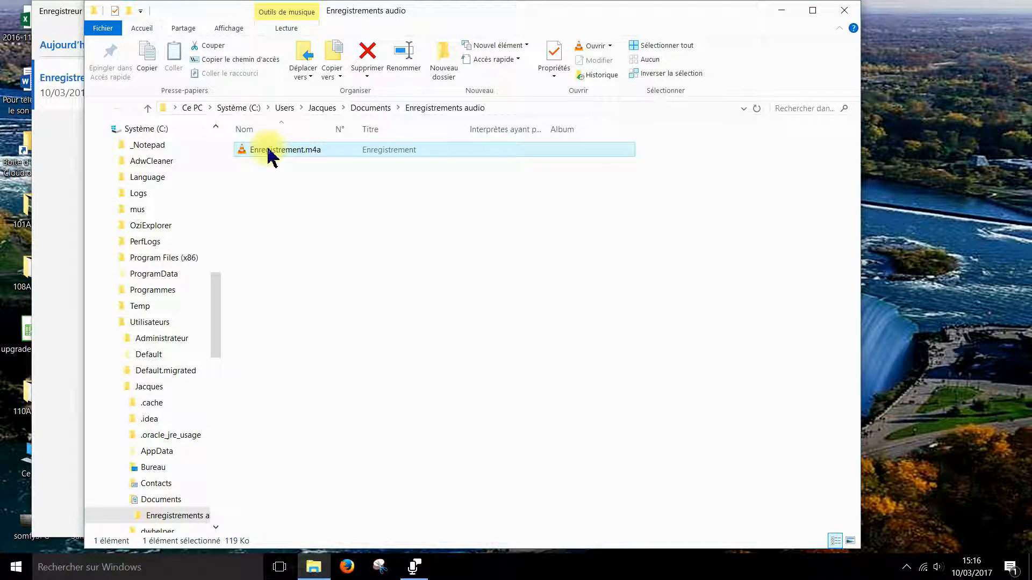
right_click(268, 150)
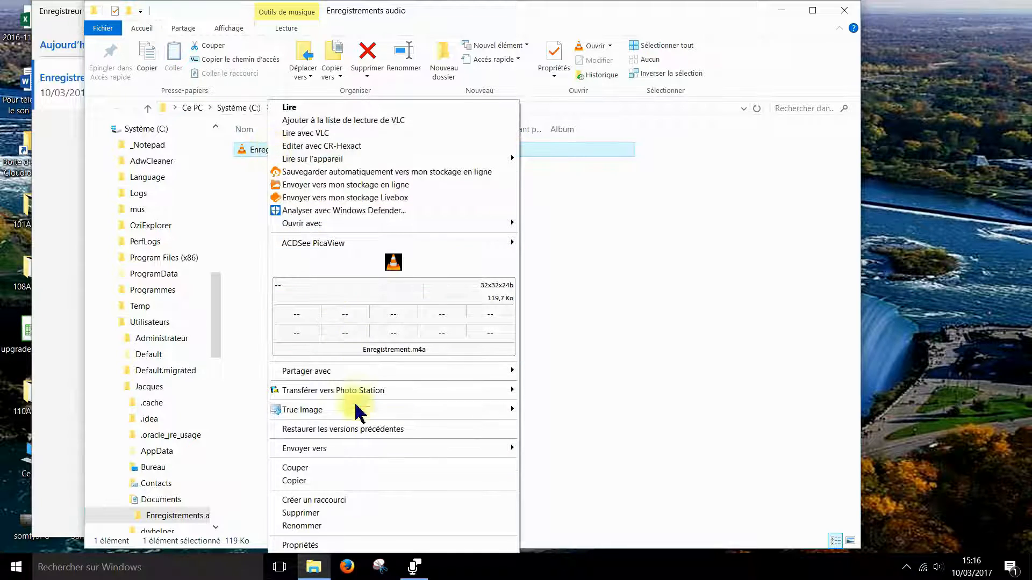
click(321, 468)
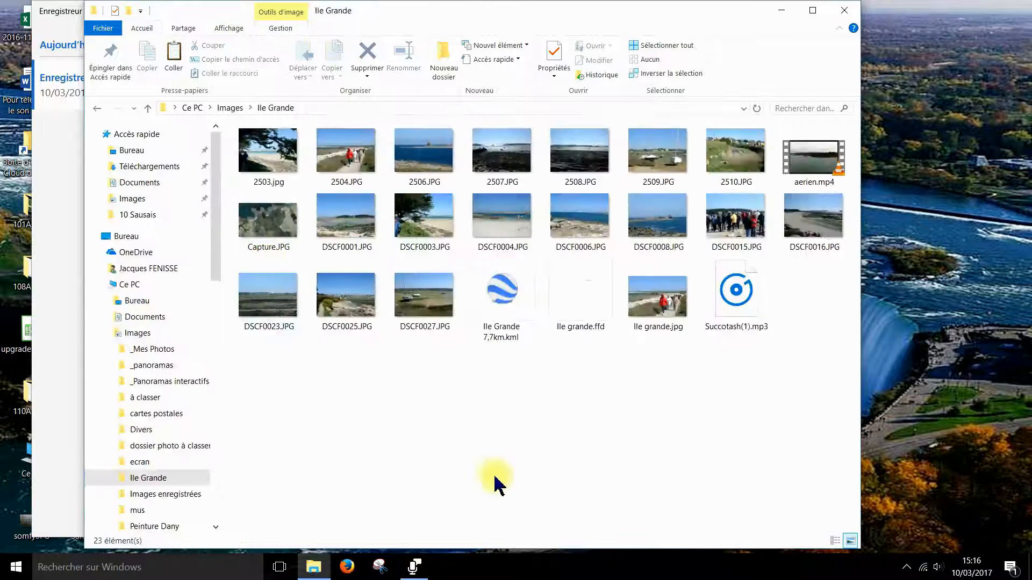
right_click(411, 408)
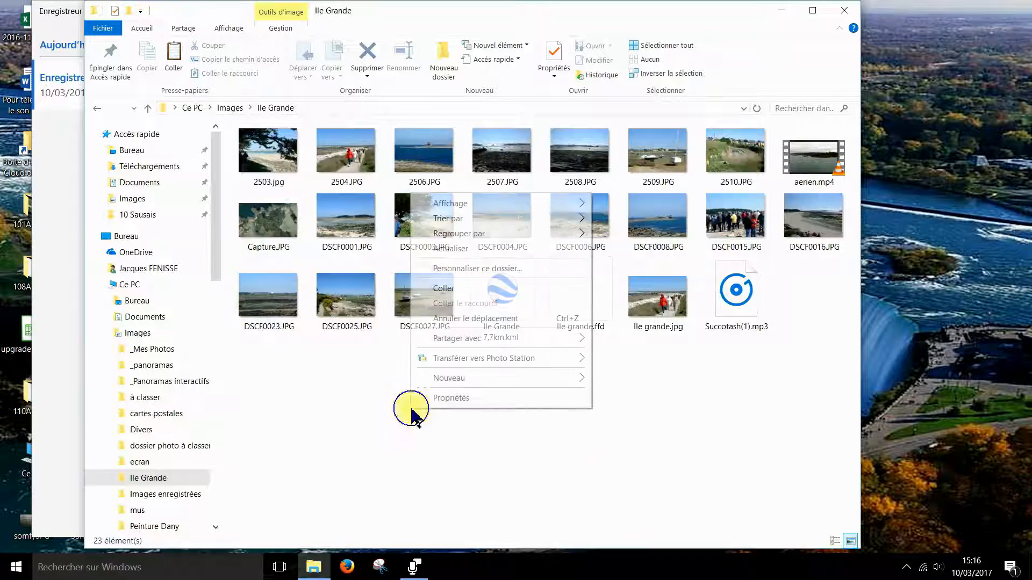
click(443, 288)
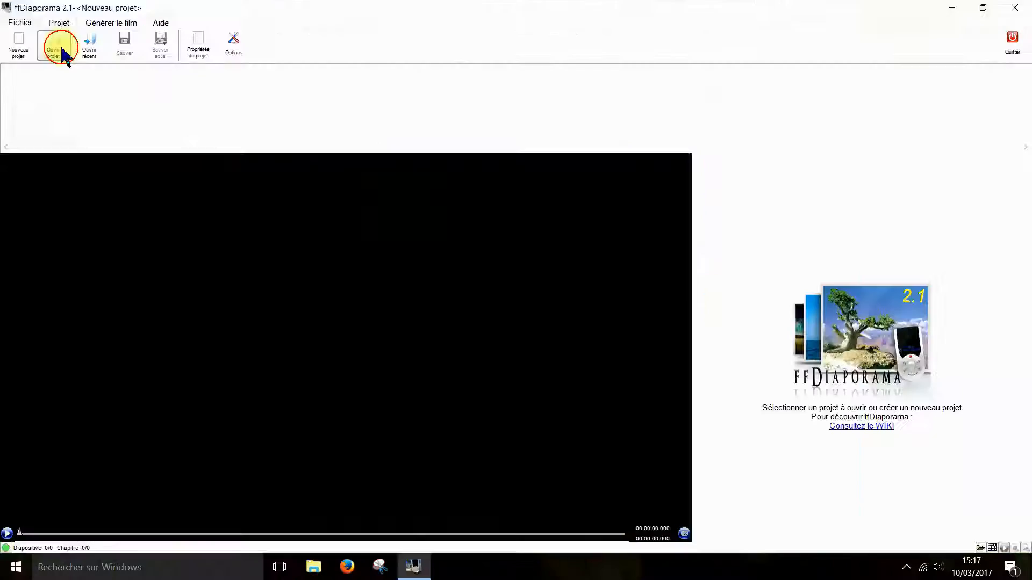
- Switch to ffDiaporama and open the existing Ile grande.ffd project
click(54, 46)
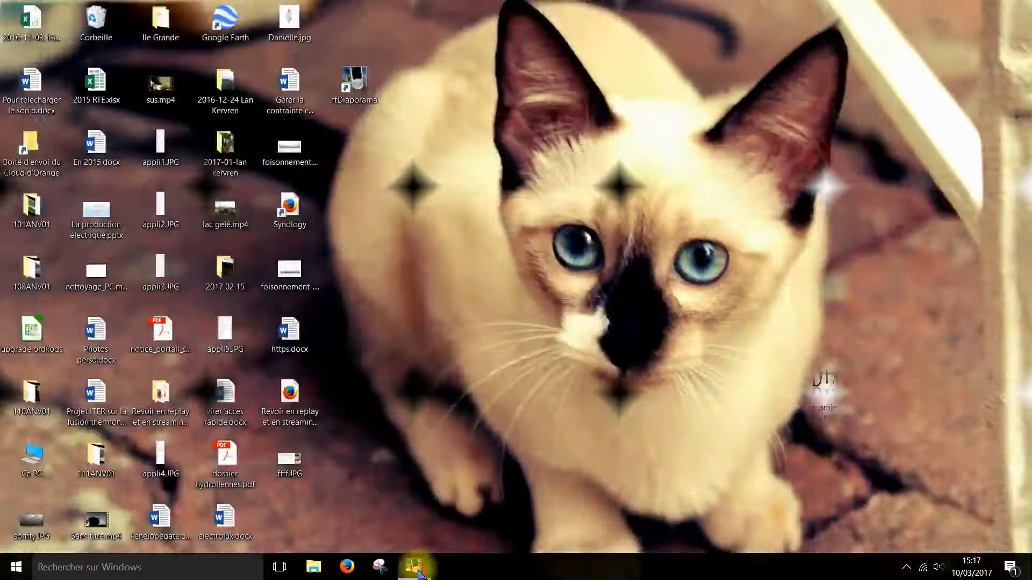
click(415, 569)
- Start a new music playlist from the title slide using Succotash(1).mp3 from the Ile Grande folder
click(34, 110)
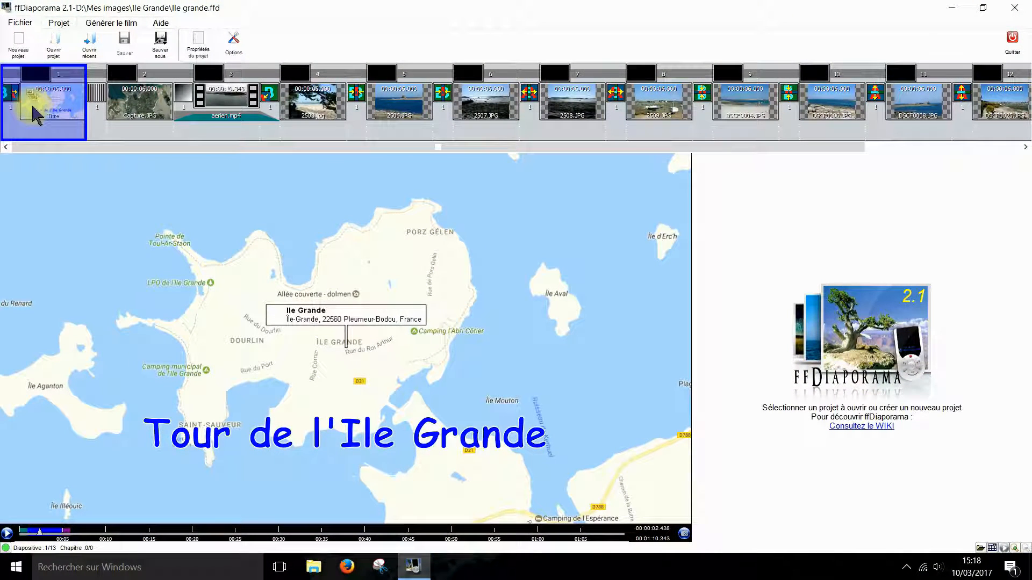
right_click(34, 107)
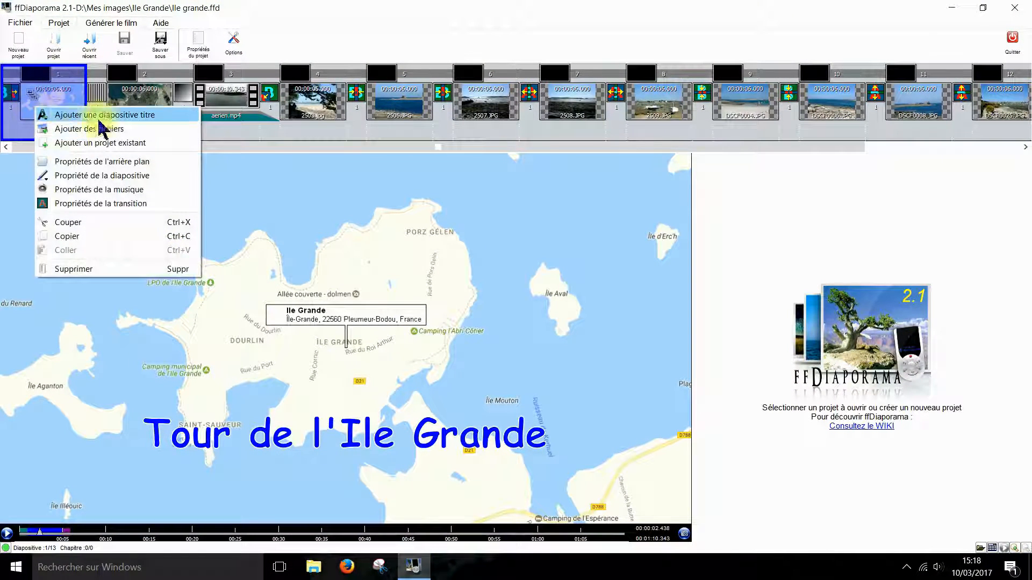
click(123, 189)
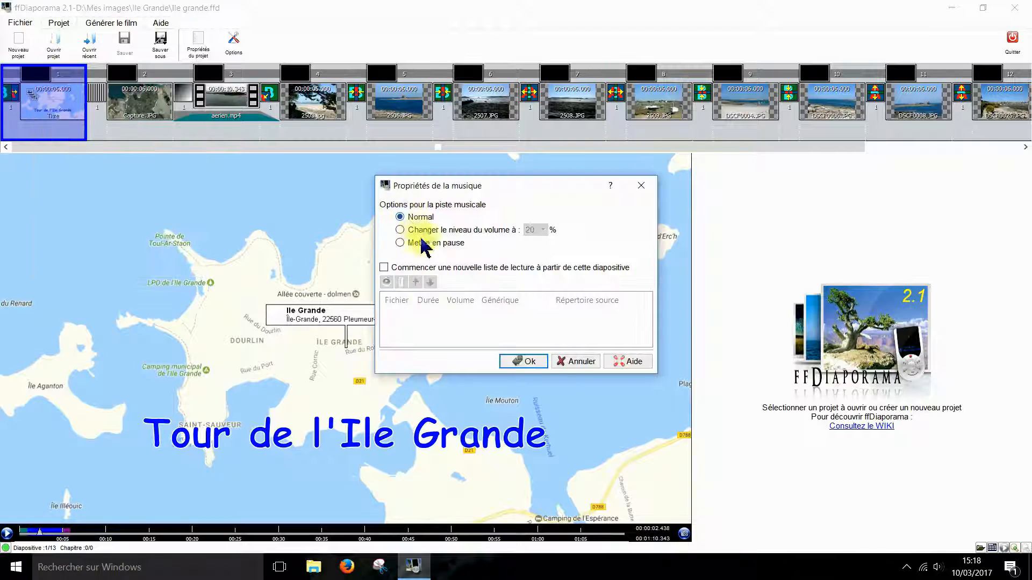
click(383, 266)
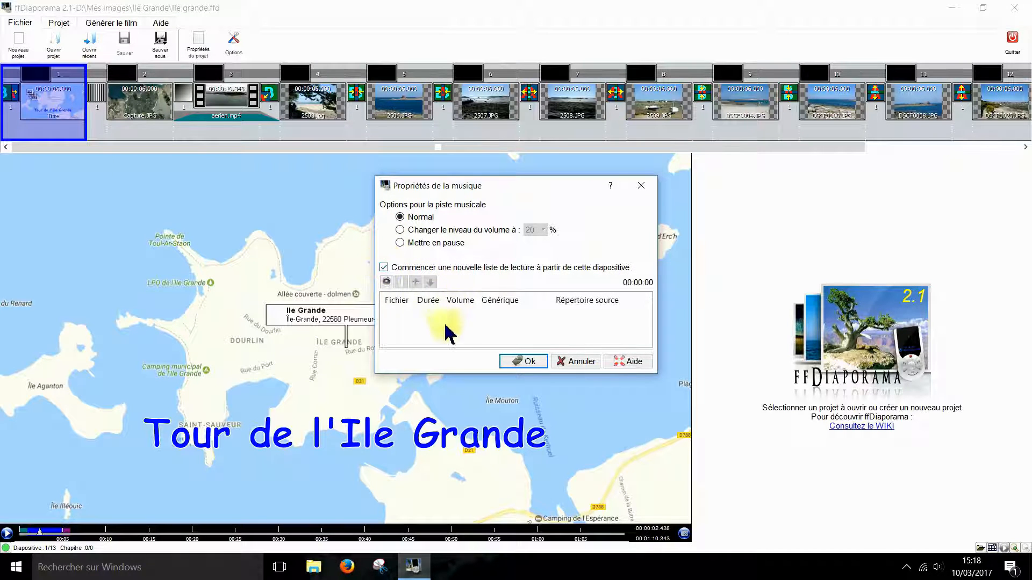
click(385, 282)
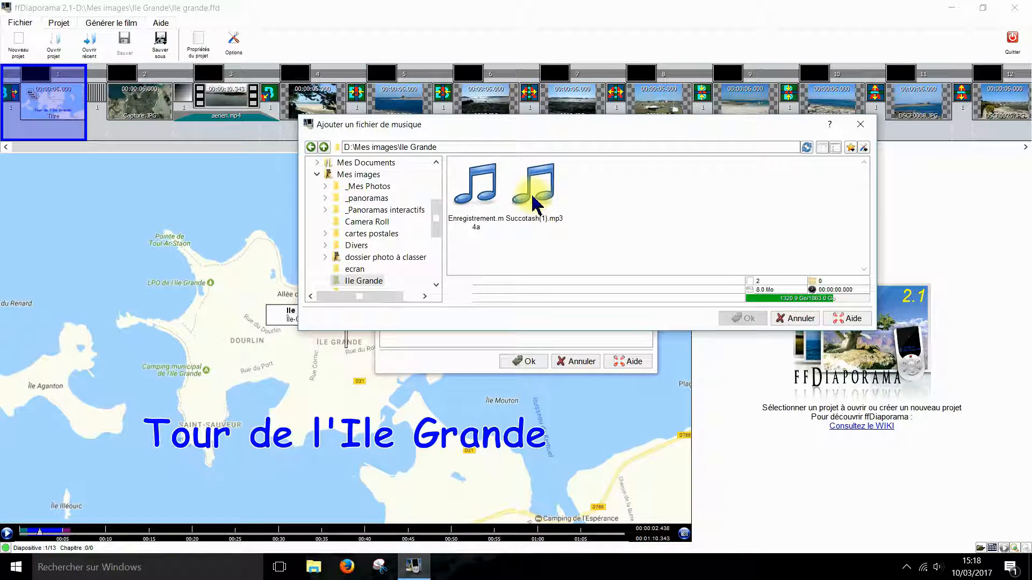
click(532, 204)
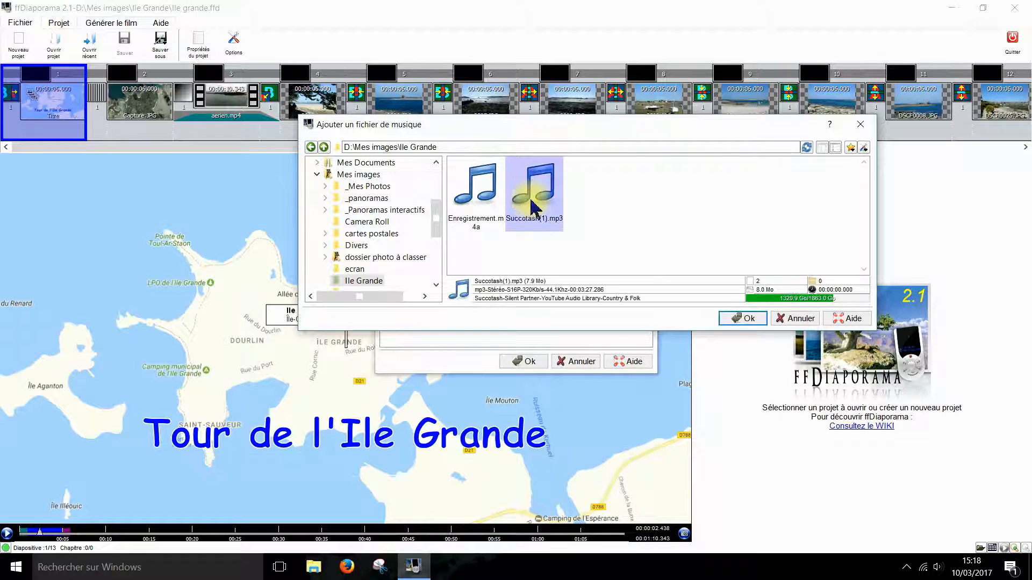
click(746, 318)
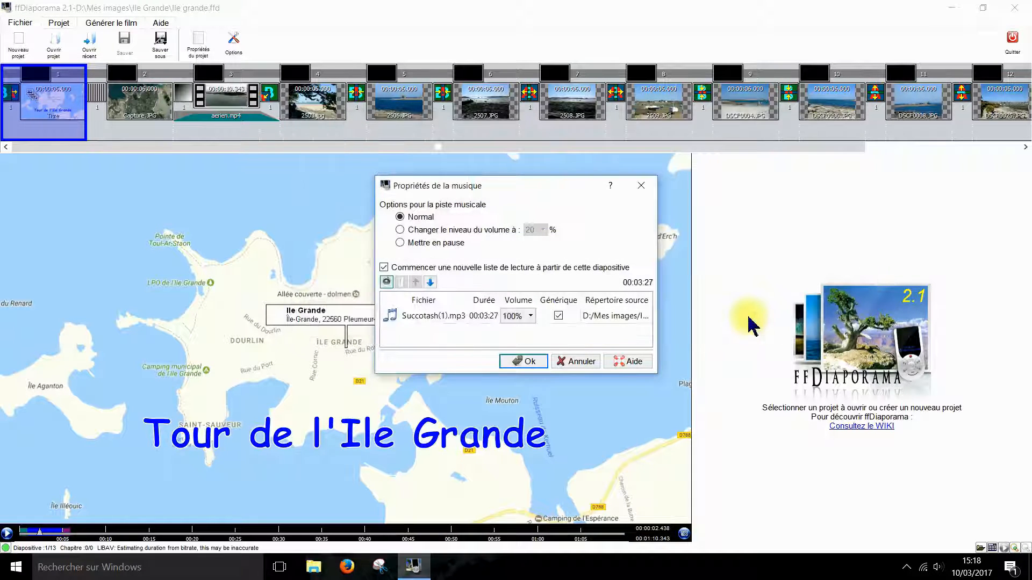
click(524, 361)
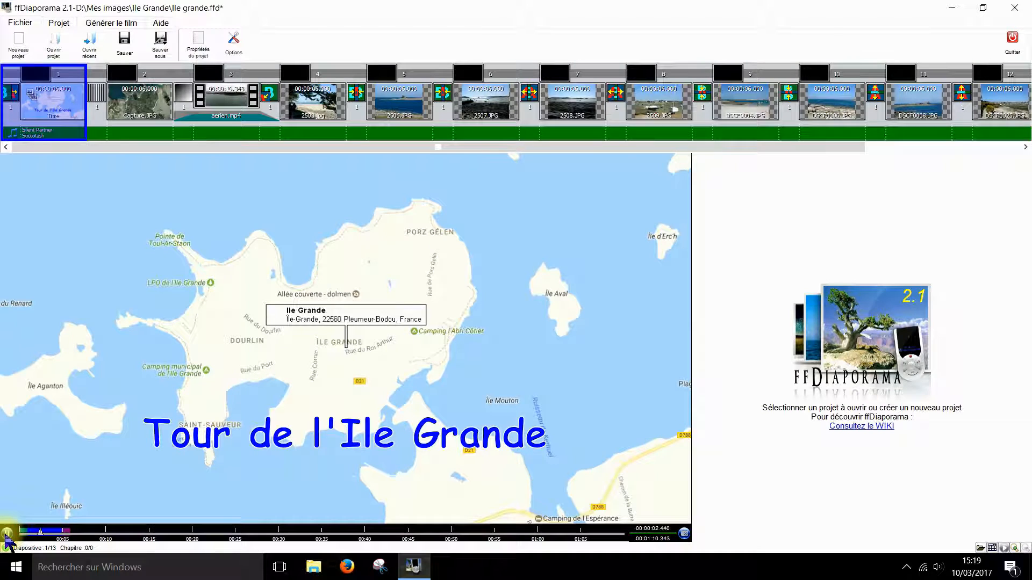
- Start a new playlist from slide 5 (2505.JPG) using the voice clip Enregistrement.m4a
click(387, 110)
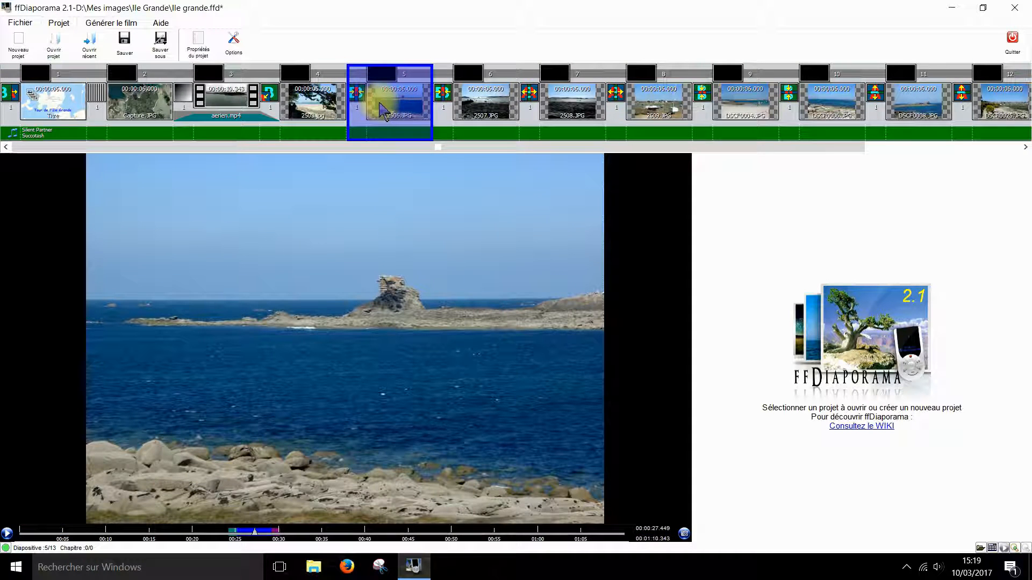
right_click(379, 104)
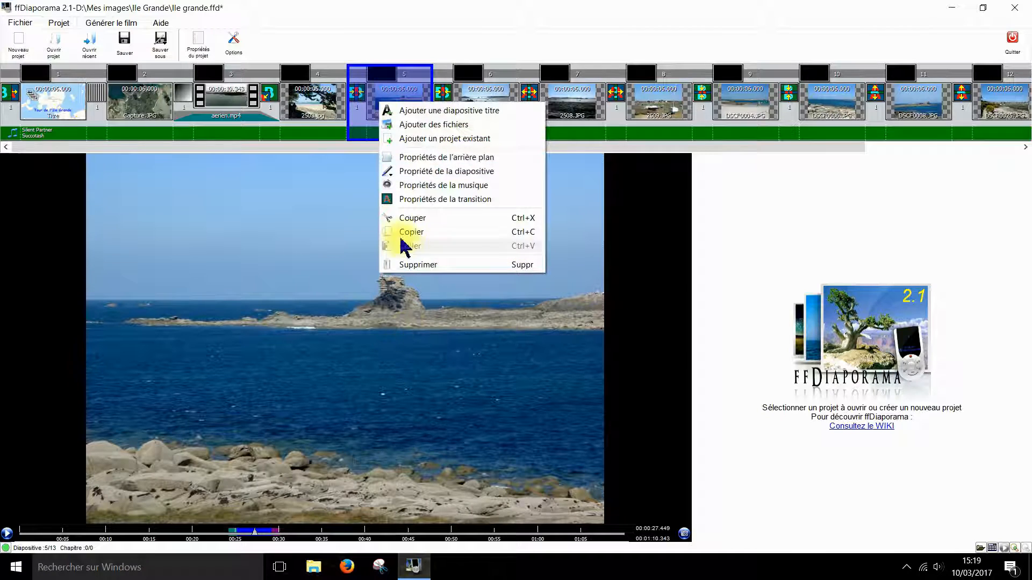
click(455, 186)
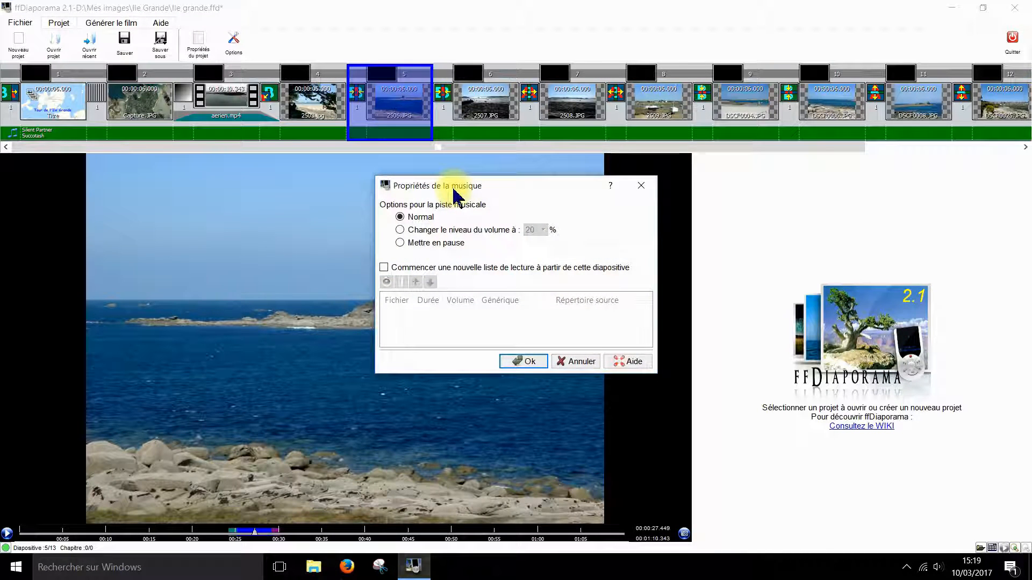
click(385, 267)
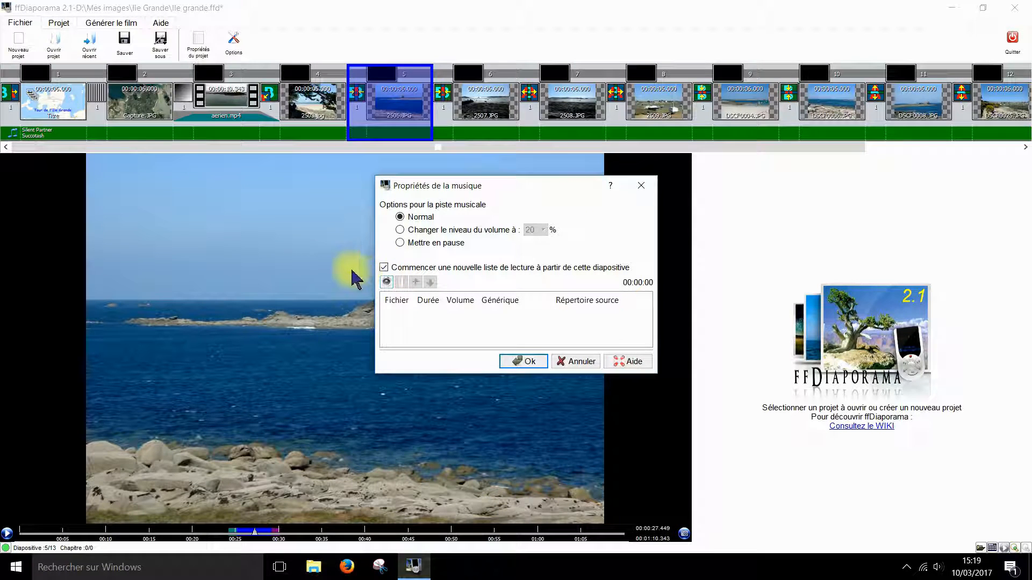
click(385, 283)
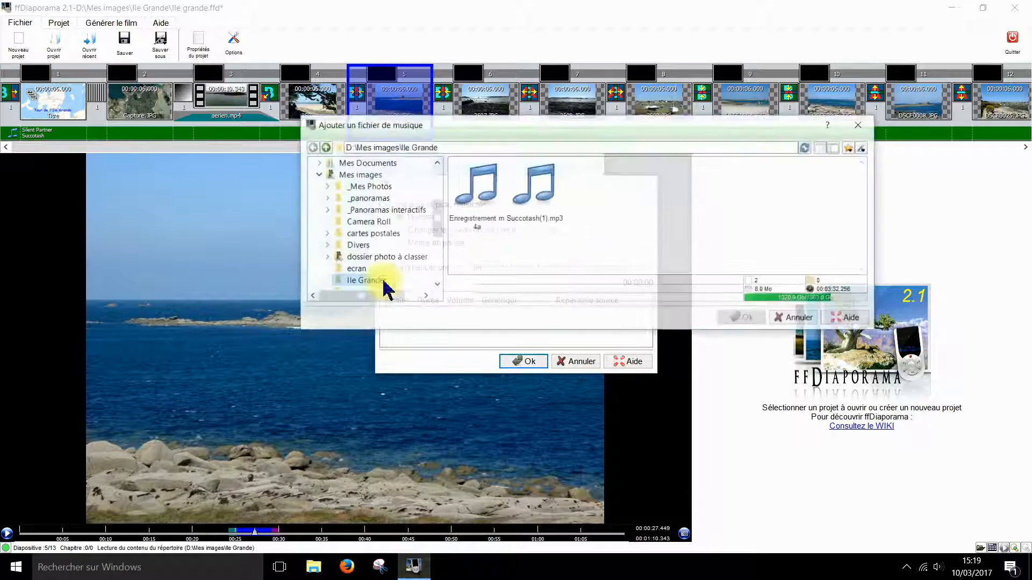
click(473, 203)
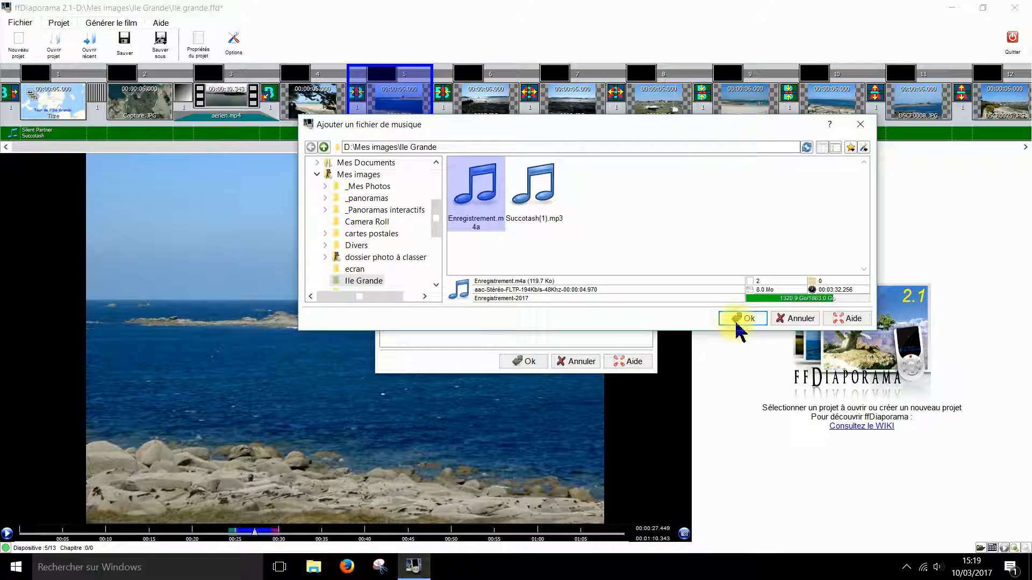
click(735, 319)
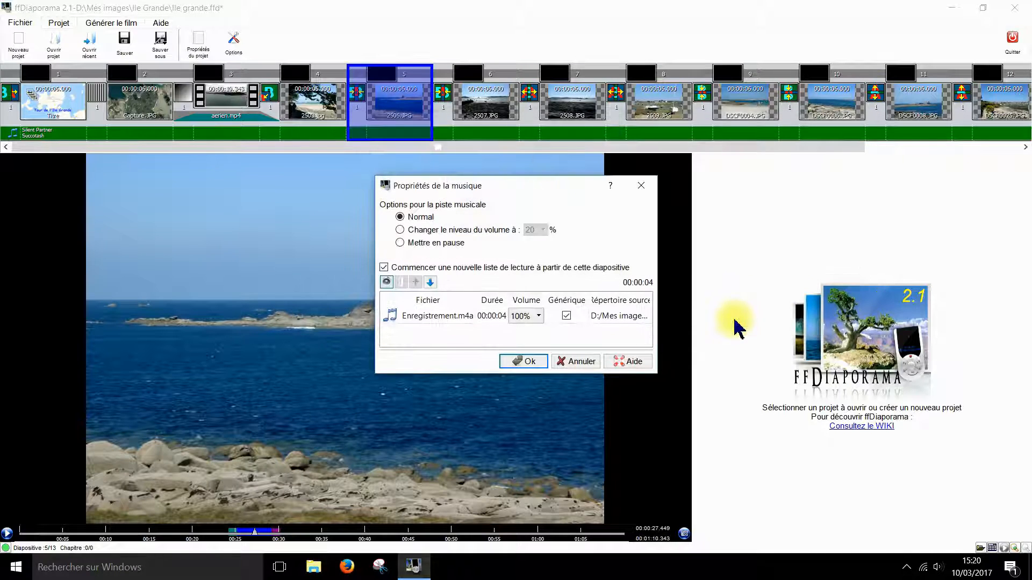
click(523, 360)
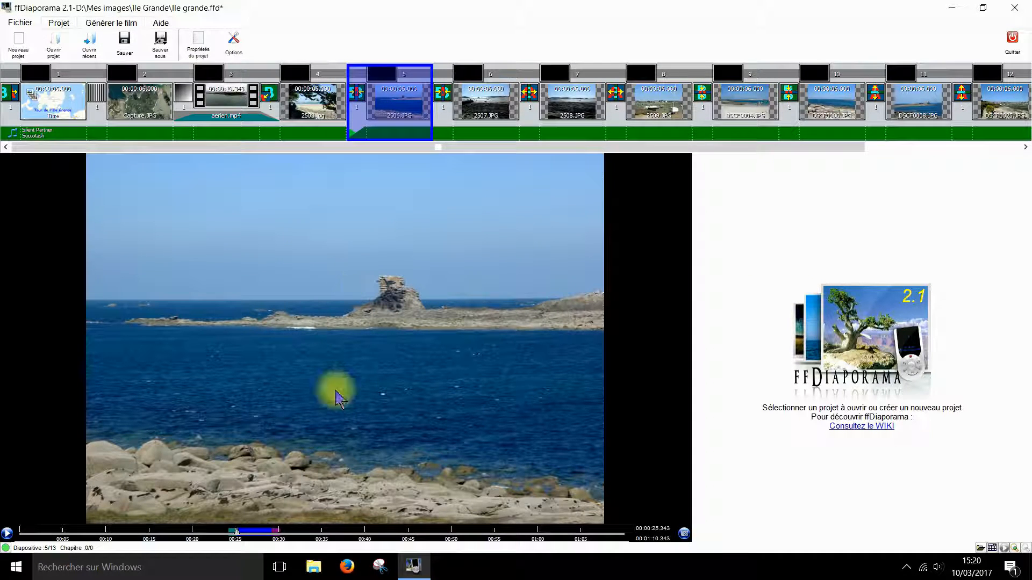
- Play the slideshow preview around the voice clip and save the project
click(7, 535)
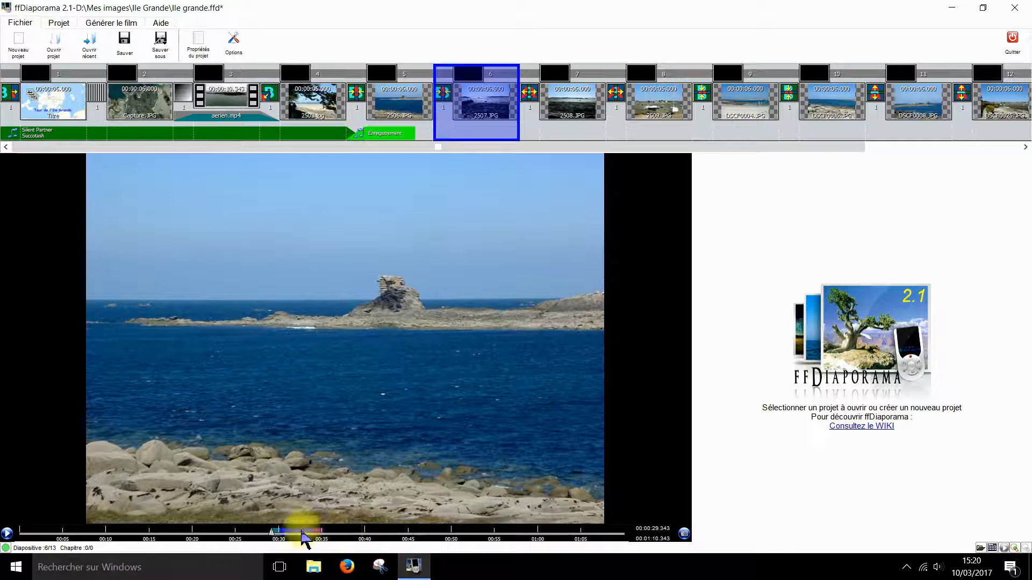
click(280, 532)
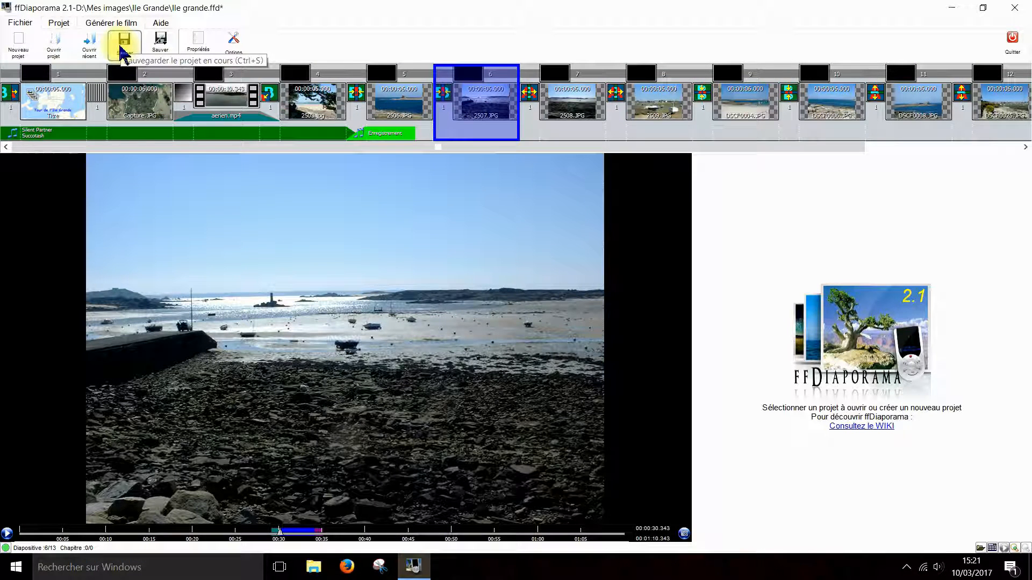
click(122, 51)
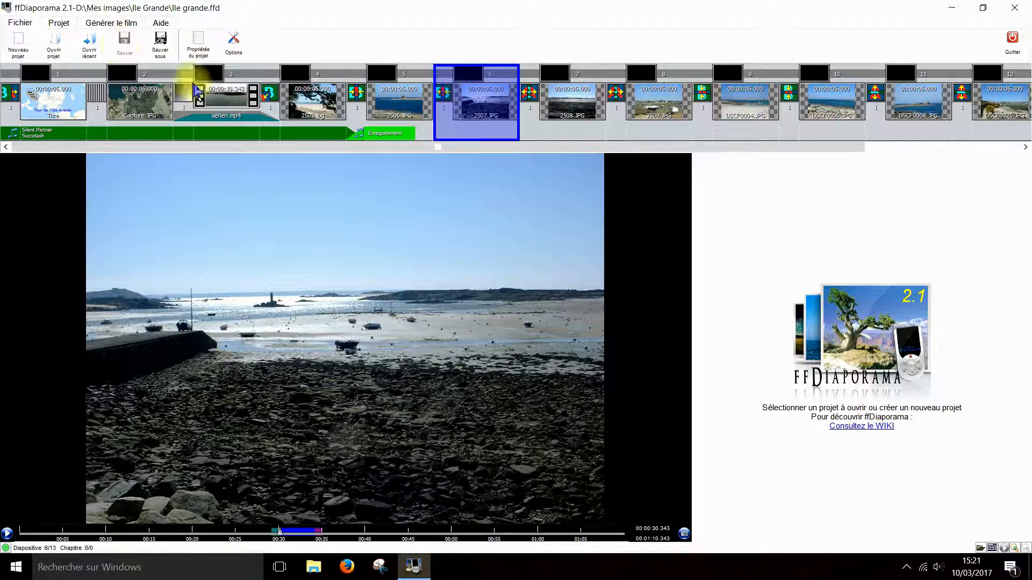
- Check the options for generating the film for Internet and close them without generating
click(107, 23)
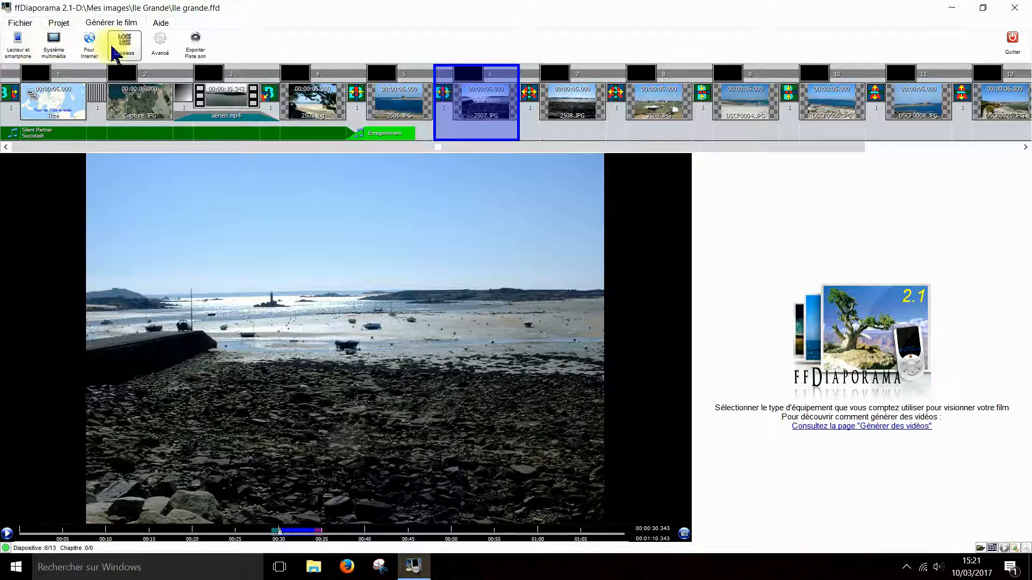
click(91, 51)
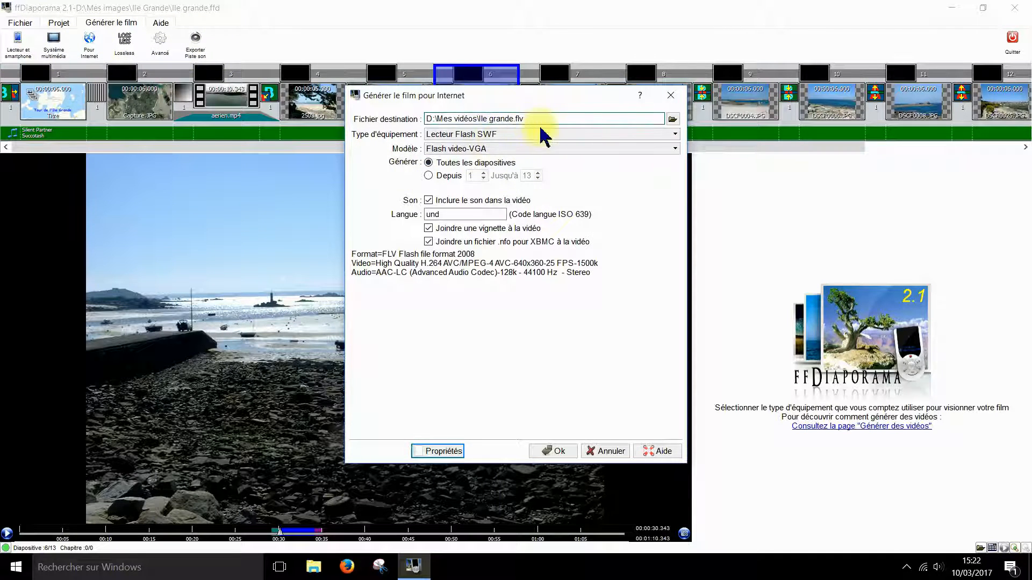
click(618, 456)
- Set up an advanced film generation in MP4 file format with the image format 1080p - 1920x1080 - 25 FPS
click(160, 43)
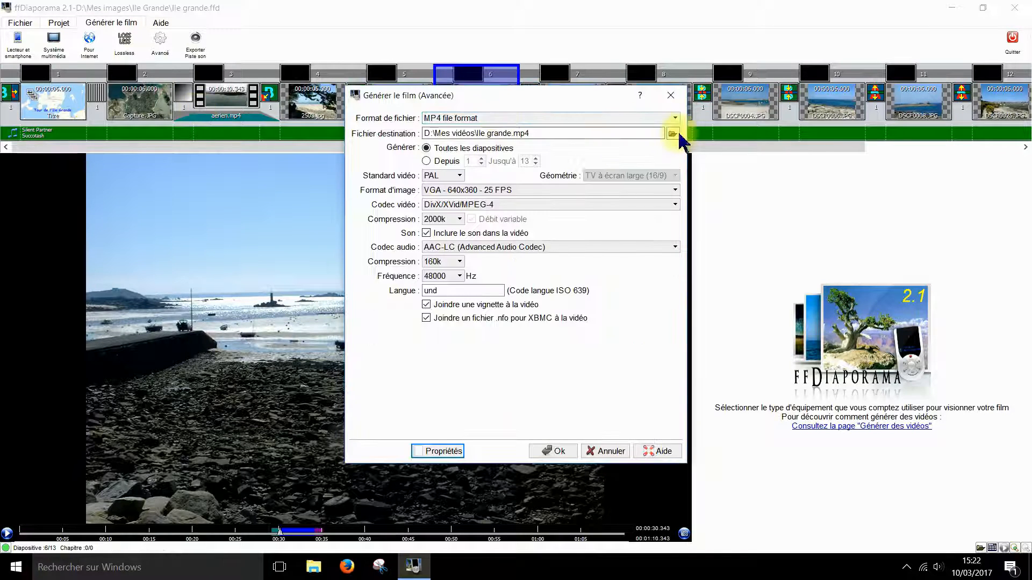
click(675, 119)
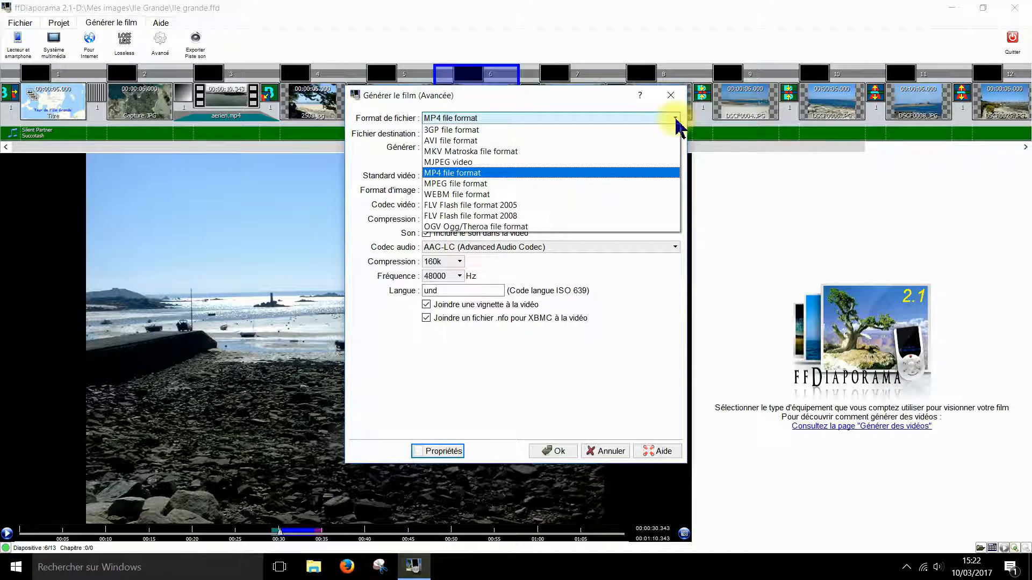
click(676, 120)
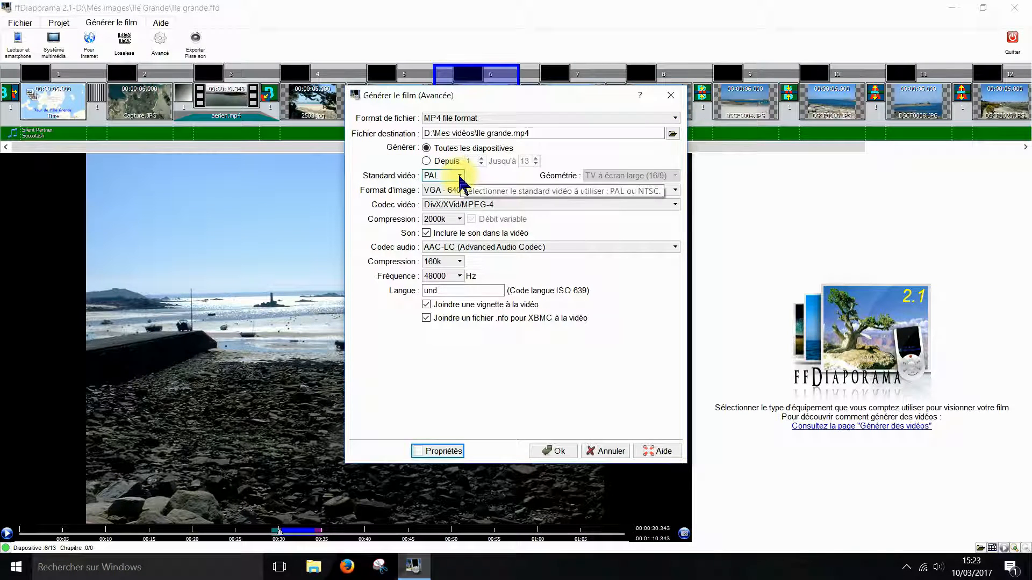
click(675, 191)
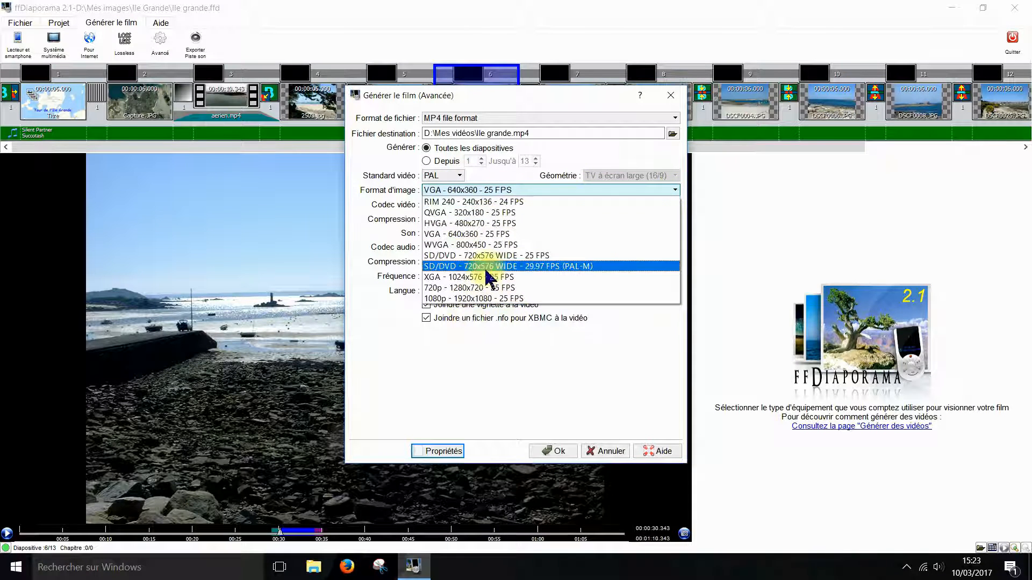
click(481, 299)
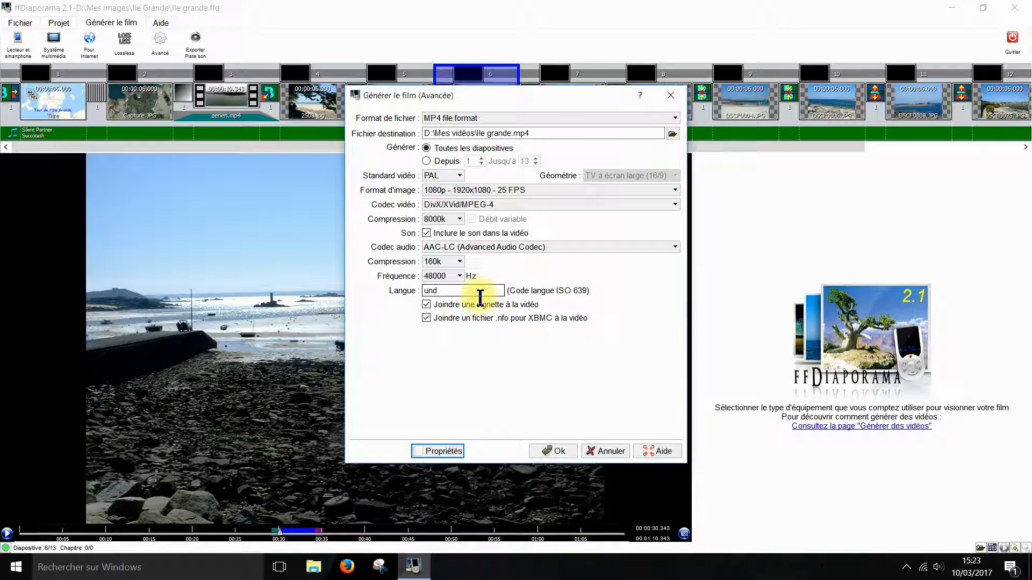
- Set the video codec to High Quality H.264 AVC/MPEG-4 AVC with variable bitrate off and compression at 1000k
click(675, 205)
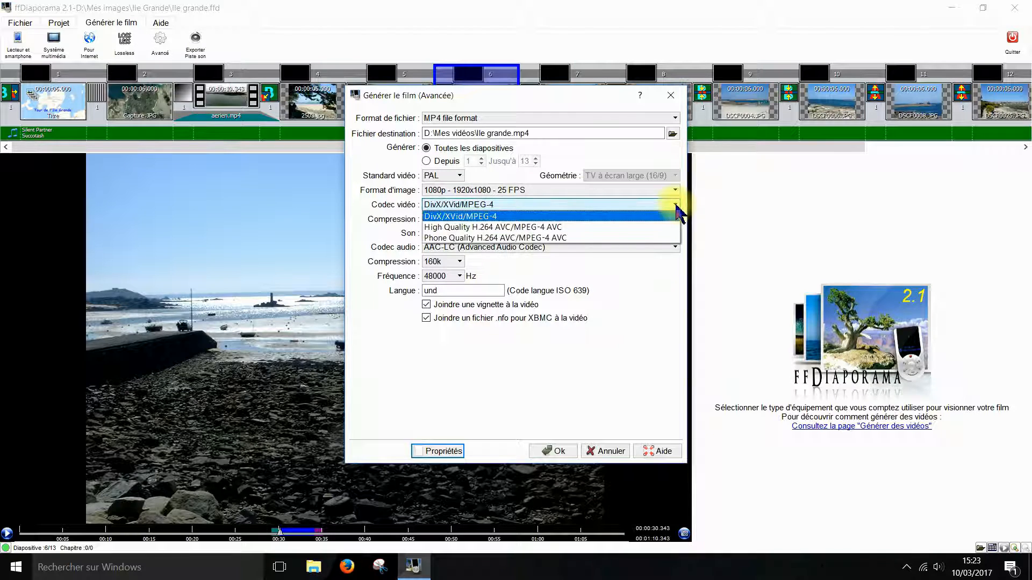
click(538, 227)
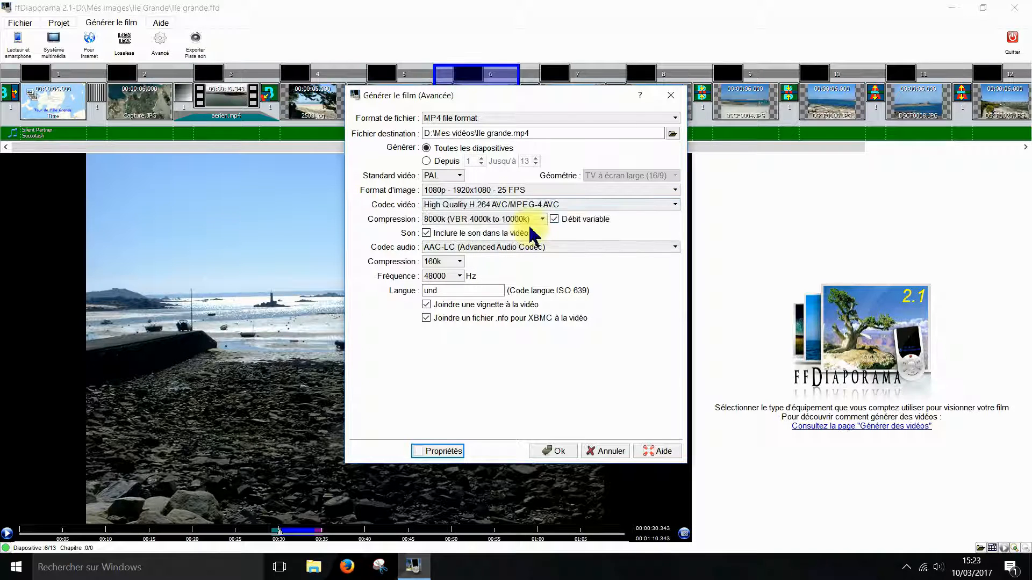
click(460, 219)
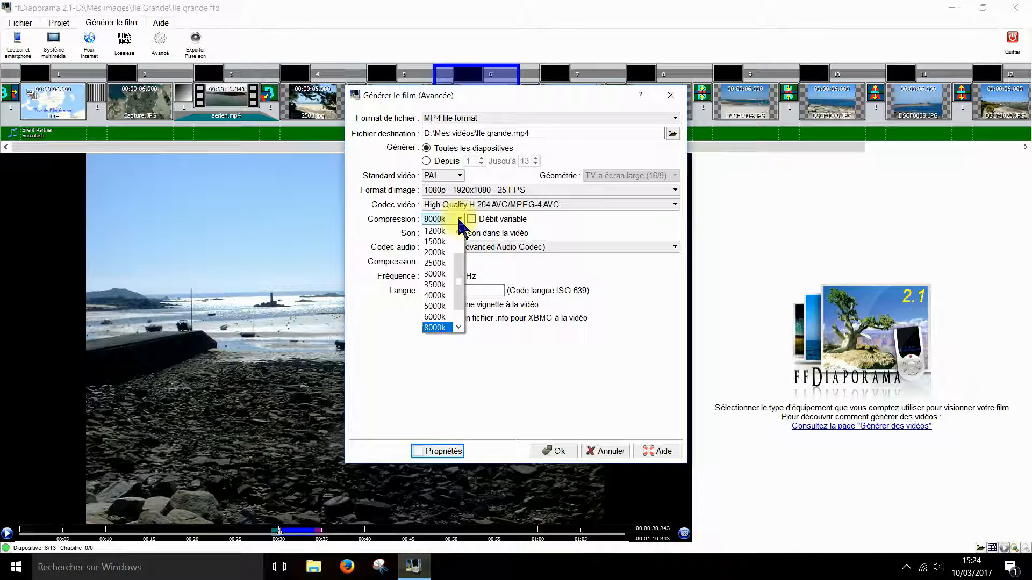
scroll(460, 258, up, 2)
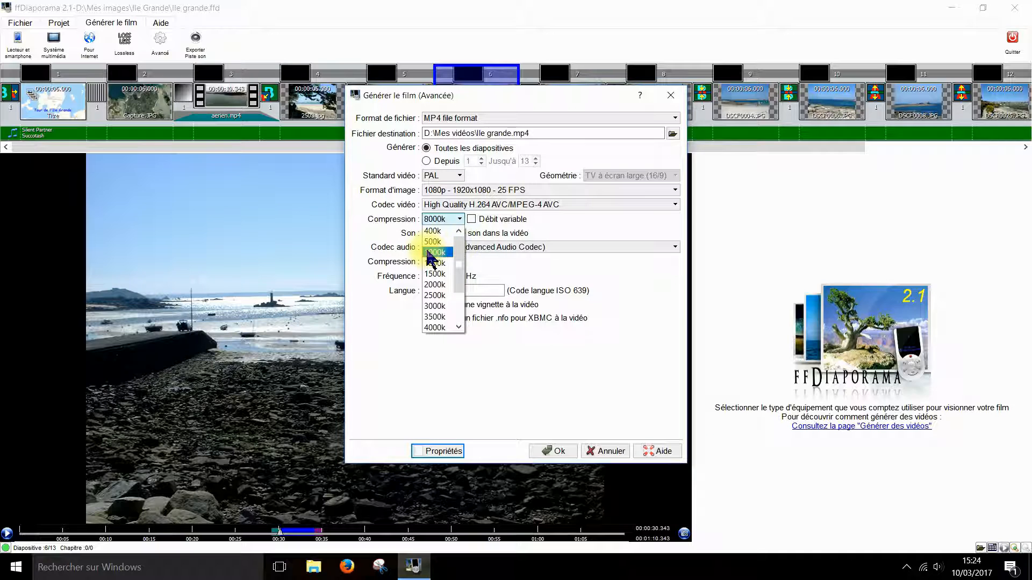
click(436, 252)
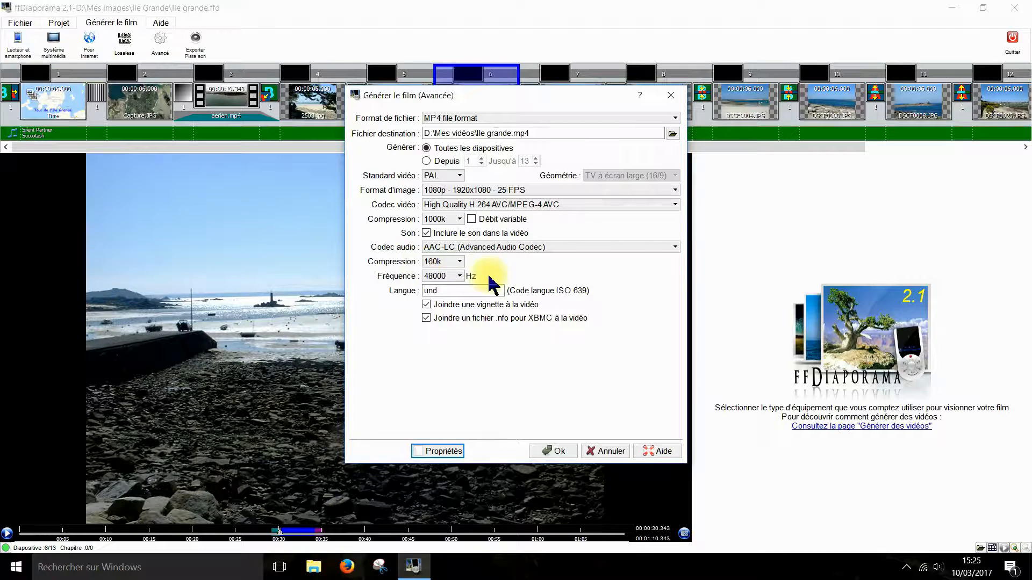
- Set the audio compression to 112k and generate the film as Ile grande.mp4
click(460, 262)
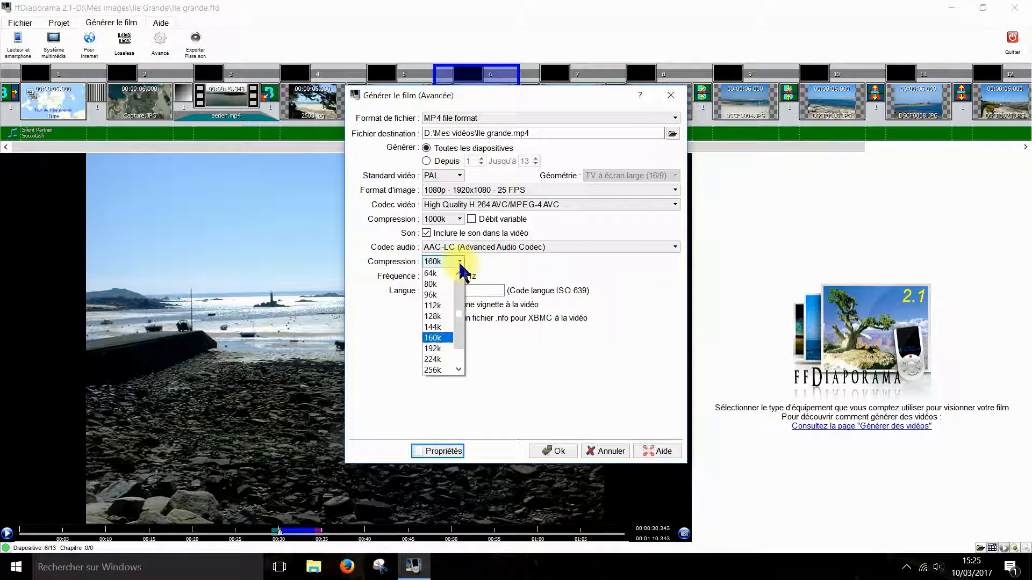
click(438, 305)
click(557, 452)
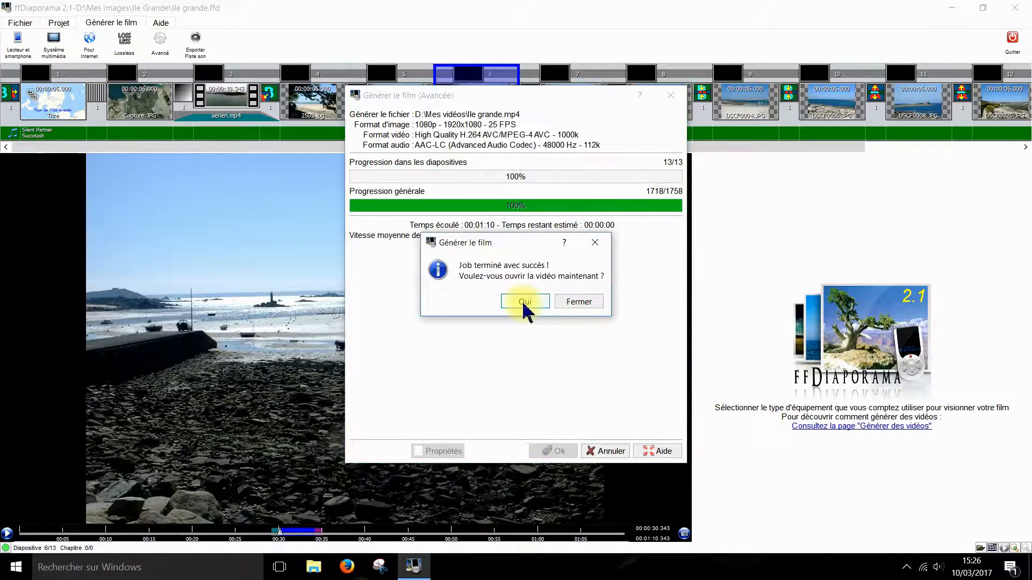
- Open the generated video in VLC and raise the playback volume to 125%
click(525, 303)
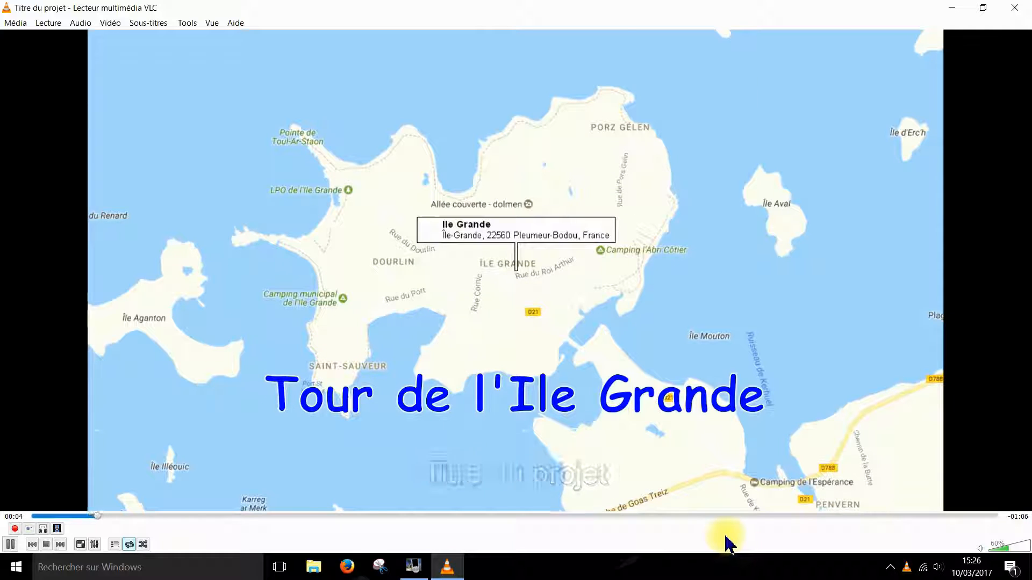
scroll(725, 536, up, 2)
scroll(725, 537, up, 8)
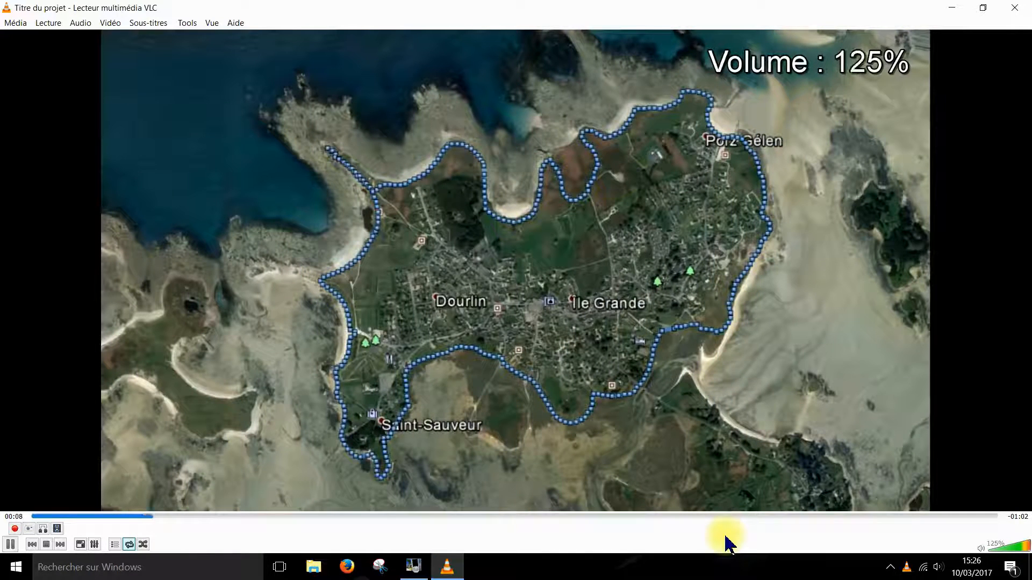